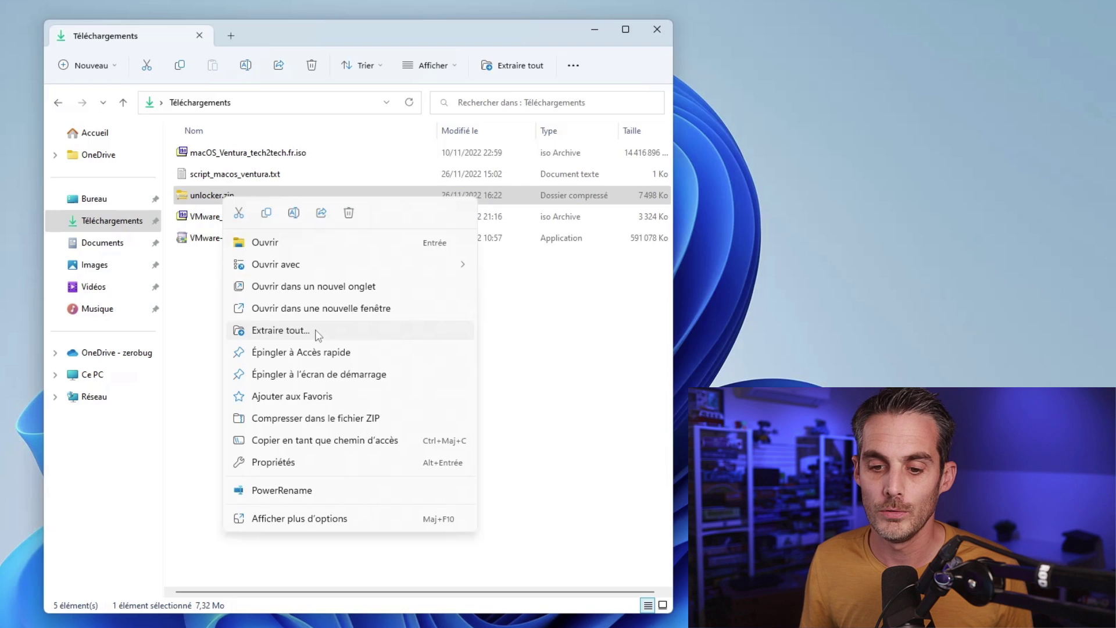
# Step: Extract unlocker.zip into a new unlocker folder and move its window aside
pyautogui.click(314, 329)
pyautogui.click(593, 463)
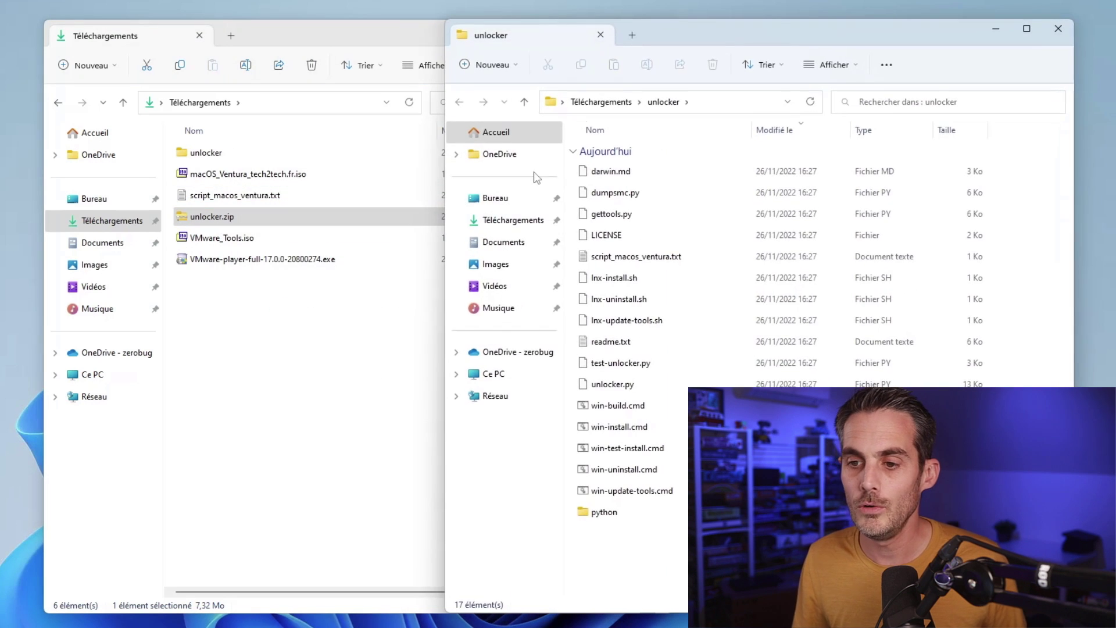
pyautogui.click(660, 28)
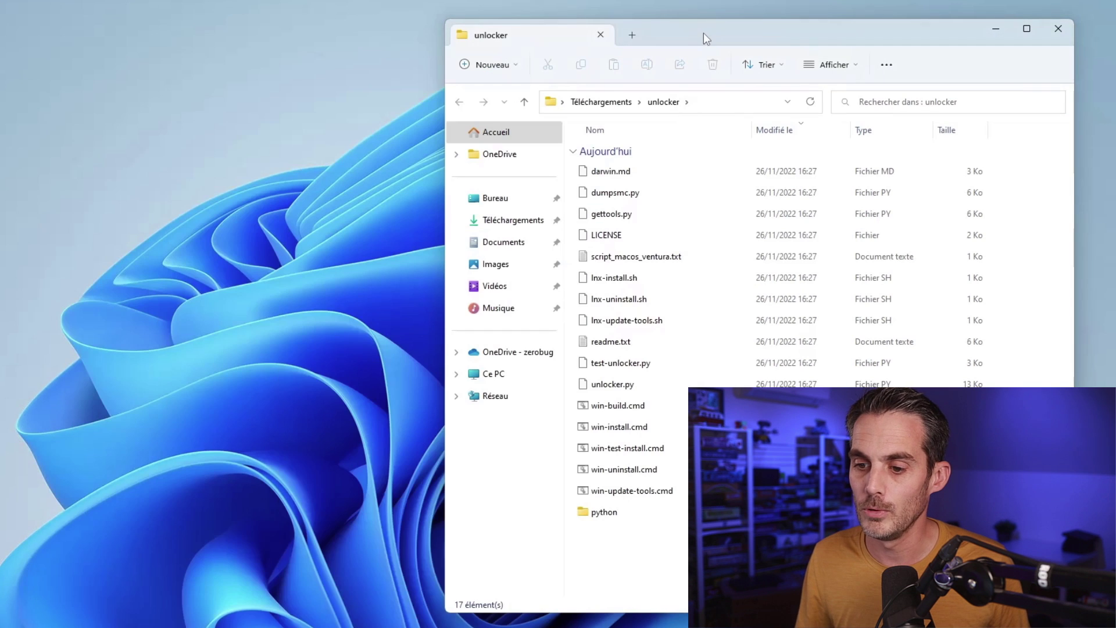
pyautogui.moveTo(711, 36); pyautogui.dragTo(319, 30)
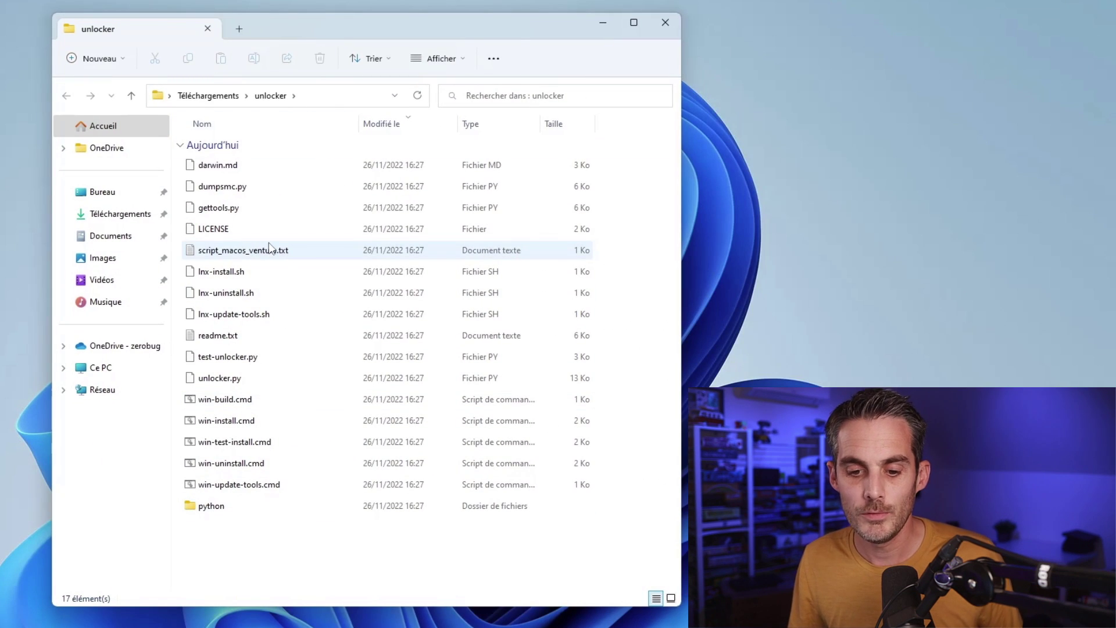
# Step: Run win-install.cmd as administrator, allowing it past the SmartScreen warning
pyautogui.click(251, 423)
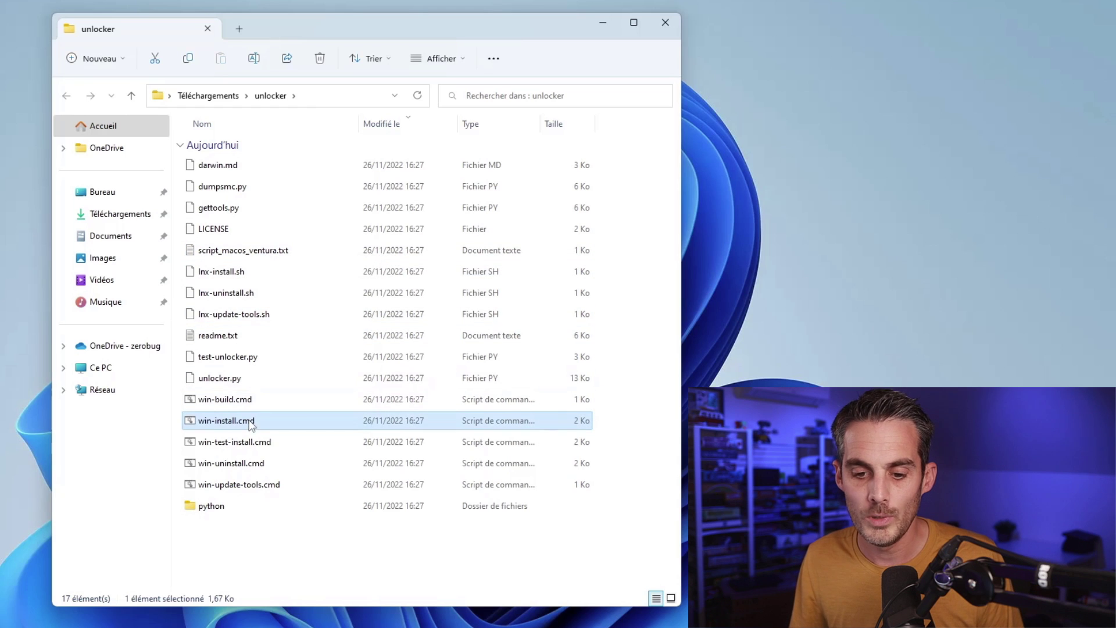
pyautogui.rightClick(251, 425)
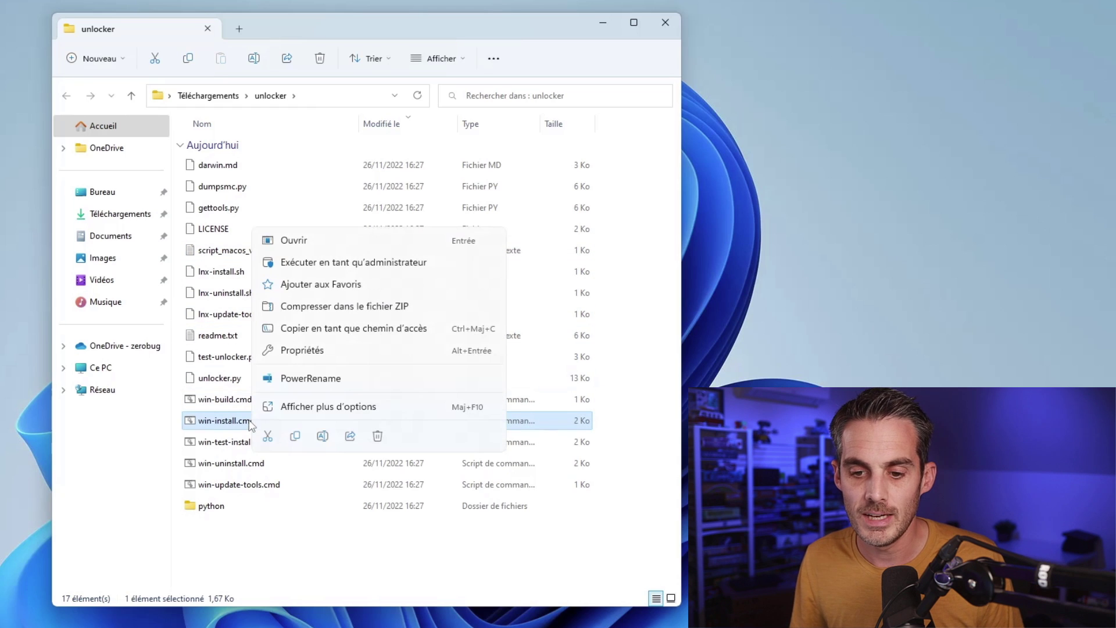
pyautogui.click(367, 263)
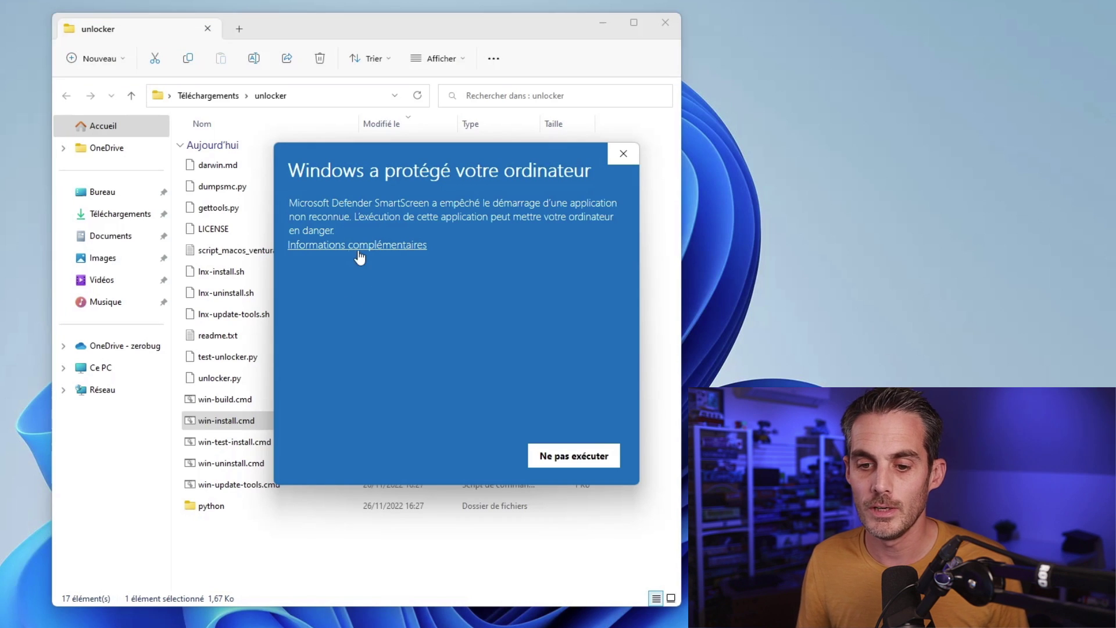
pyautogui.click(301, 246)
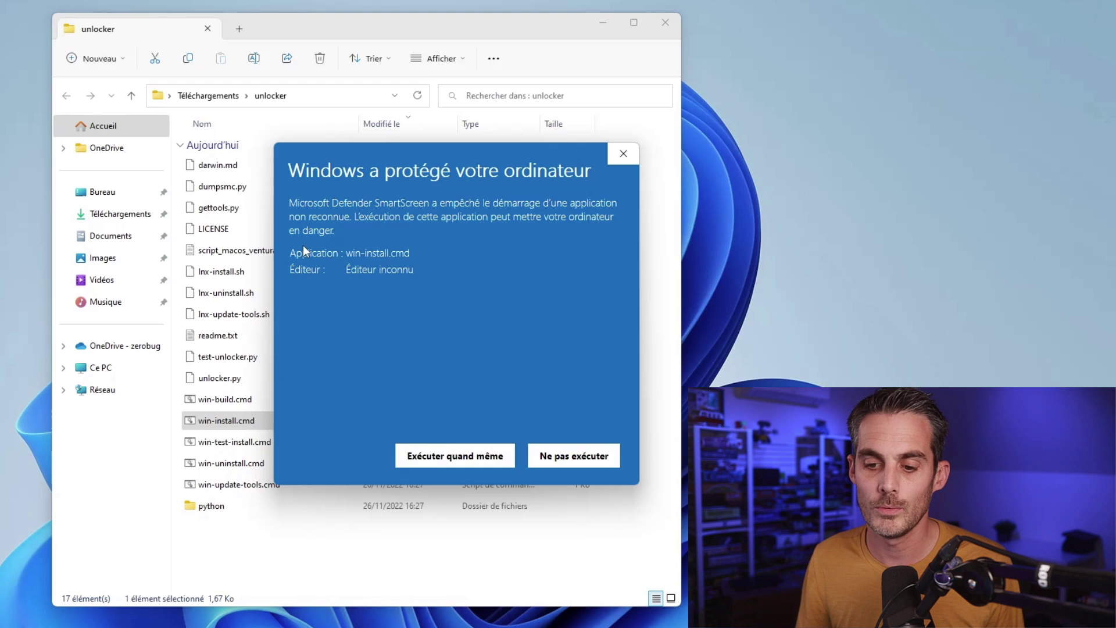
pyautogui.click(431, 459)
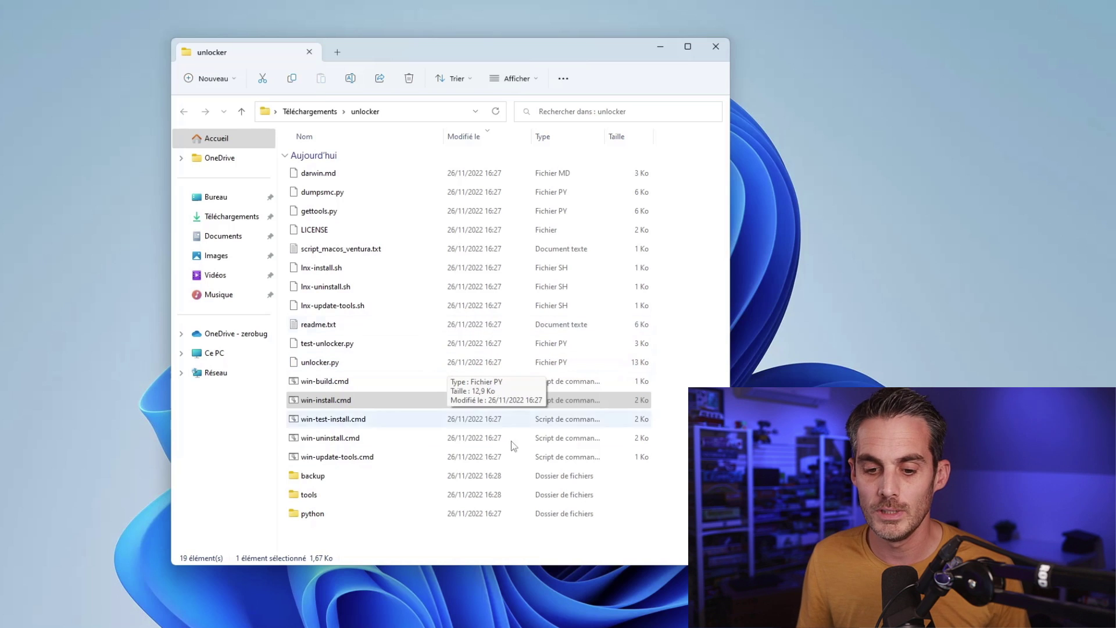
# Step: Select win-uninstall.cmd and dismiss its context menu without running it
pyautogui.click(315, 440)
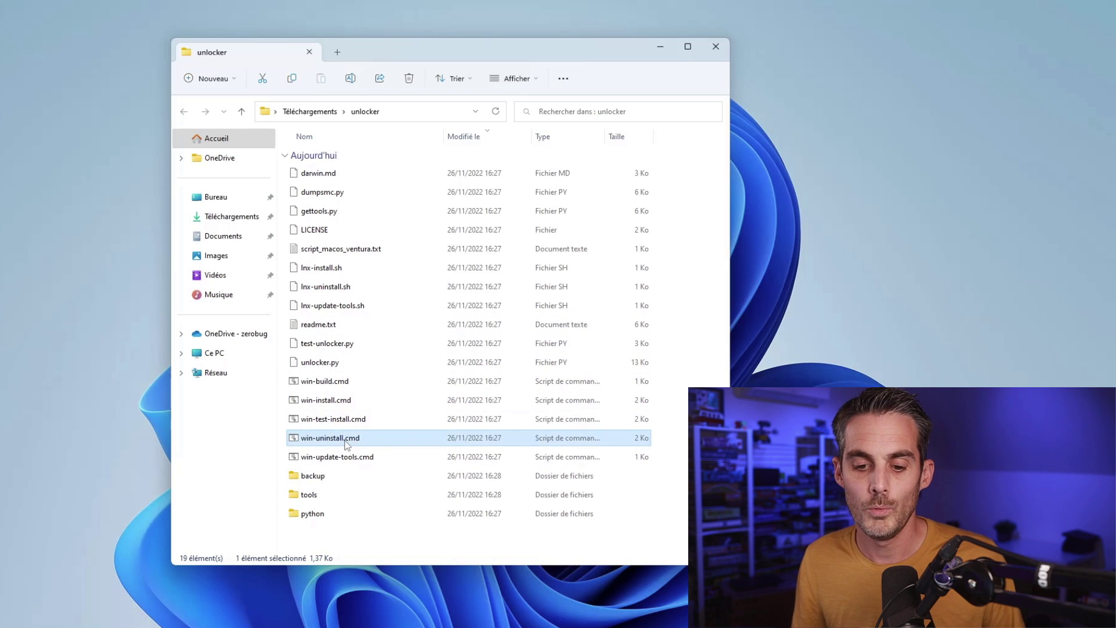
pyautogui.rightClick(360, 443)
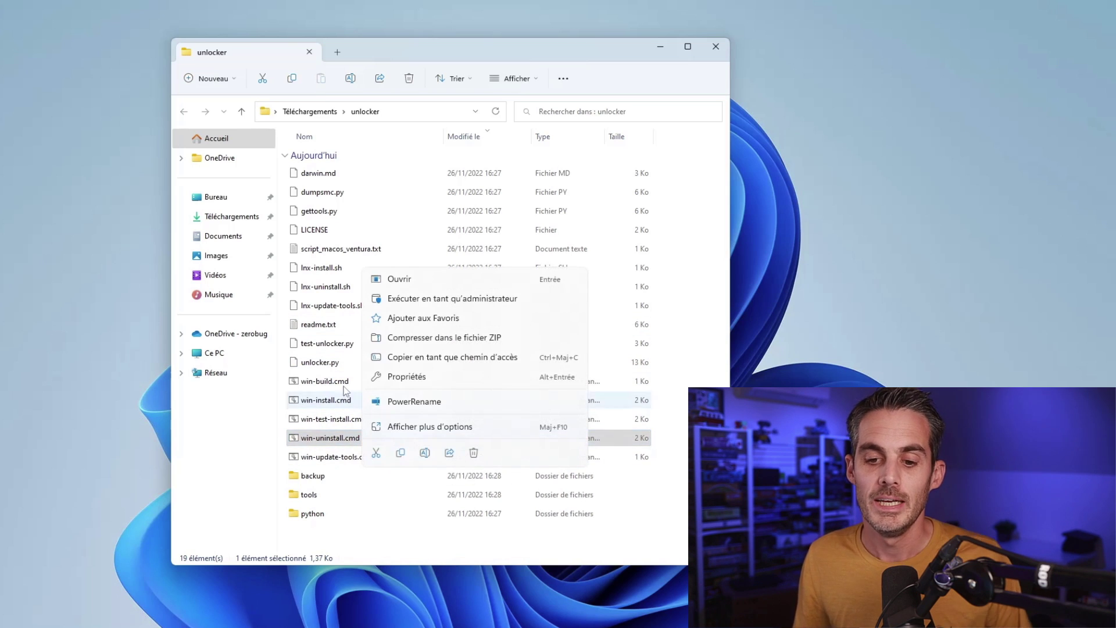
pyautogui.click(392, 544)
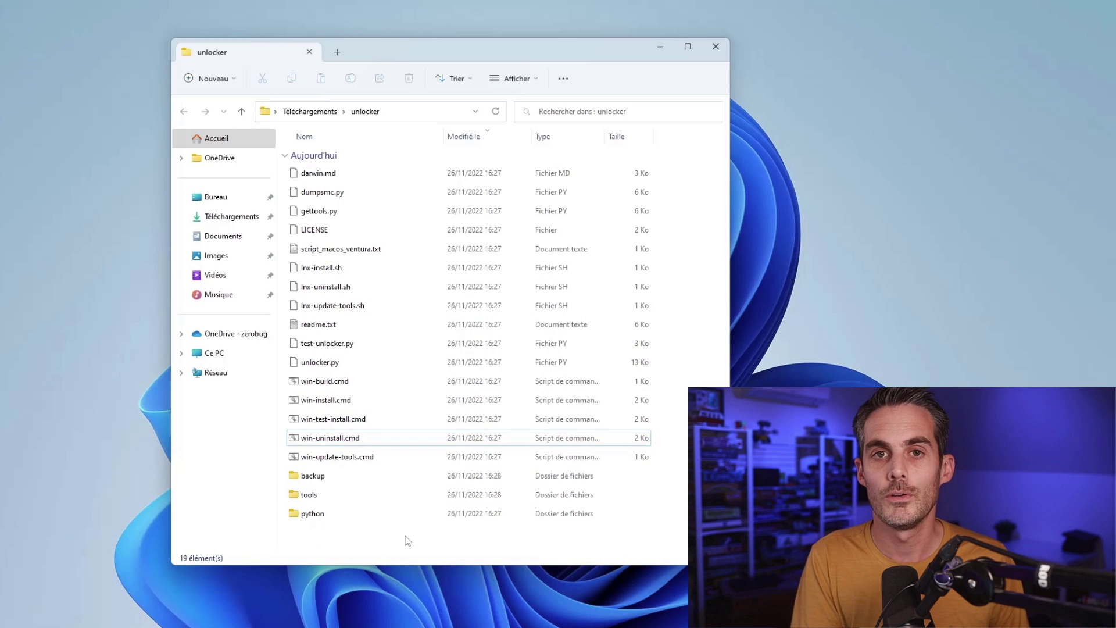
# Step: Search the Start menu for 'vmware' and launch VMware Workstation 17 Player
pyautogui.click(716, 46)
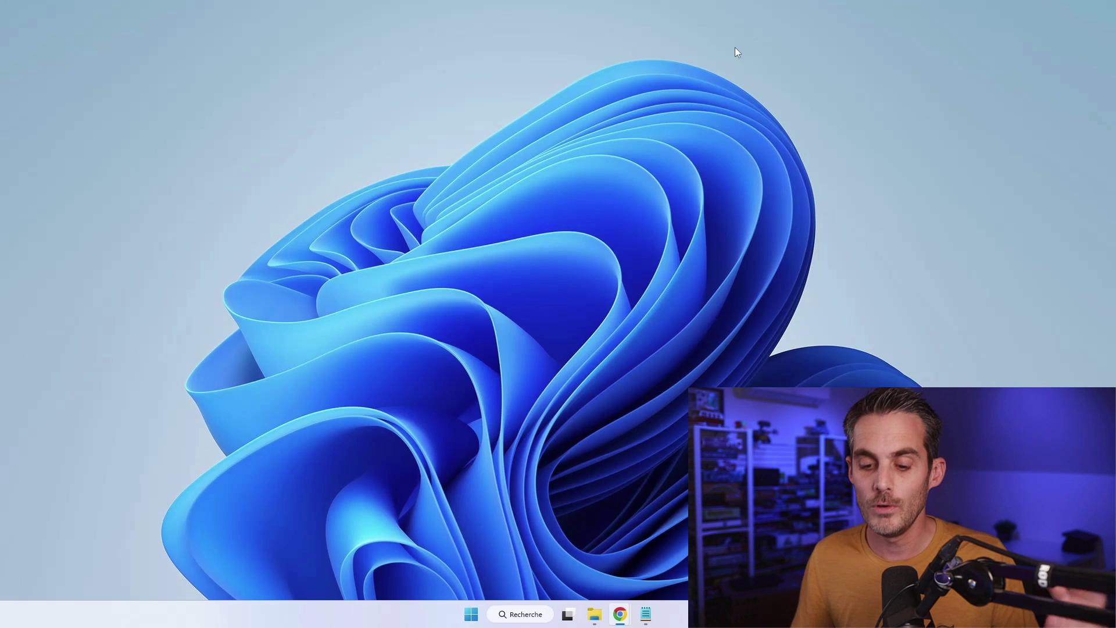
pyautogui.click(475, 613)
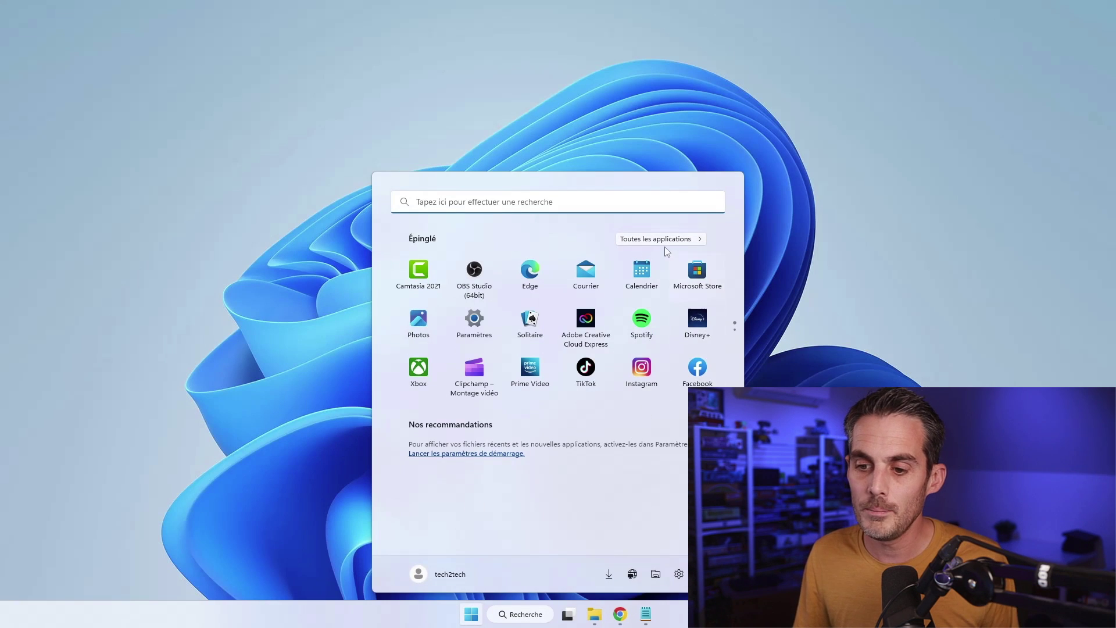
pyautogui.click(663, 239)
pyautogui.click(465, 202)
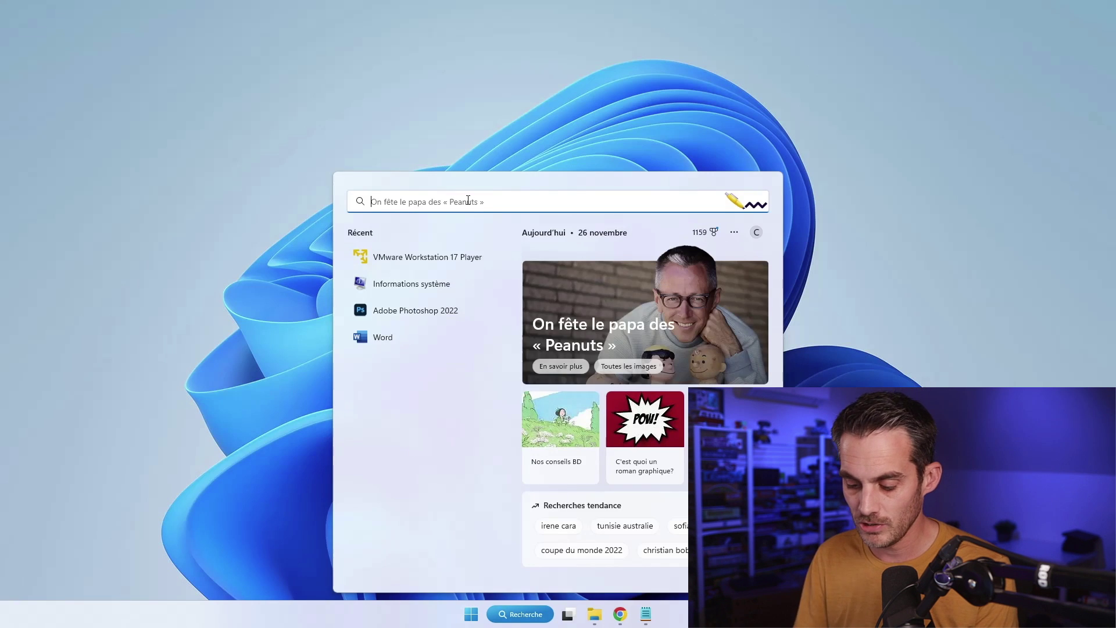
pyautogui.write('vmware')
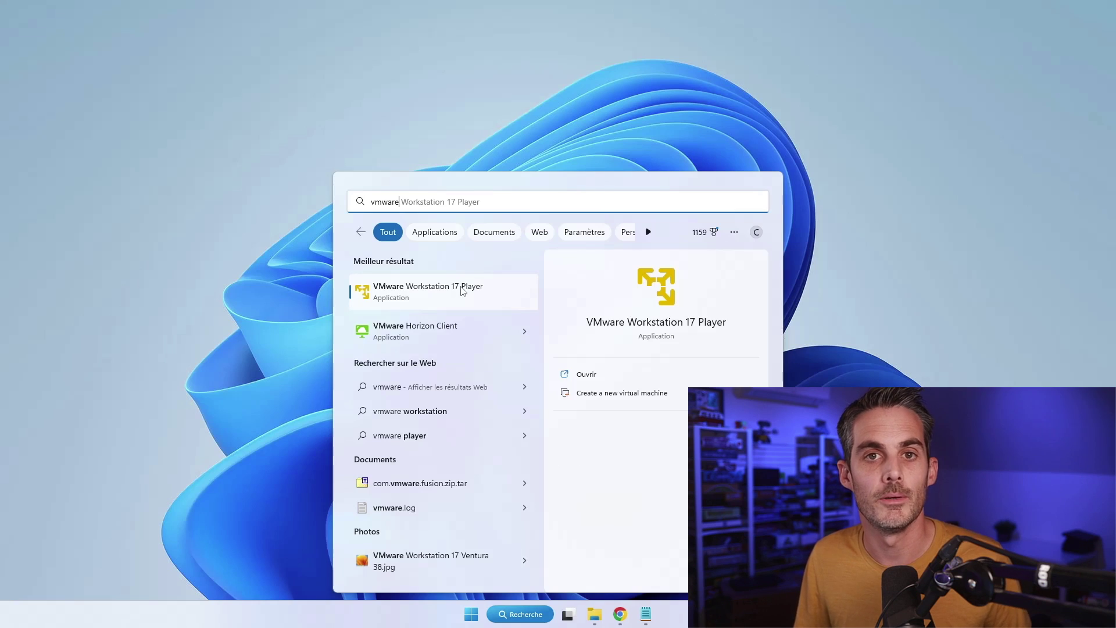
pyautogui.click(462, 291)
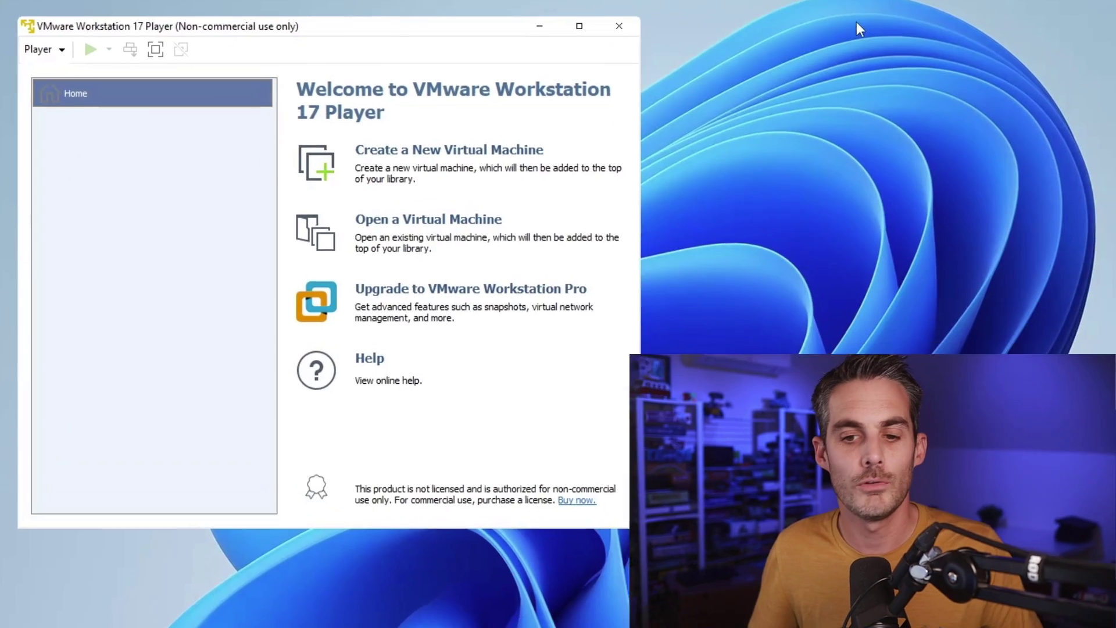
# Step: Start a new virtual machine, installing the OS later, with macOS 14 as guest version
pyautogui.click(474, 157)
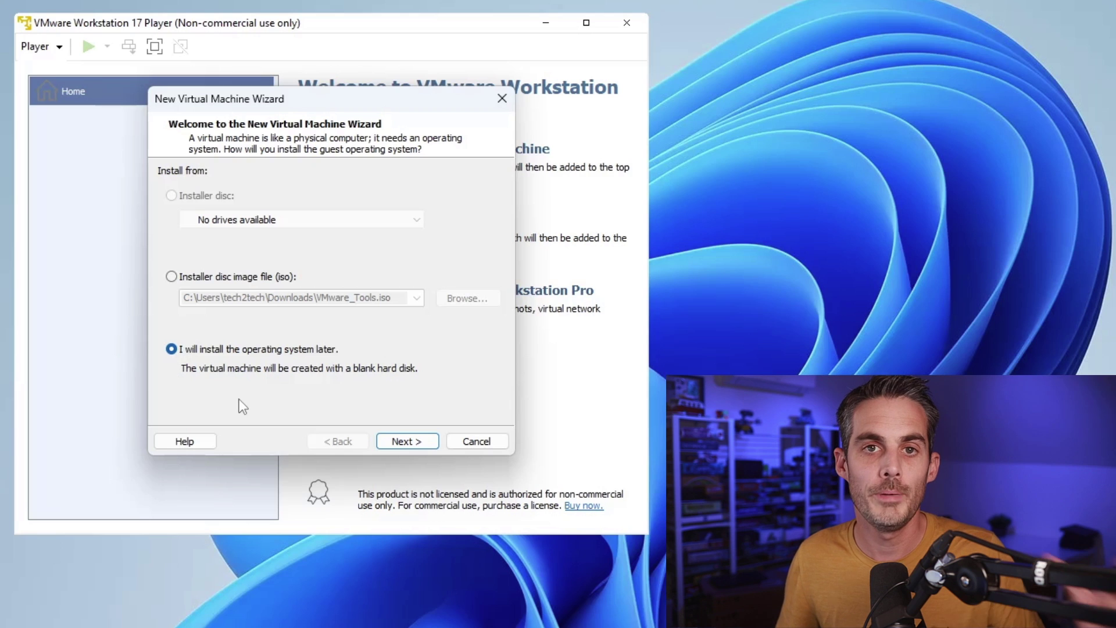
pyautogui.click(420, 448)
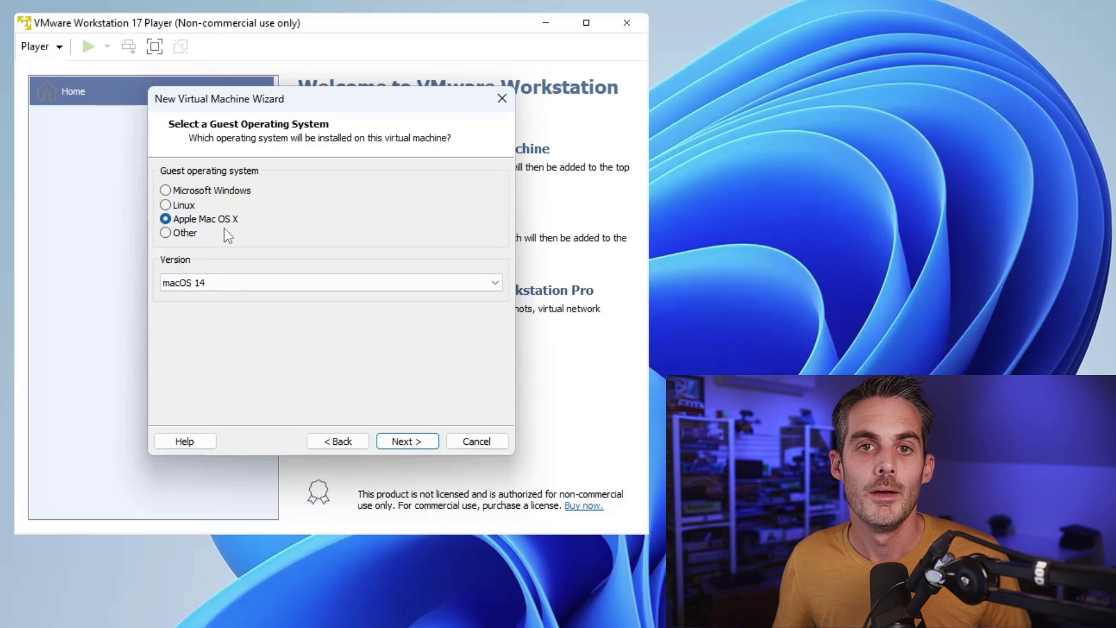
pyautogui.click(236, 283)
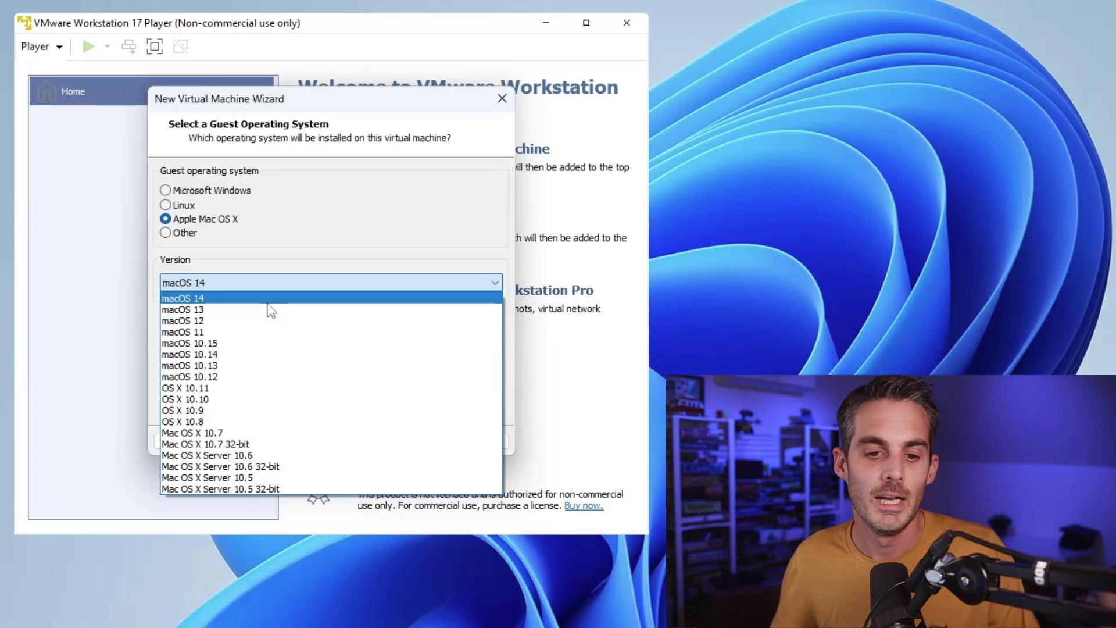
pyautogui.click(267, 301)
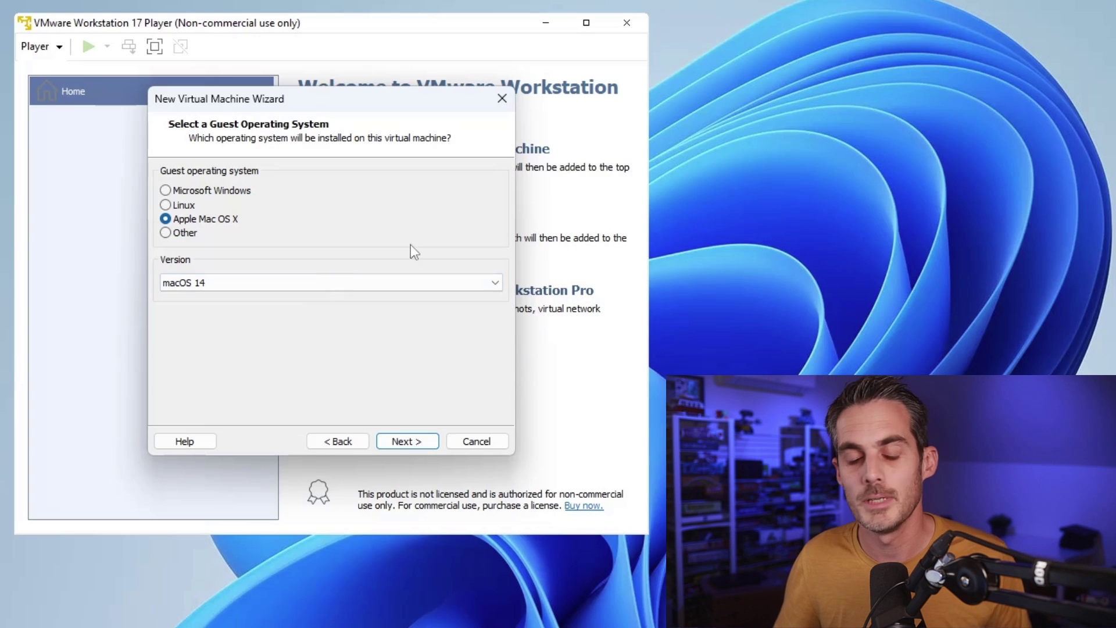
pyautogui.click(422, 442)
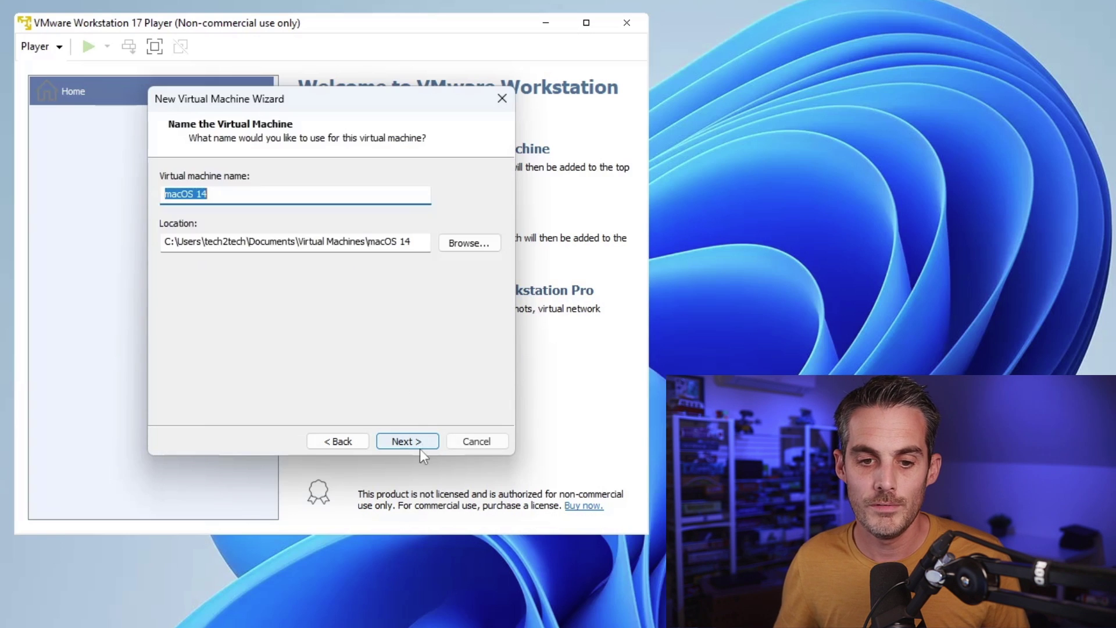
# Step: Name the virtual machine 'macOS Ventura'
pyautogui.click(232, 195)
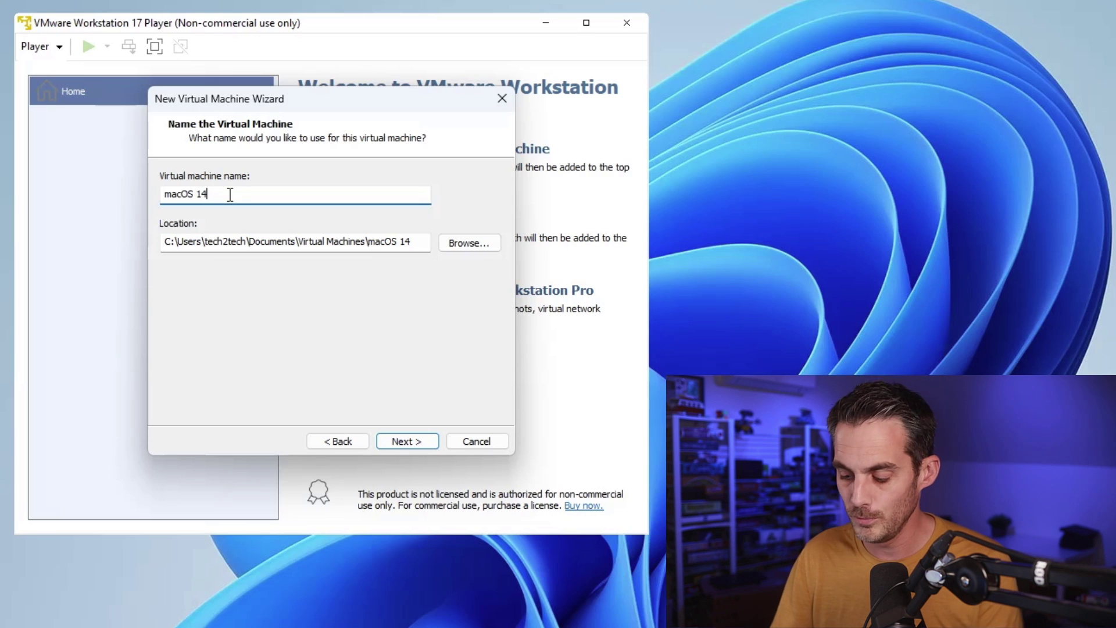
pyautogui.write('V')
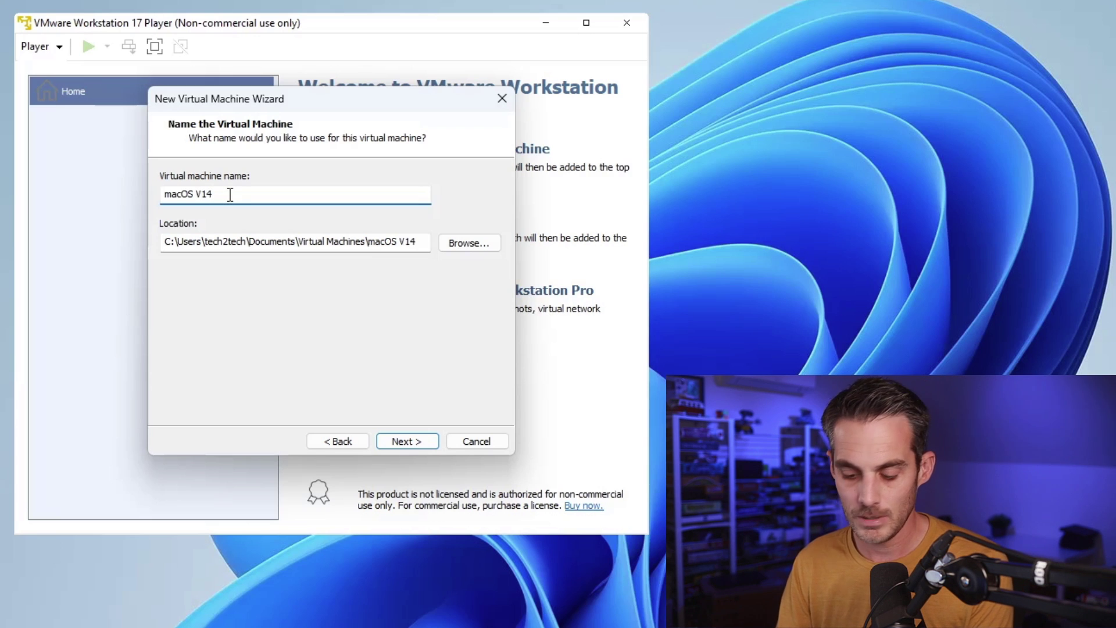
pyautogui.write('entura')
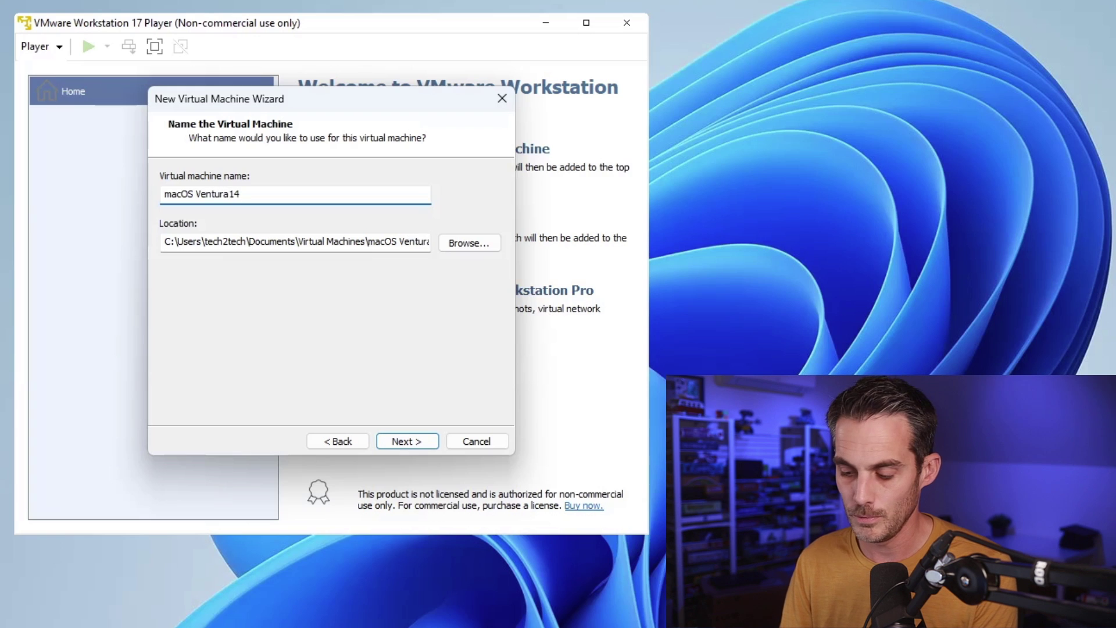
pyautogui.press('Delete')
pyautogui.press('Delete')
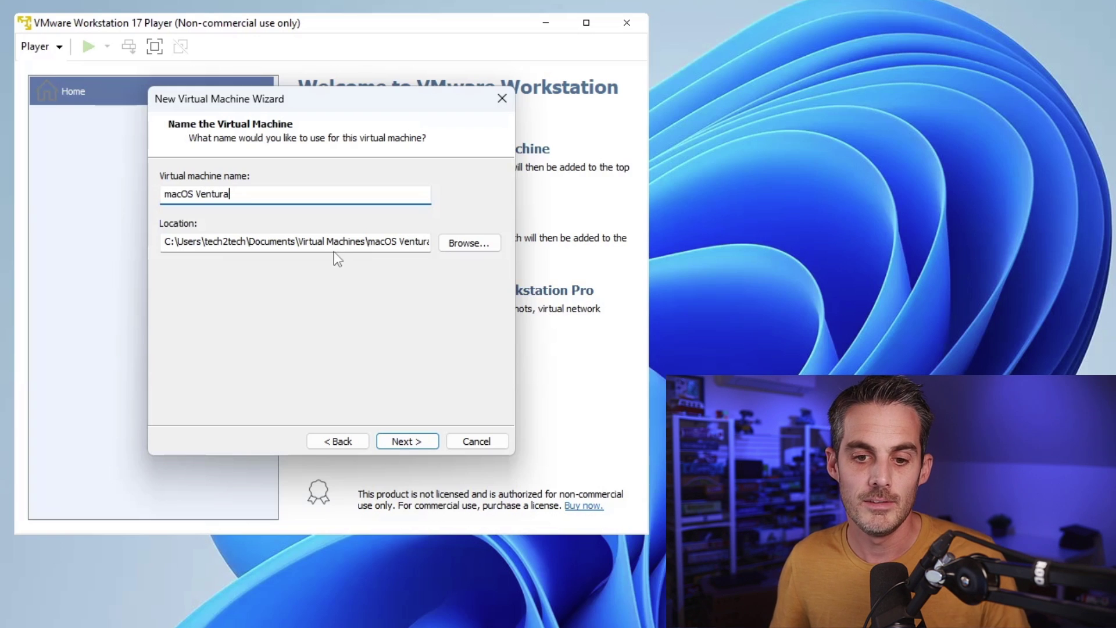
pyautogui.moveTo(342, 243); pyautogui.dragTo(536, 248)
pyautogui.click(330, 239)
pyautogui.moveTo(342, 244); pyautogui.dragTo(100, 284)
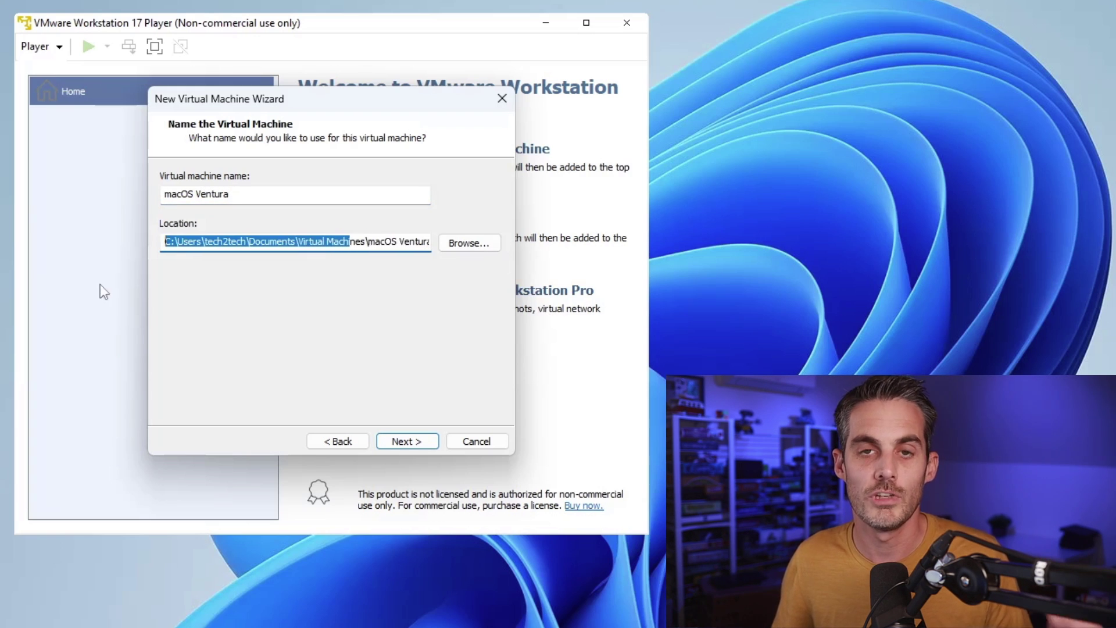
# Step: Keep the 80 GB disk stored as a single file and finish creating the VM
pyautogui.click(422, 442)
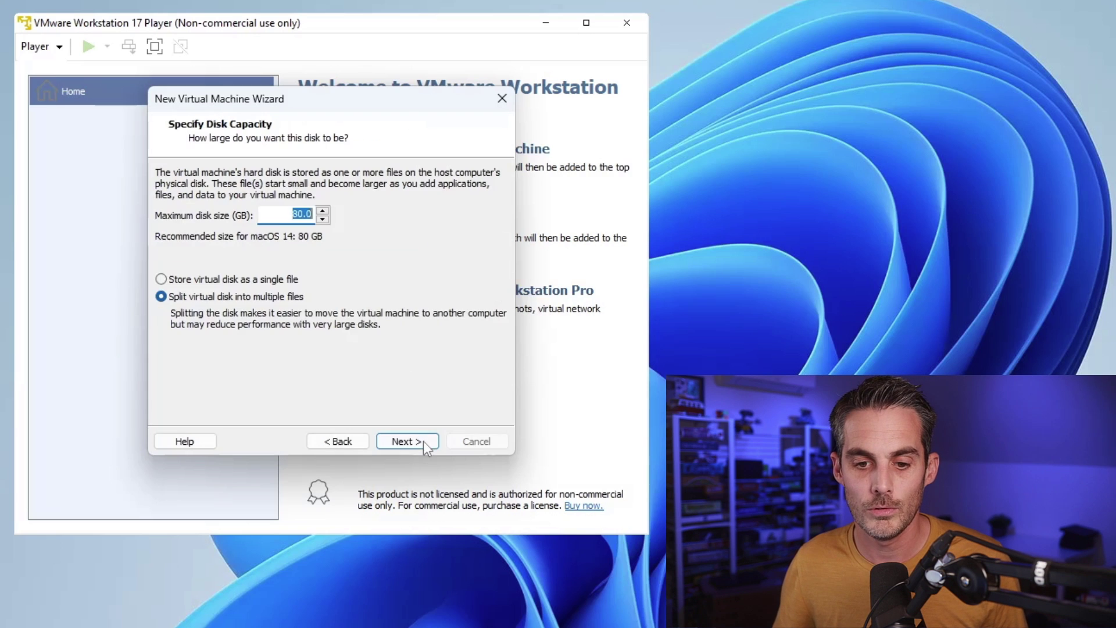
pyautogui.click(290, 214)
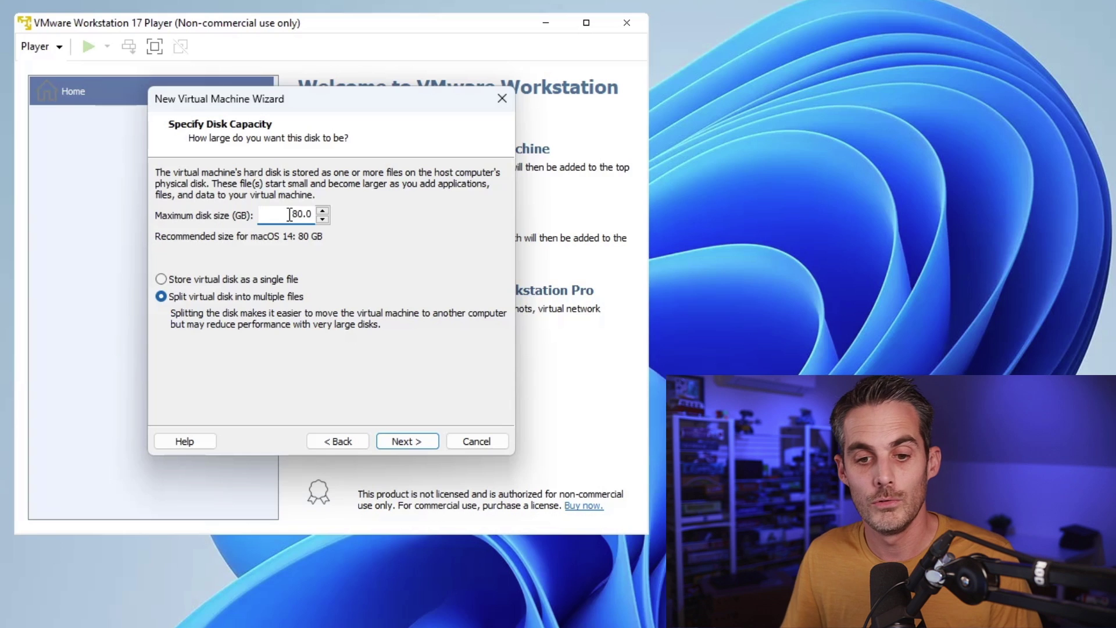
pyautogui.click(271, 279)
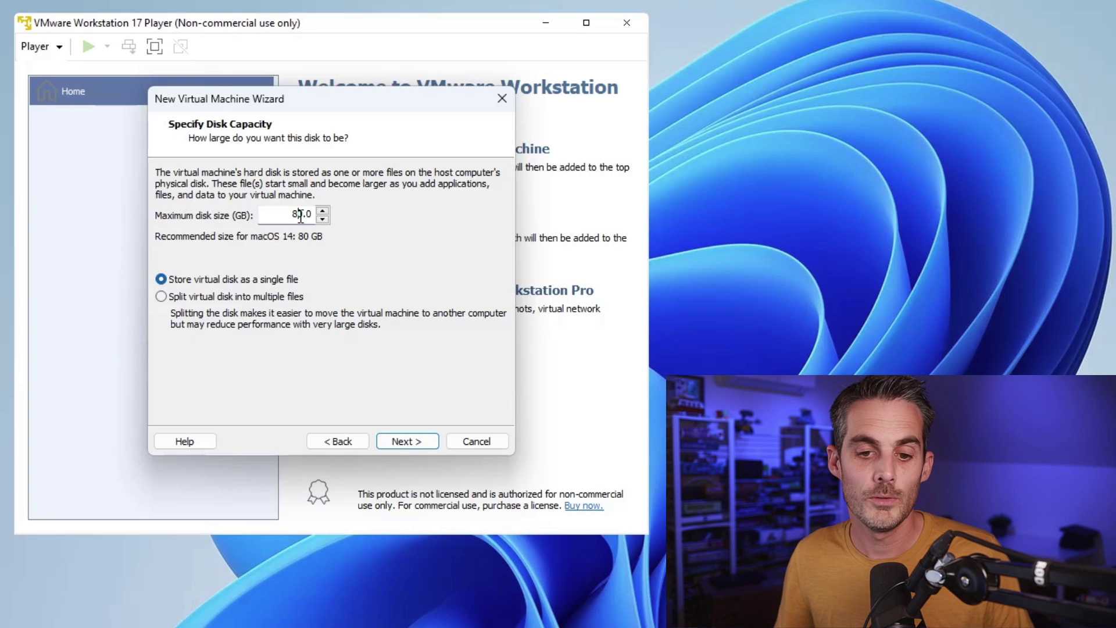
pyautogui.moveTo(299, 216); pyautogui.dragTo(288, 214)
pyautogui.click(204, 280)
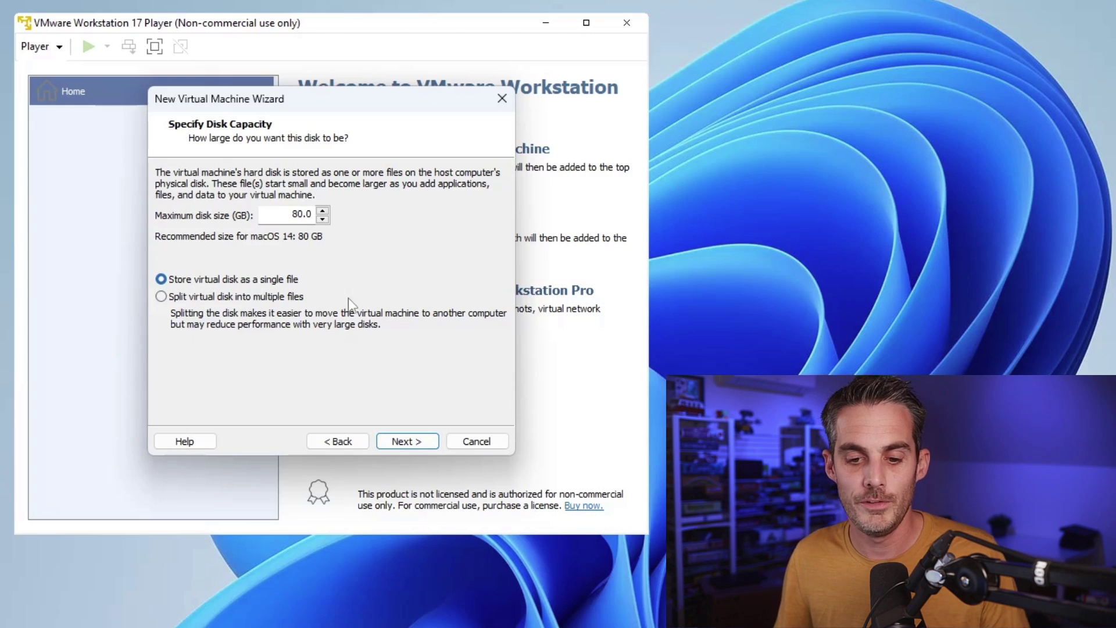
pyautogui.click(414, 442)
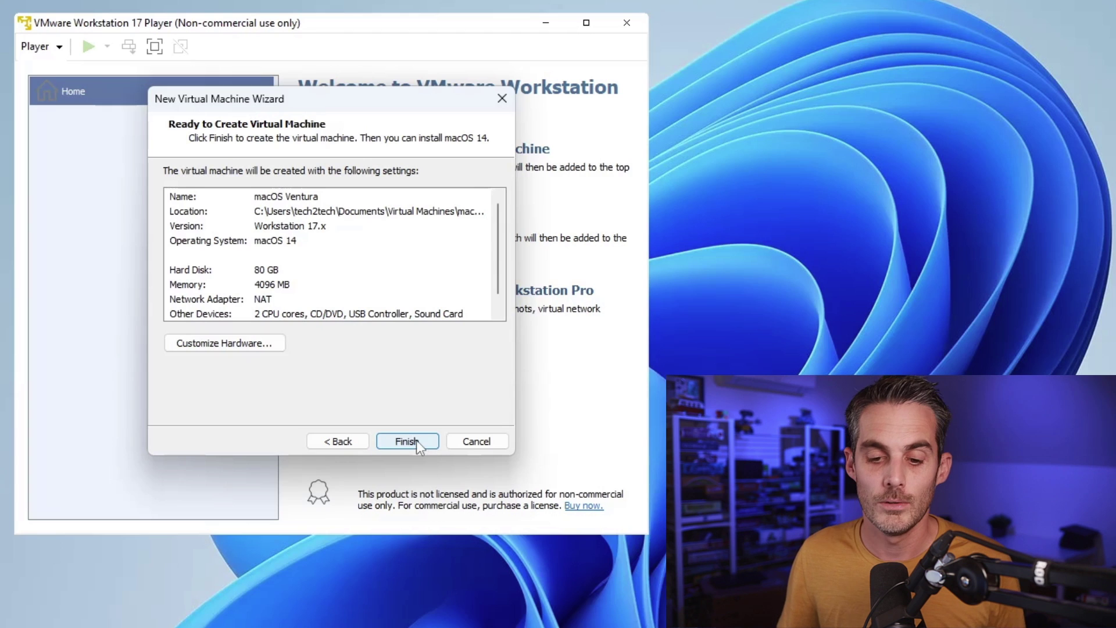
pyautogui.click(416, 440)
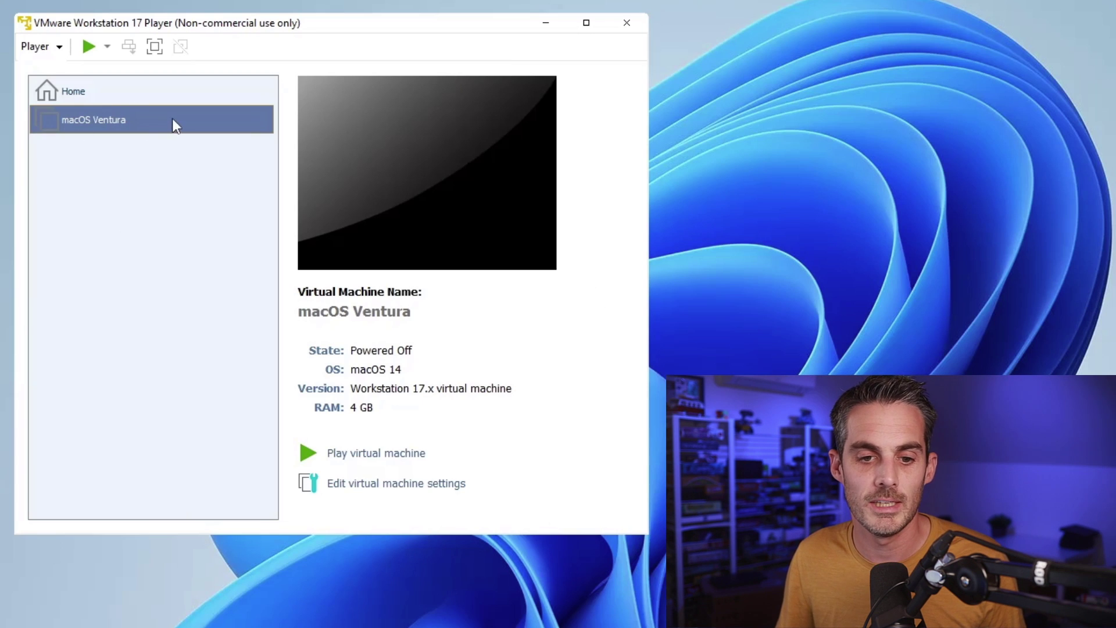
# Step: Open the Ventura VM's settings and set its memory to 8 GB
pyautogui.rightClick(152, 123)
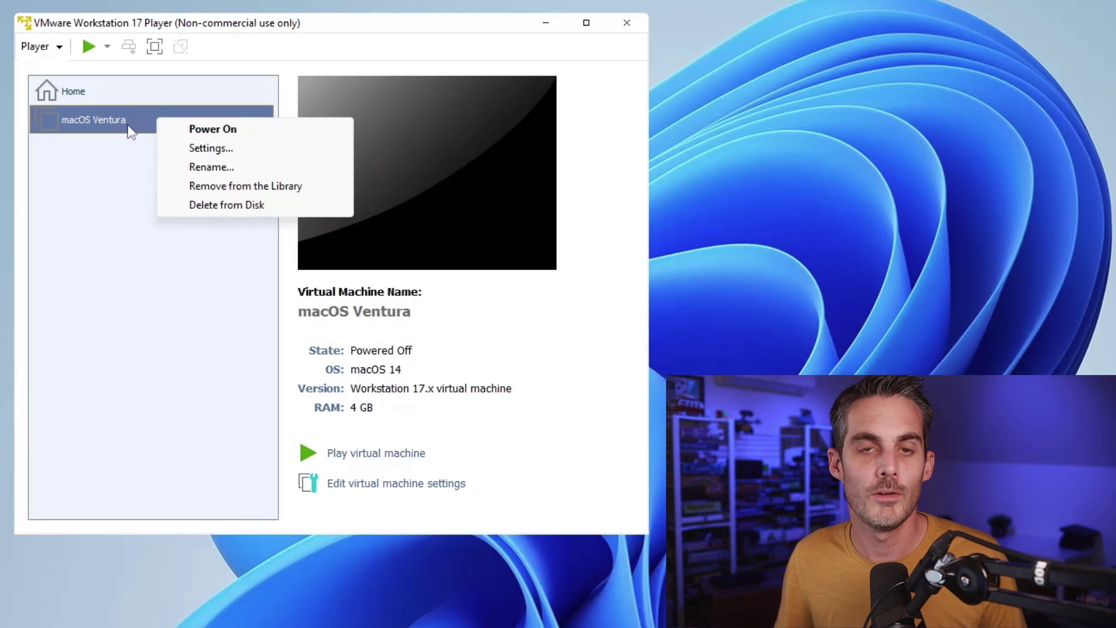
pyautogui.click(236, 148)
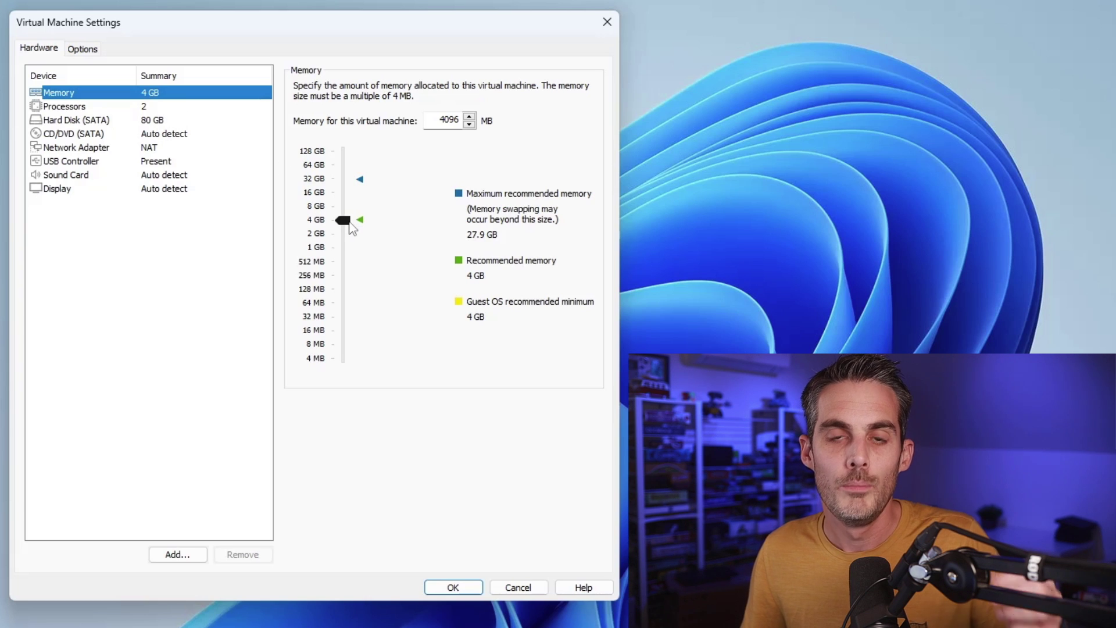
pyautogui.moveTo(345, 224); pyautogui.dragTo(349, 177)
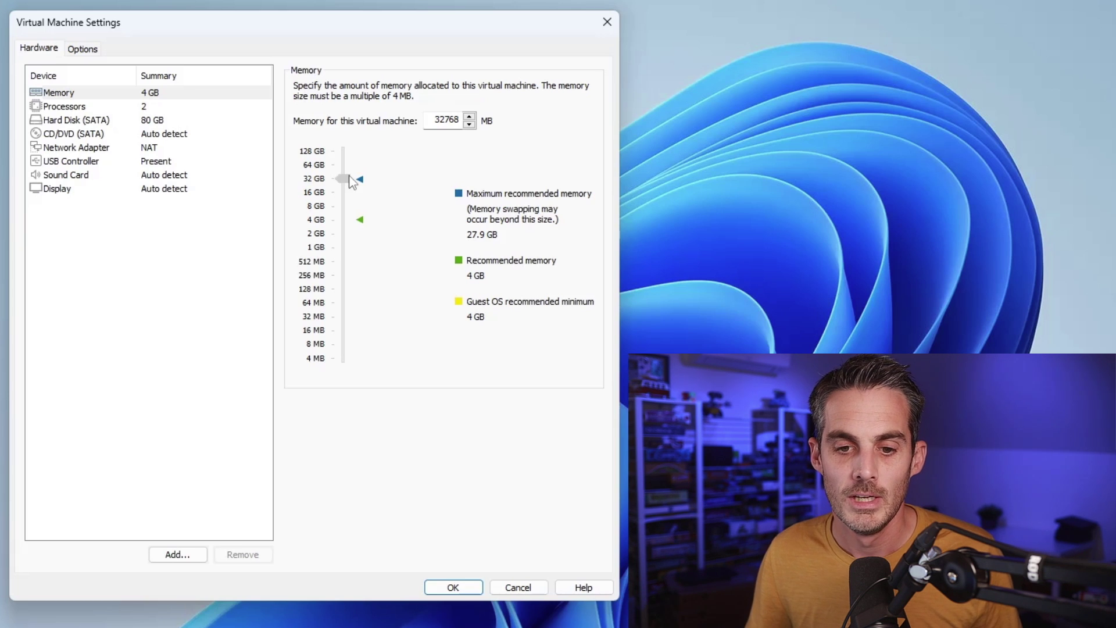
pyautogui.moveTo(351, 182); pyautogui.dragTo(345, 208)
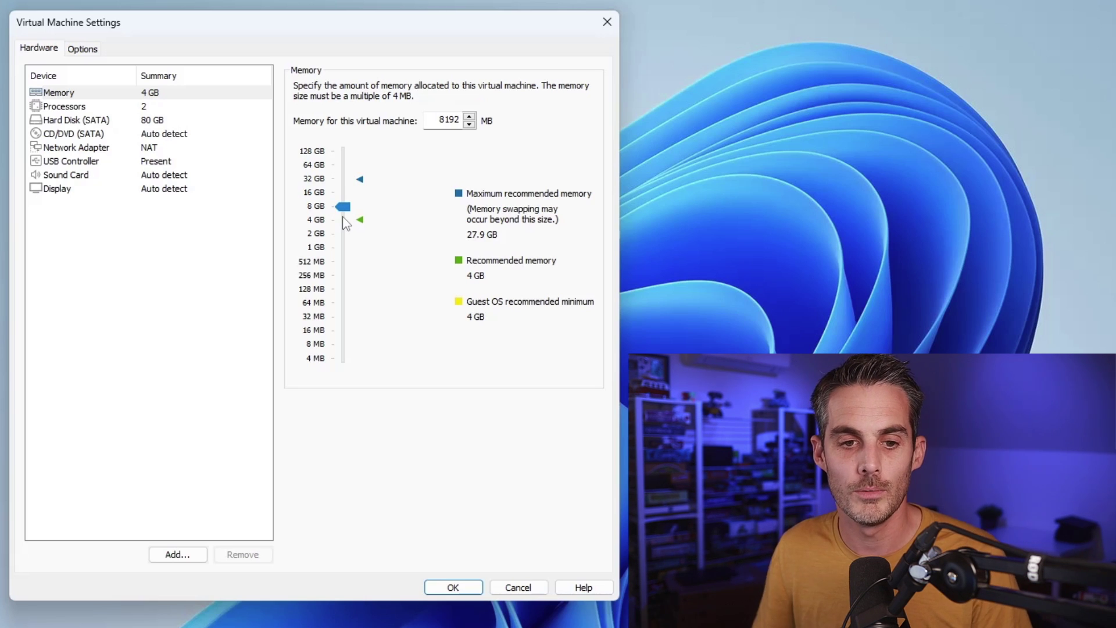
# Step: Give the VM 4 processor cores
pyautogui.click(156, 109)
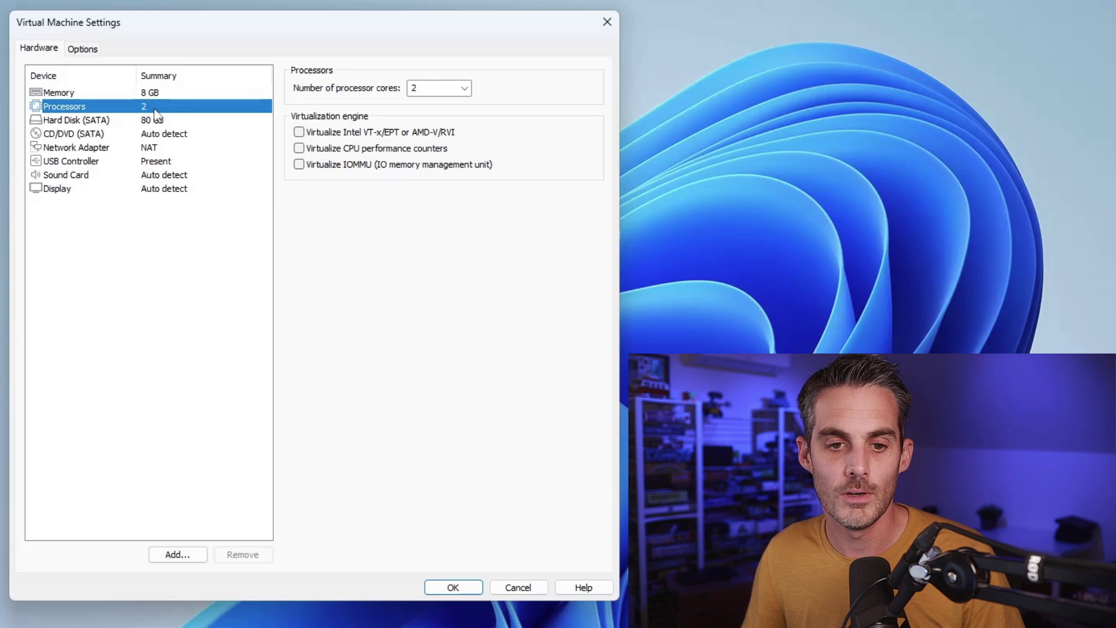
pyautogui.click(464, 89)
pyautogui.click(464, 88)
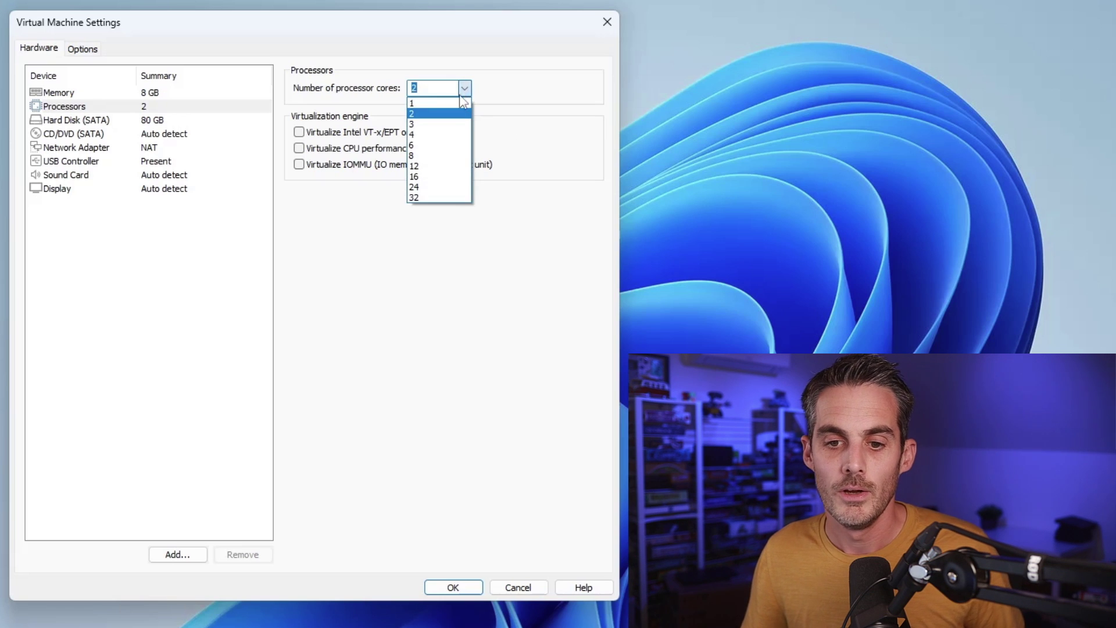
pyautogui.click(449, 134)
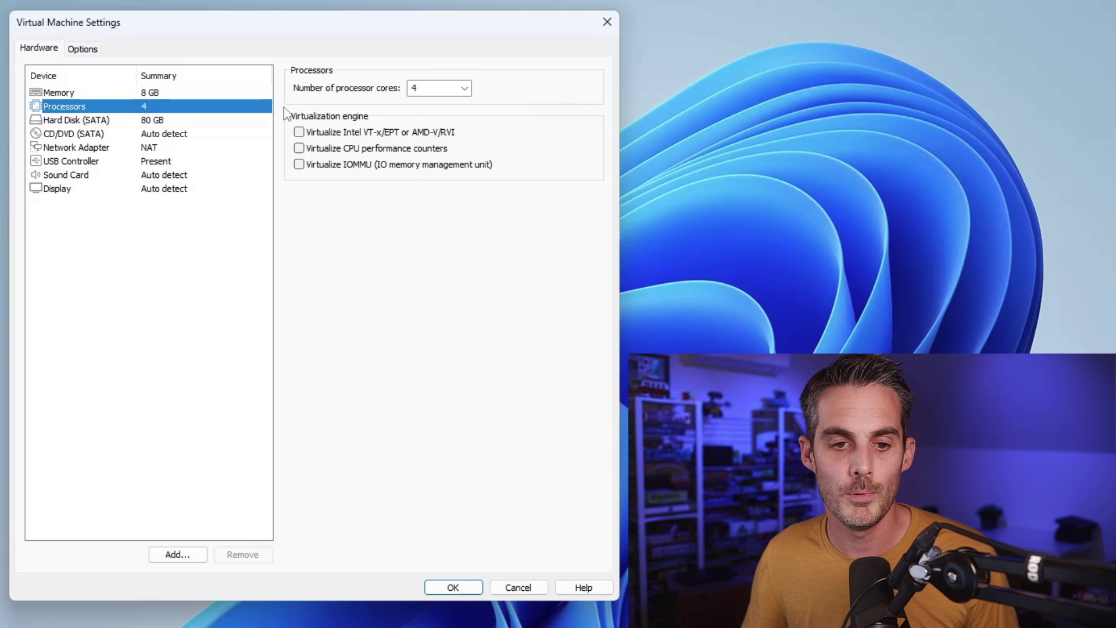
# Step: Set the CD/DVD drive to use an ISO image file
pyautogui.click(127, 121)
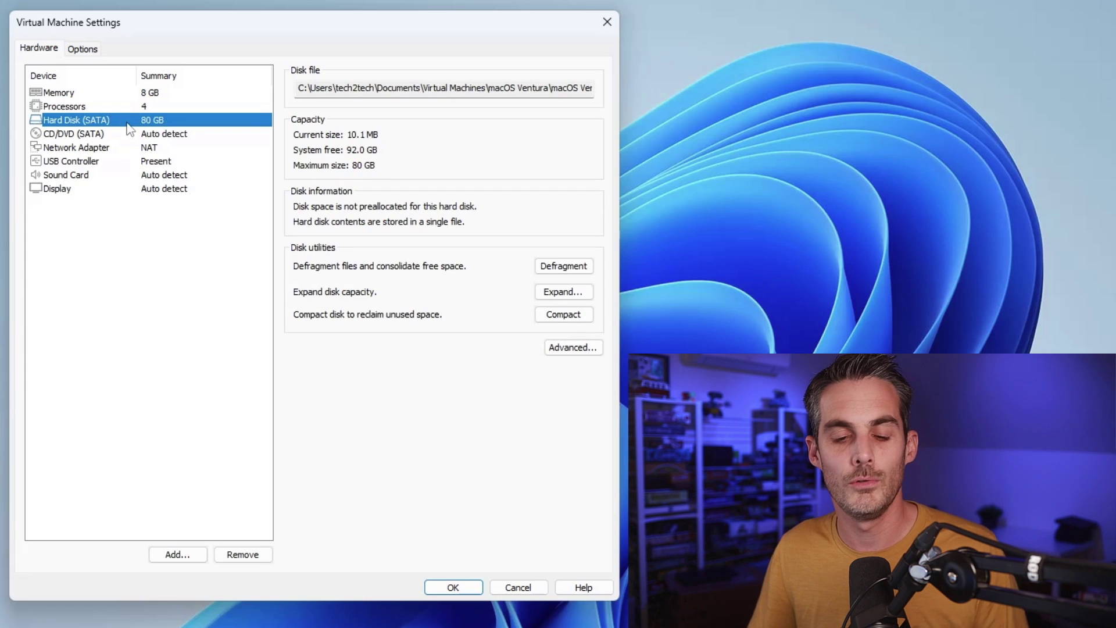
pyautogui.click(83, 137)
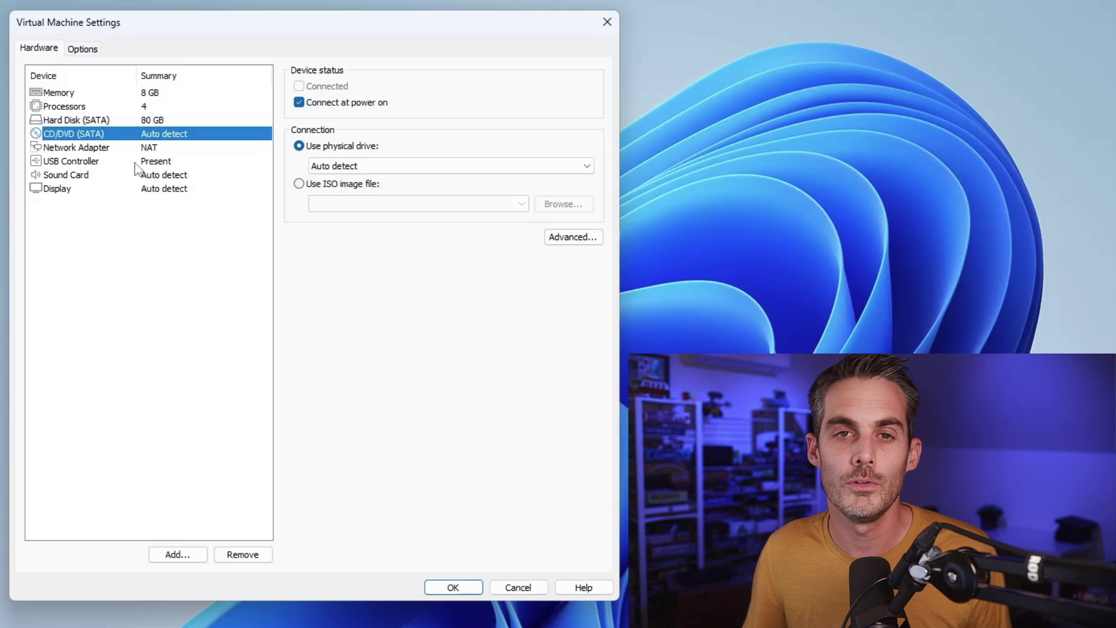
pyautogui.click(337, 185)
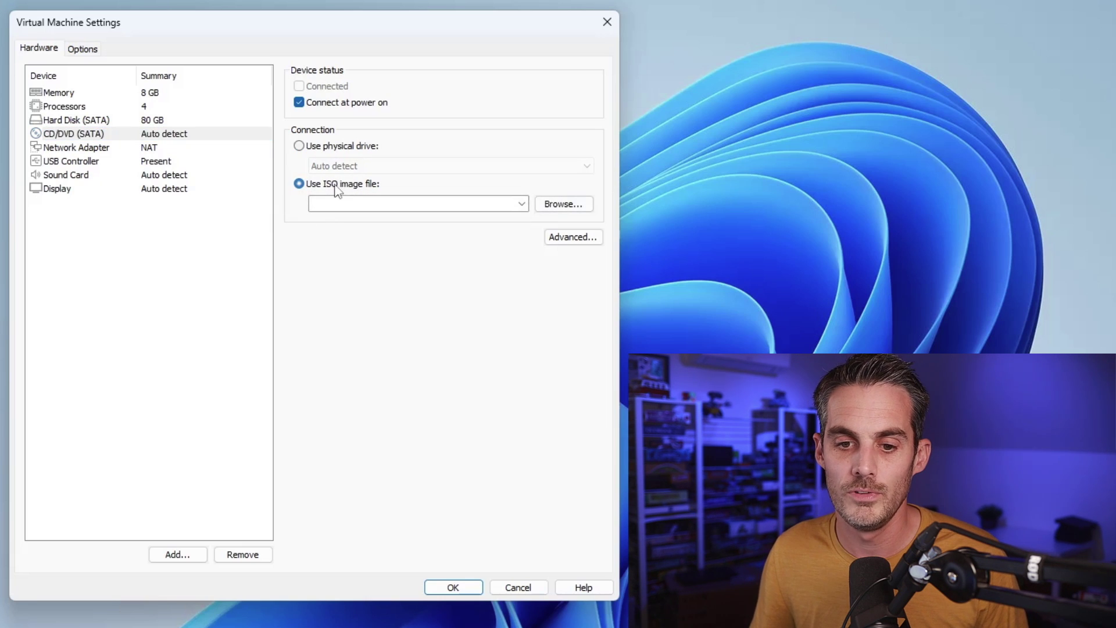
# Step: Load macOS_Ventura_tech2tech.fr.iso from Téléchargements into the CD/DVD drive
pyautogui.click(559, 204)
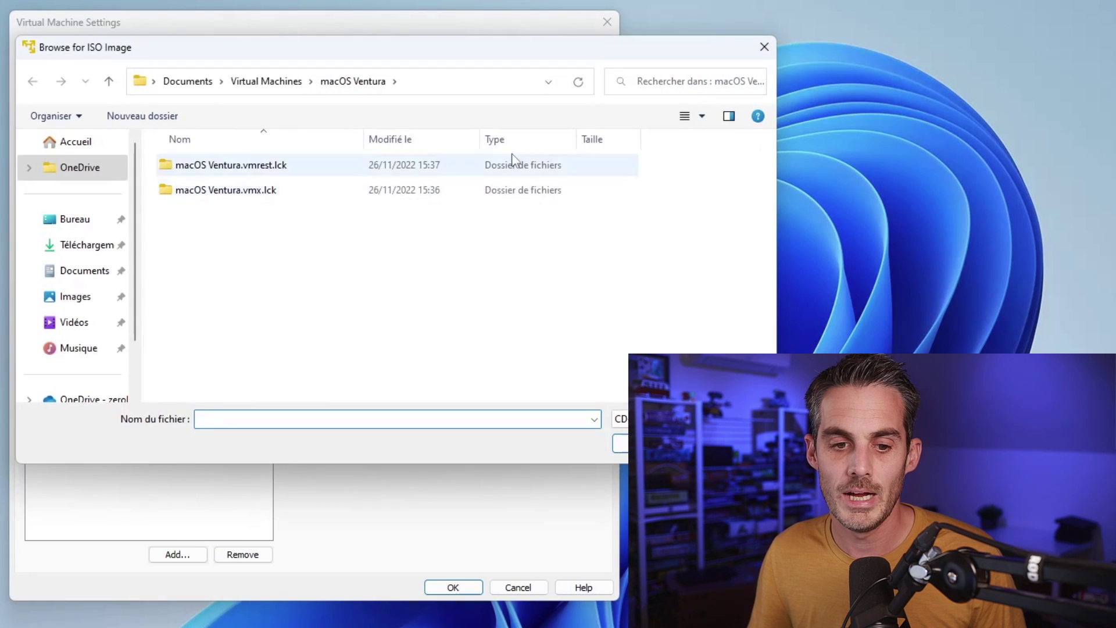
pyautogui.click(69, 244)
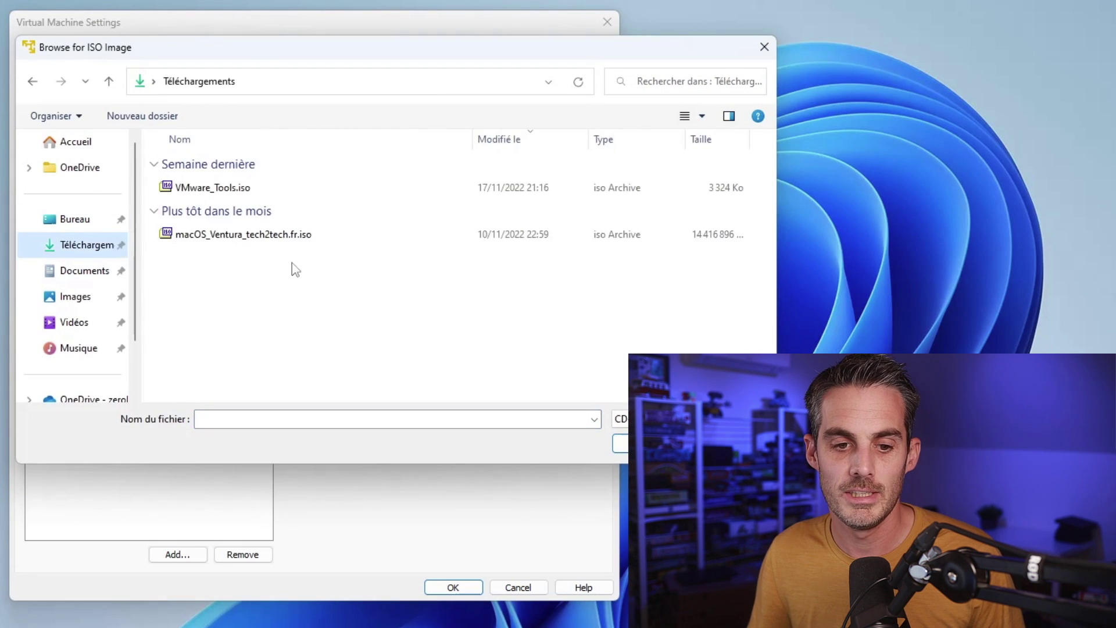
pyautogui.click(278, 236)
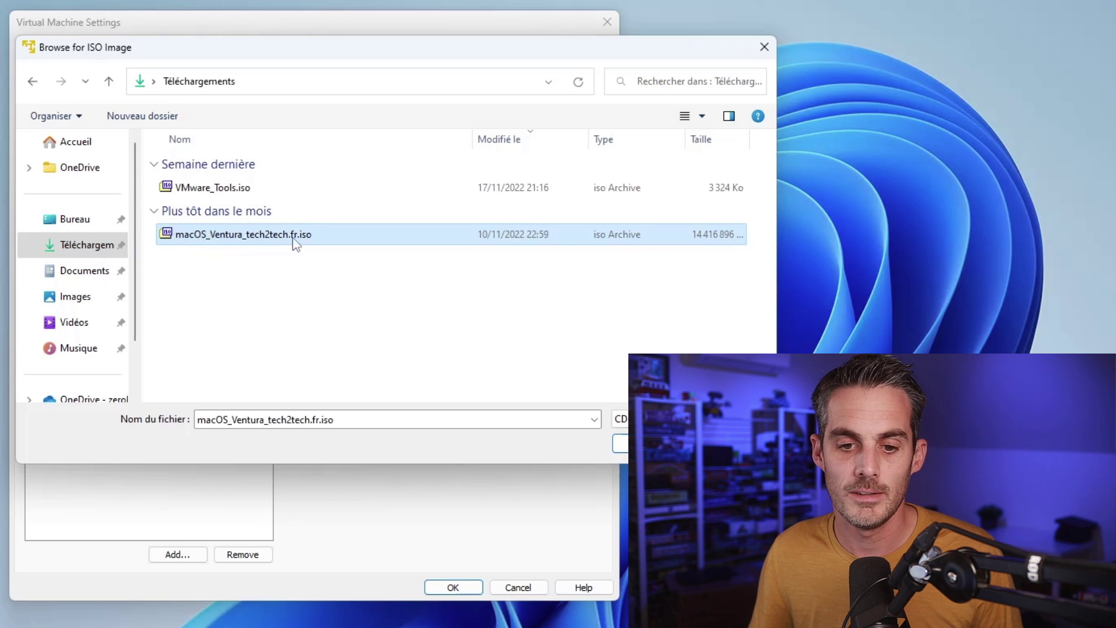
pyautogui.doubleClick(278, 236)
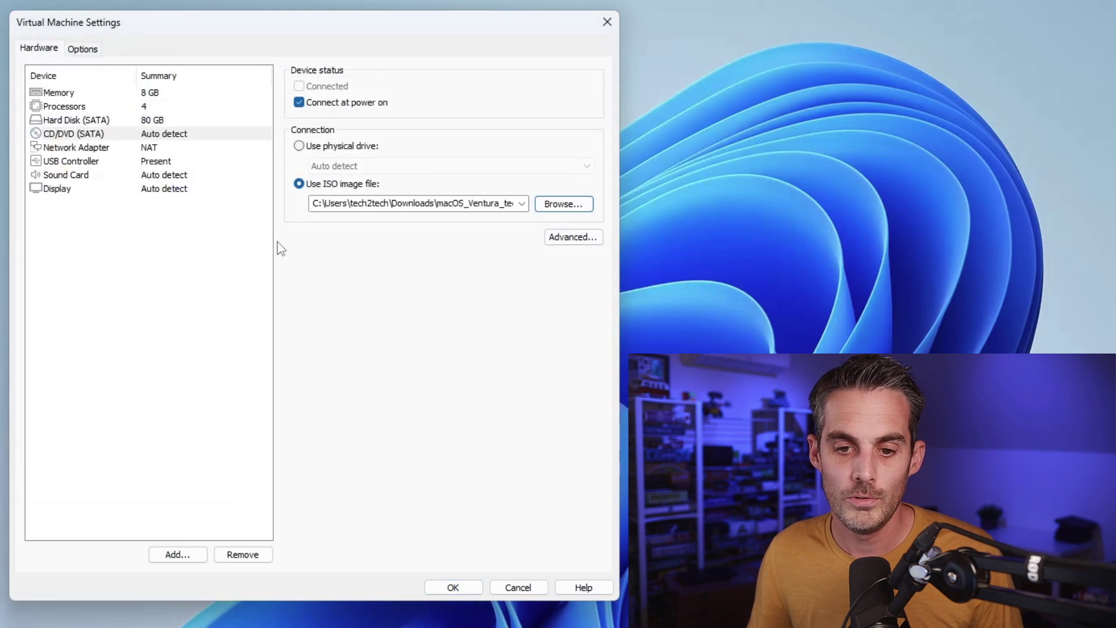
# Step: Leave the USB controller at USB 3.1 compatibility and save the VM settings with OK
pyautogui.click(175, 163)
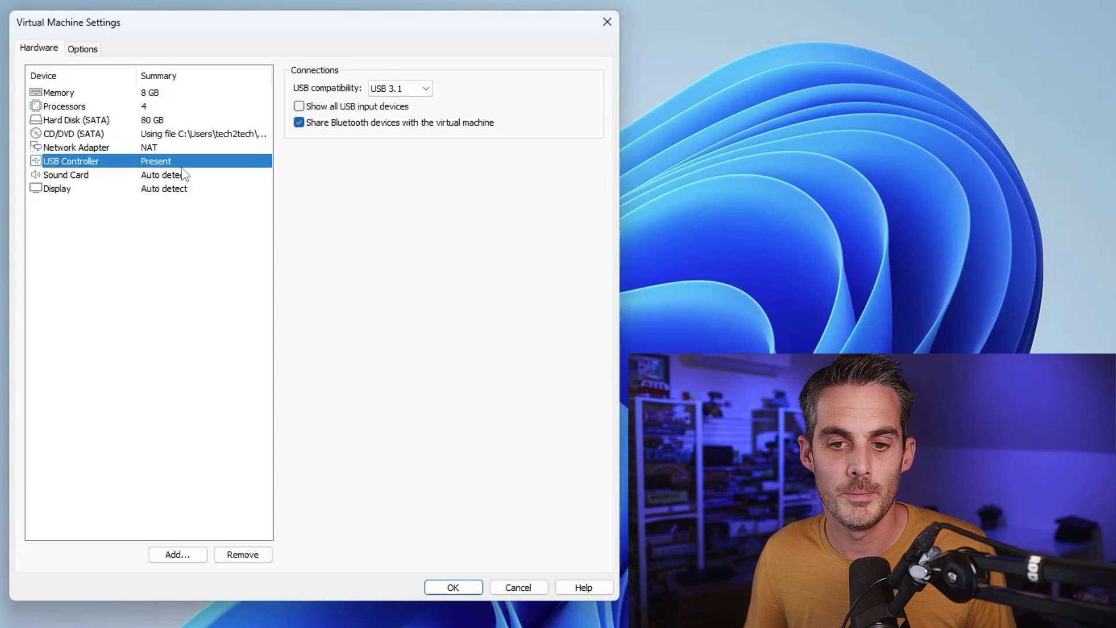
pyautogui.click(429, 92)
pyautogui.click(477, 87)
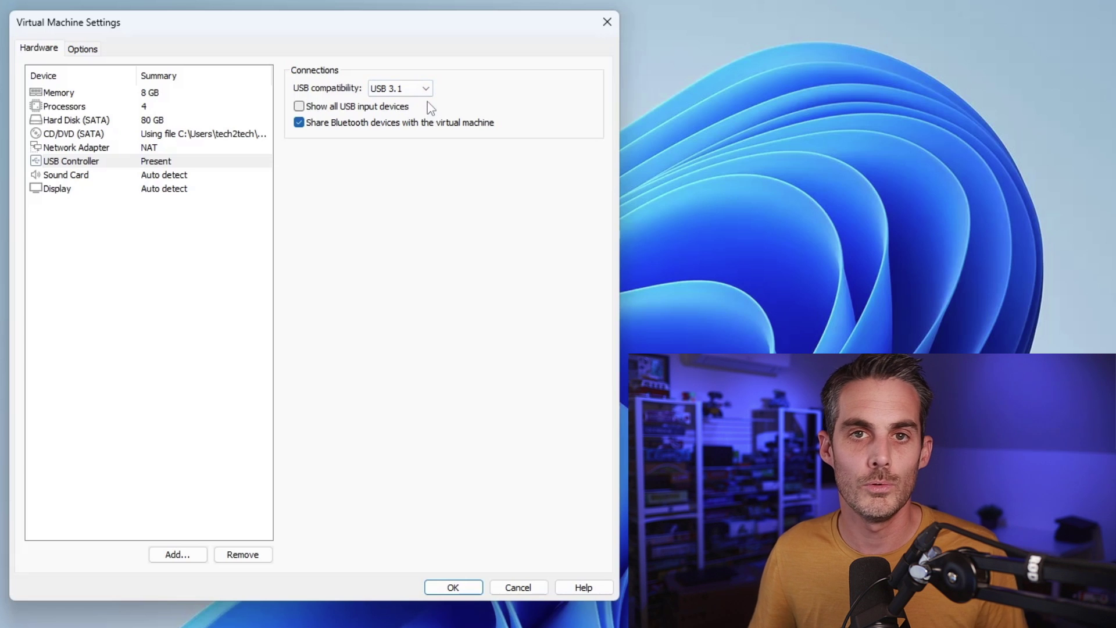
pyautogui.click(458, 588)
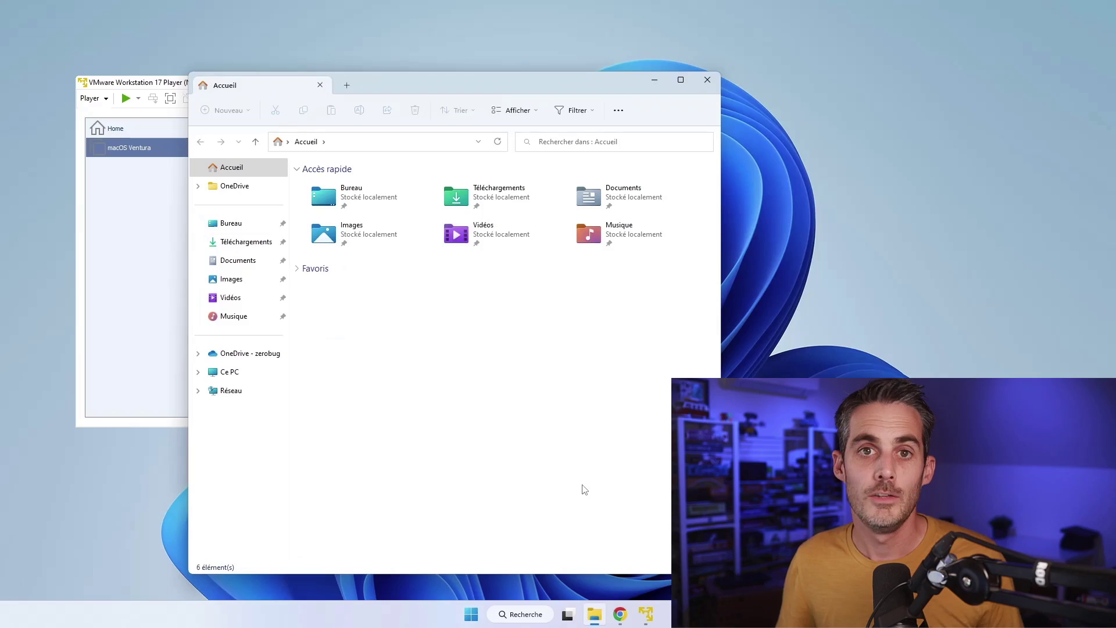
# Step: Browse to Documents > Virtual Machines > macOS Ventura and select macOS Ventura.vmx
pyautogui.click(243, 262)
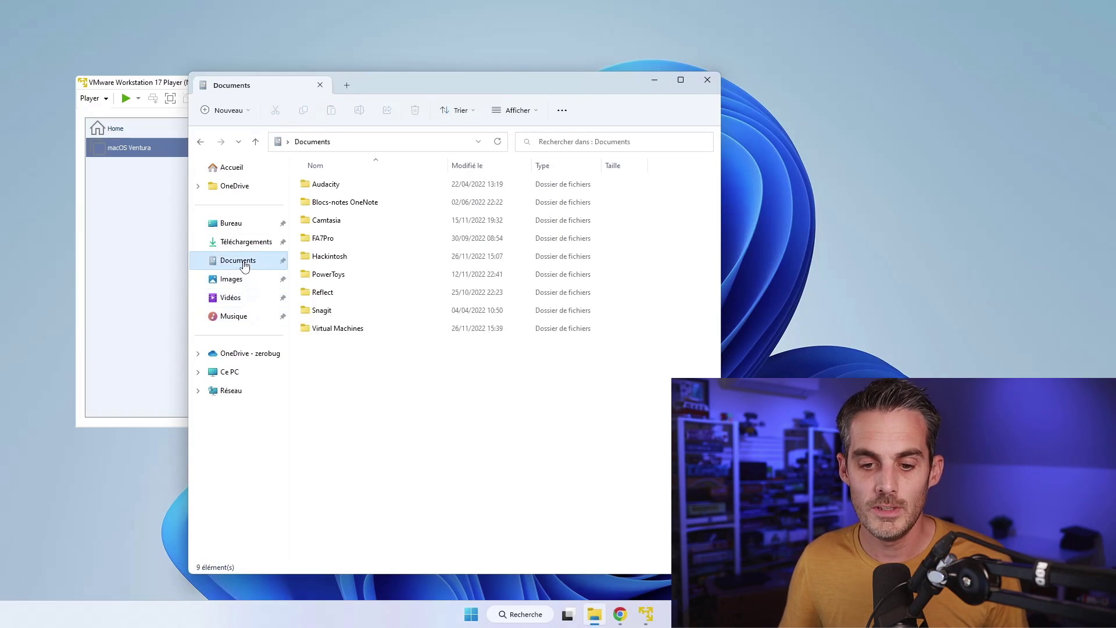
pyautogui.doubleClick(360, 328)
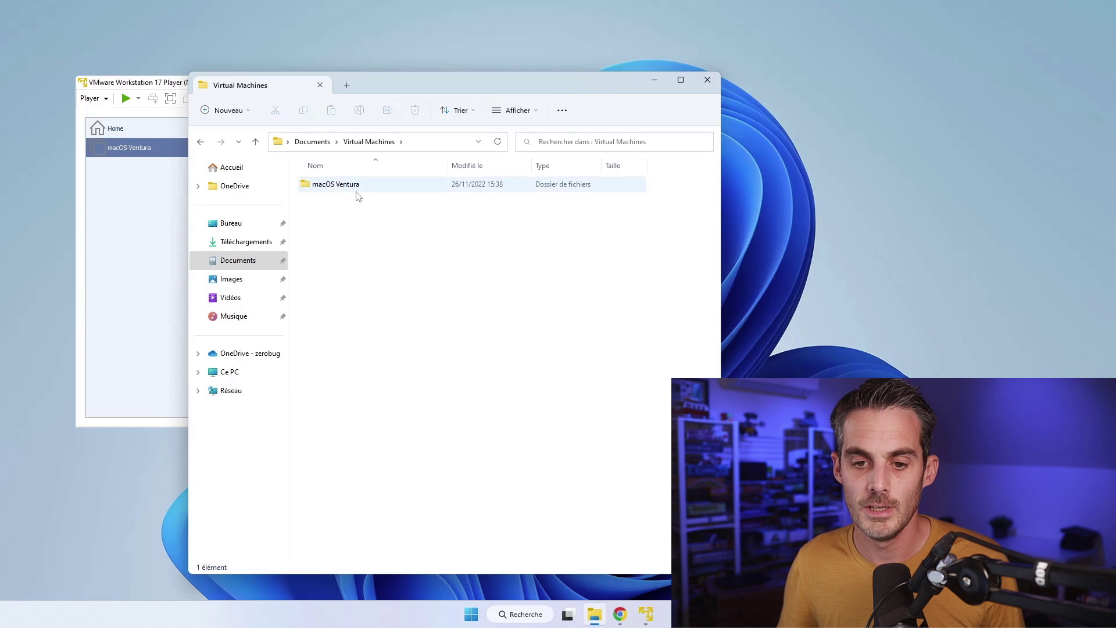
pyautogui.doubleClick(354, 185)
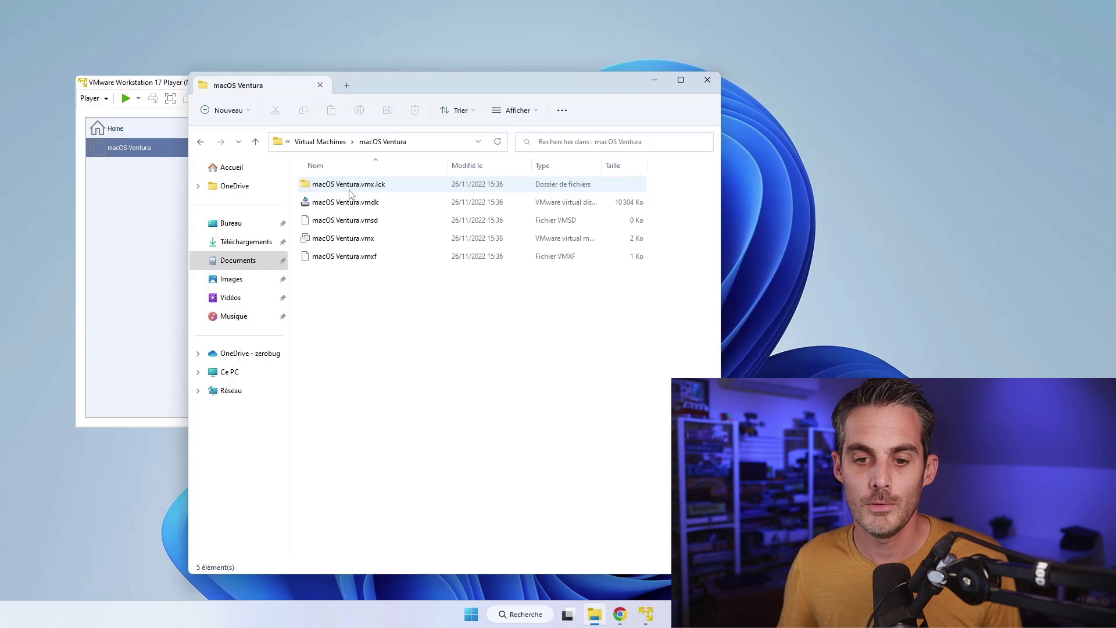
pyautogui.click(355, 244)
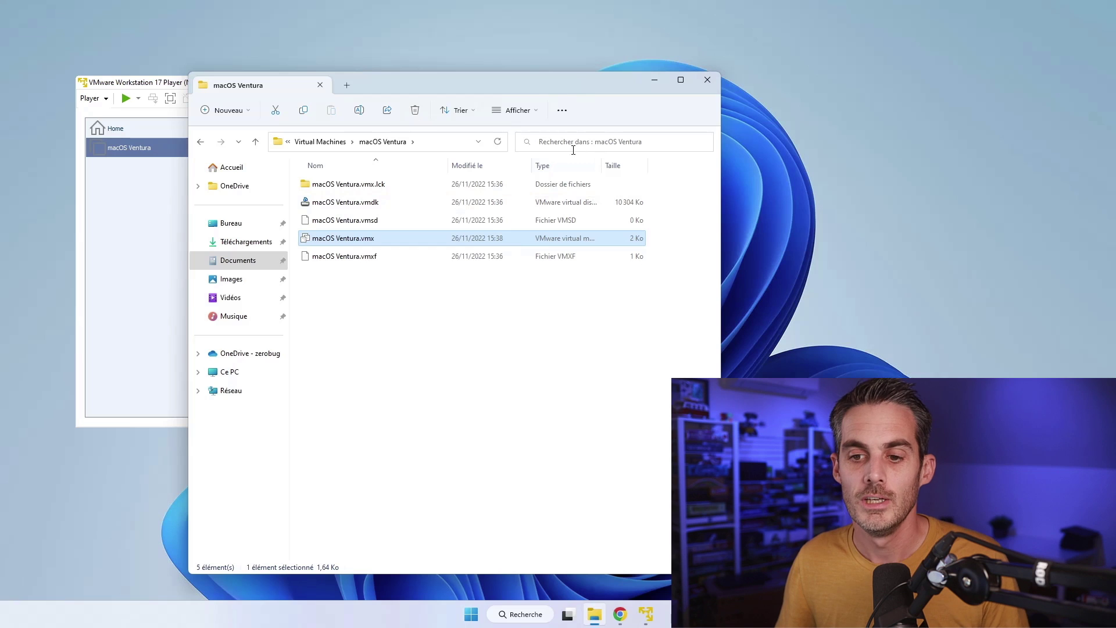
# Step: Untick 'Masquer les extensions' in Folder Options so file extensions show, and apply
pyautogui.click(562, 111)
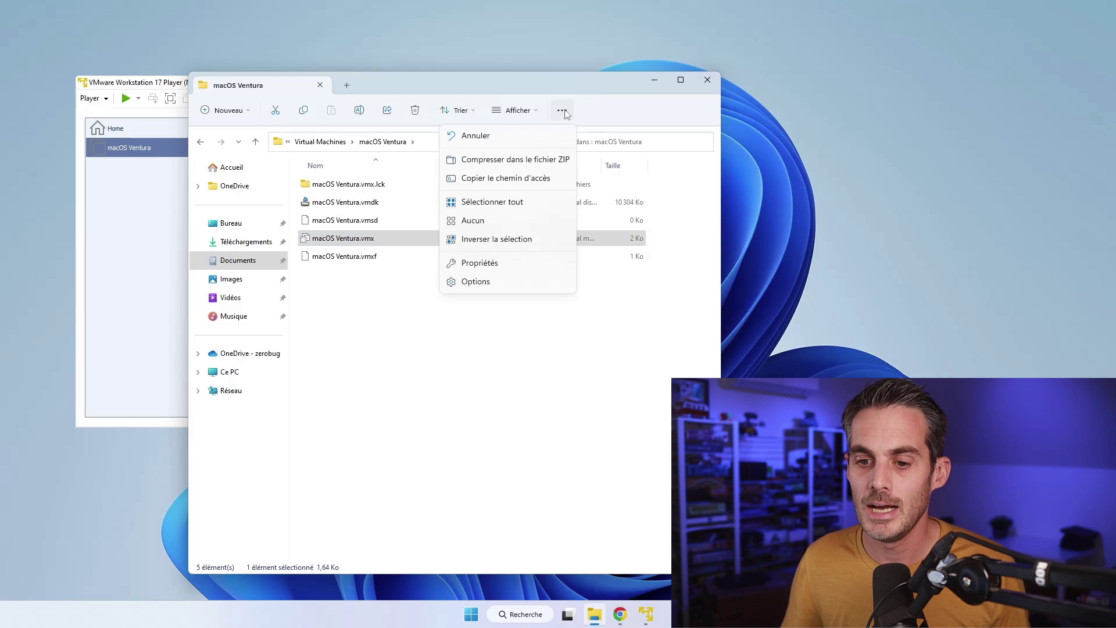
pyautogui.click(506, 281)
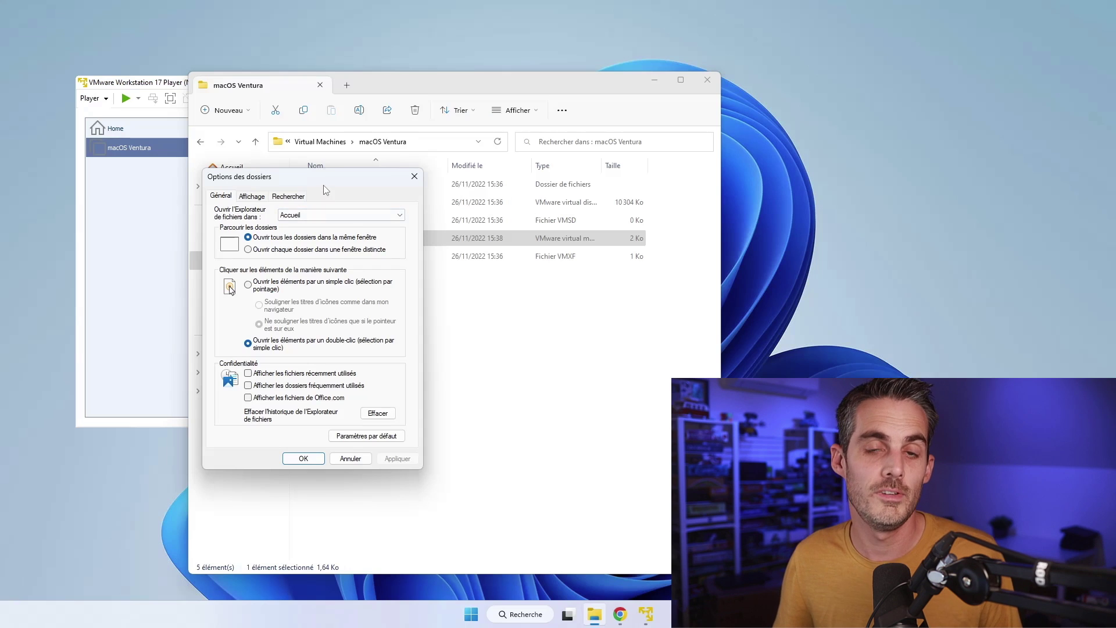
pyautogui.click(251, 198)
pyautogui.scroll(-3, 405, 300)
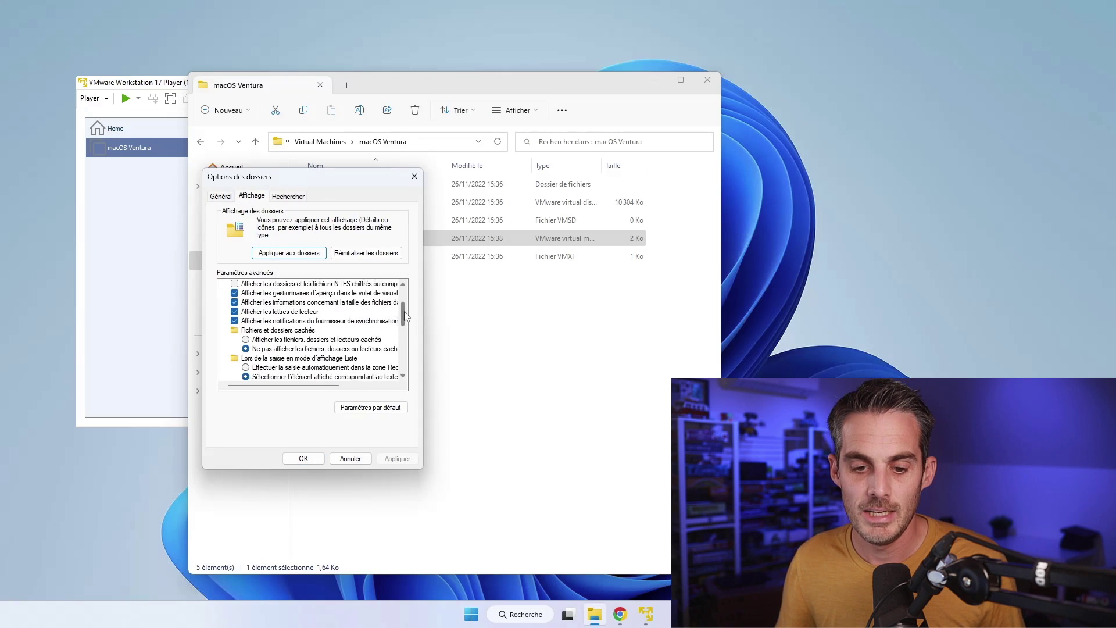
pyautogui.click(312, 350)
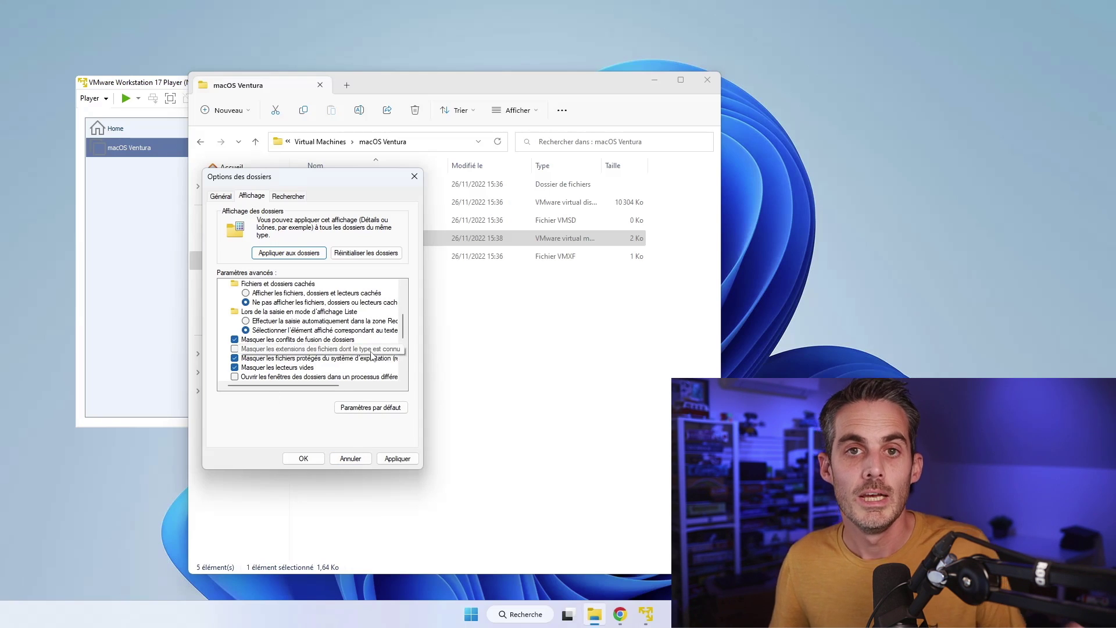
pyautogui.click(397, 459)
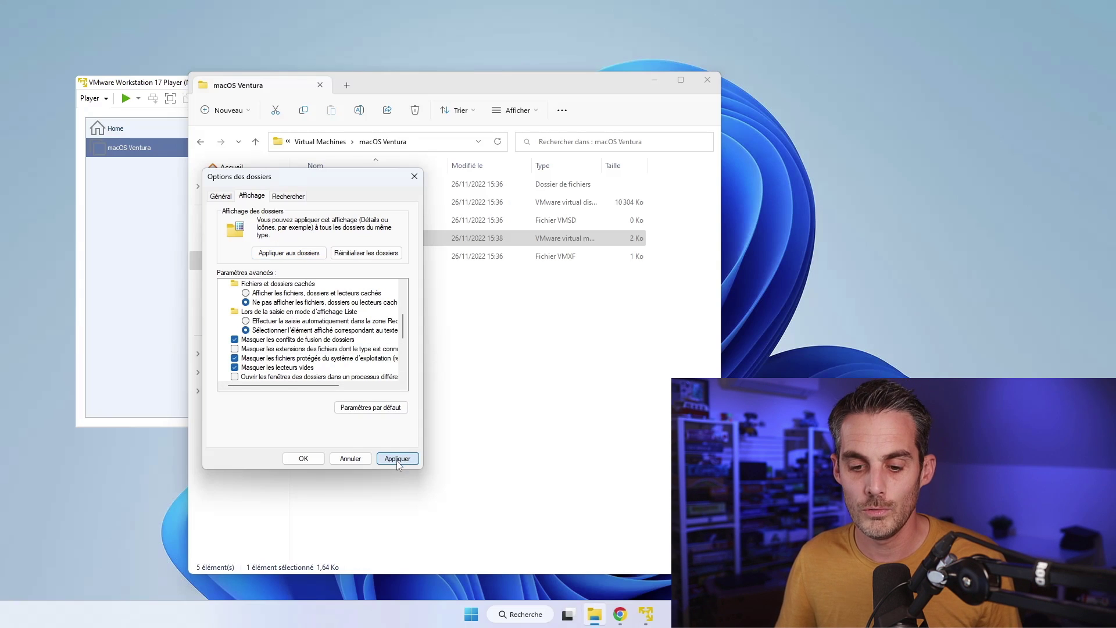
pyautogui.click(314, 459)
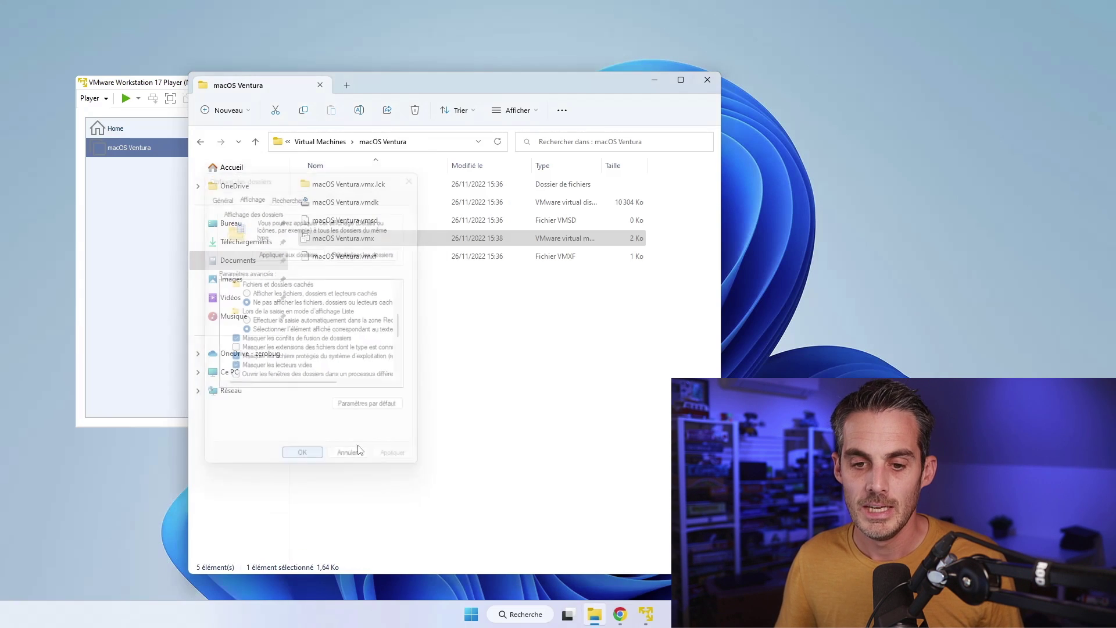
# Step: Open macOS Ventura.vmx with Edit with Notepad++, then browse Explorer to Téléchargements
pyautogui.rightClick(365, 242)
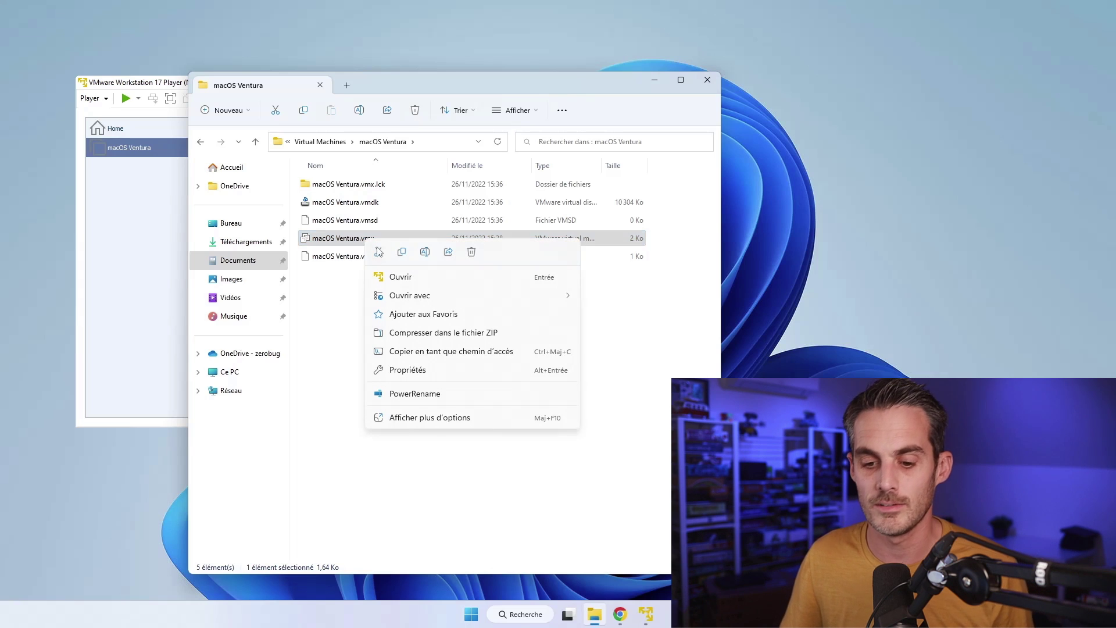
pyautogui.click(430, 417)
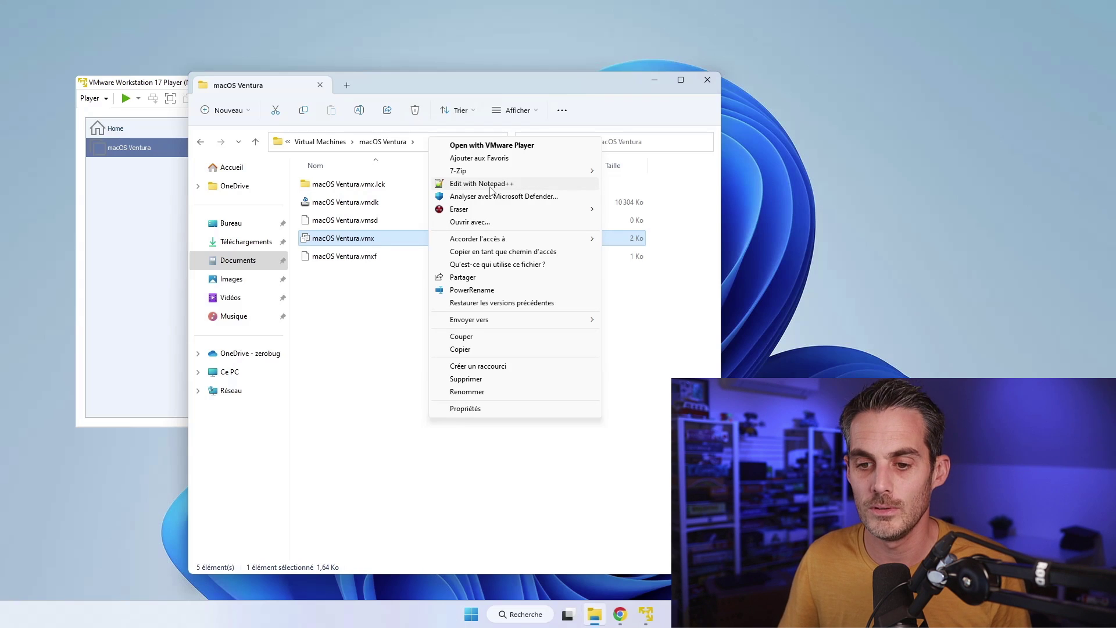
pyautogui.click(489, 185)
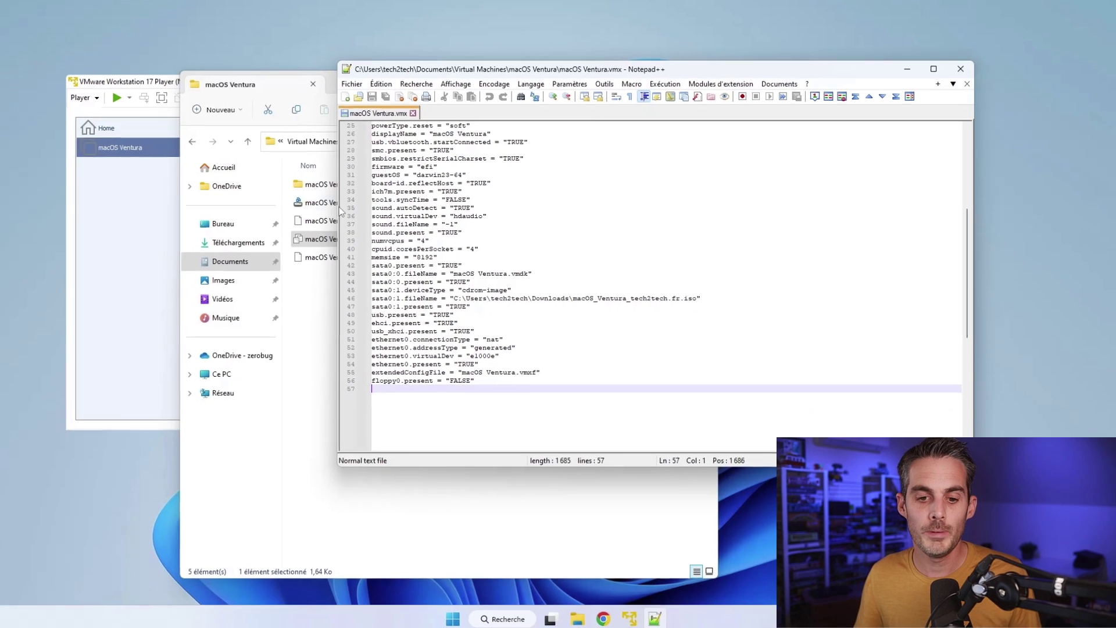
pyautogui.click(251, 247)
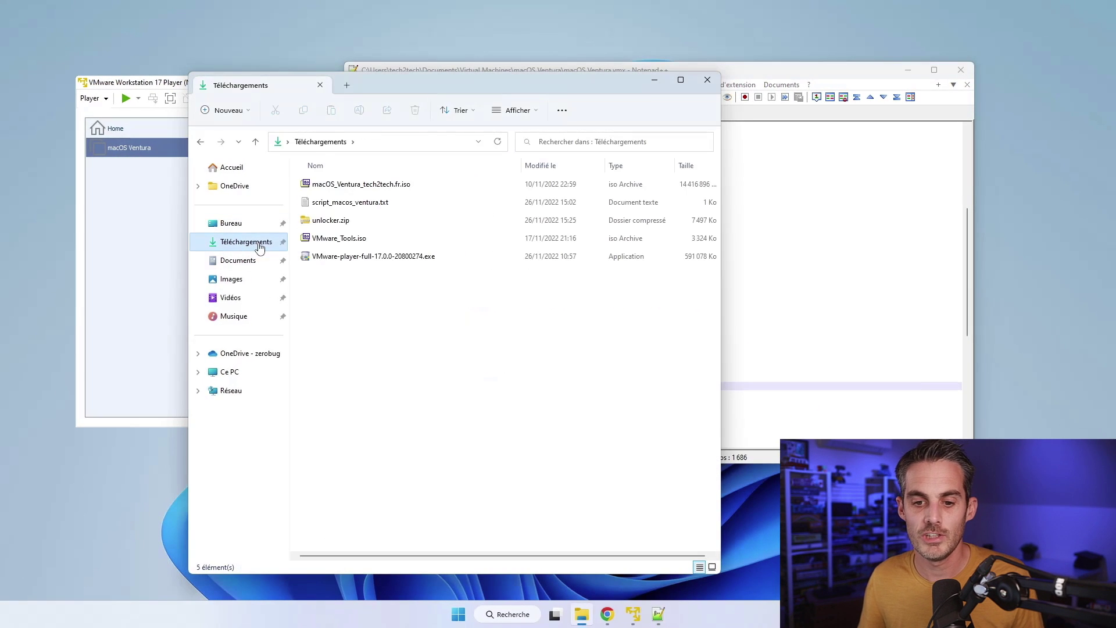
# Step: Copy the four Intel CPU lines from script_macos_ventura.txt and return to the vmx file
pyautogui.click(347, 205)
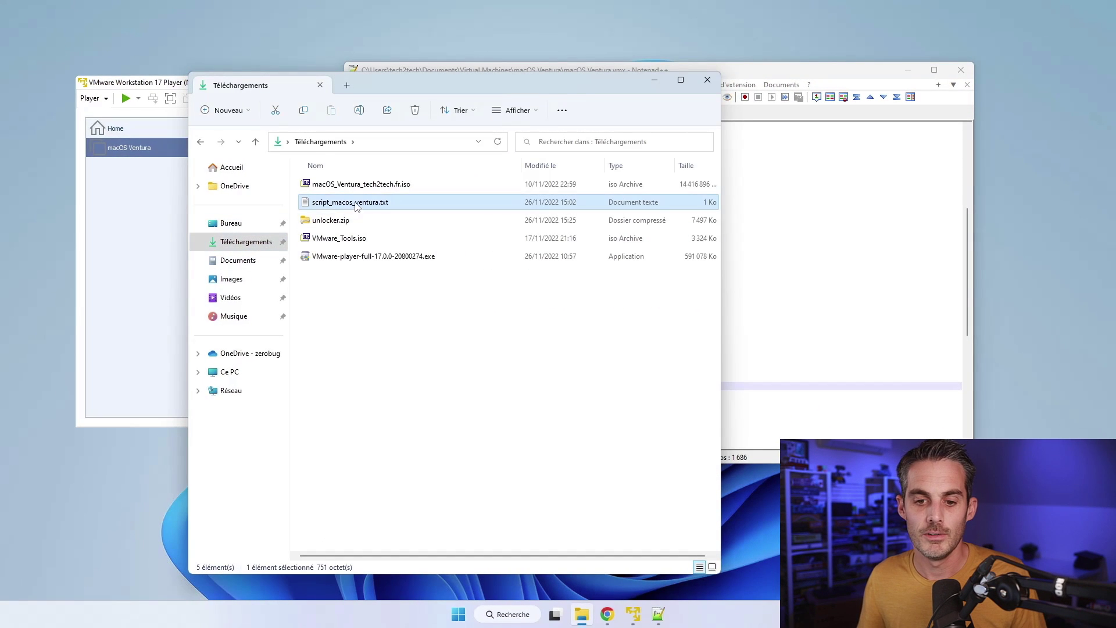
pyautogui.doubleClick(334, 205)
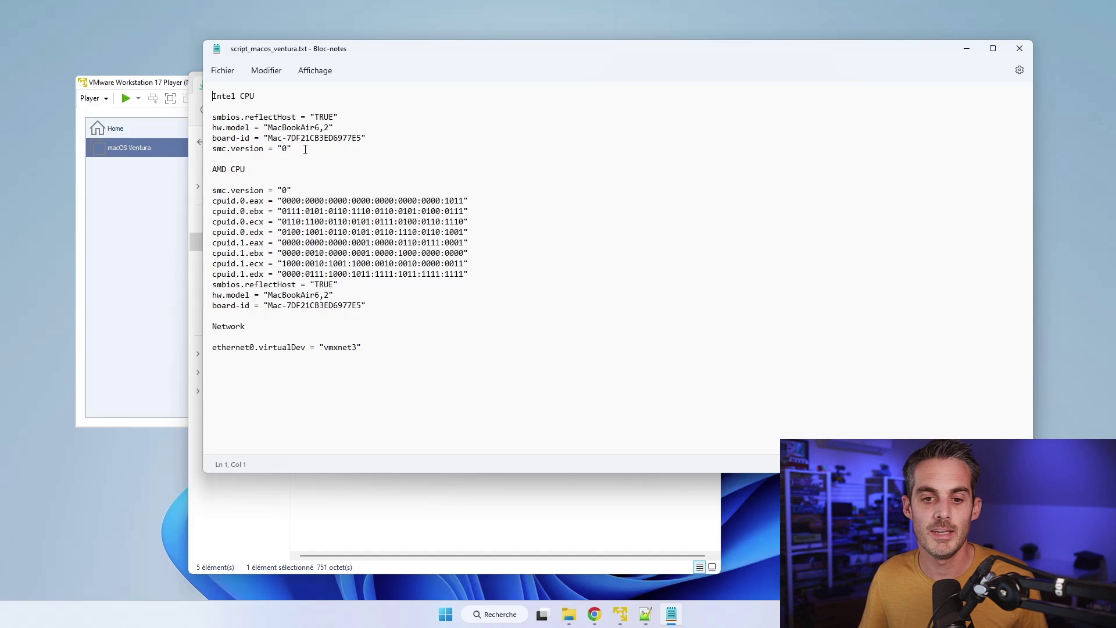
pyautogui.moveTo(316, 149); pyautogui.dragTo(201, 122)
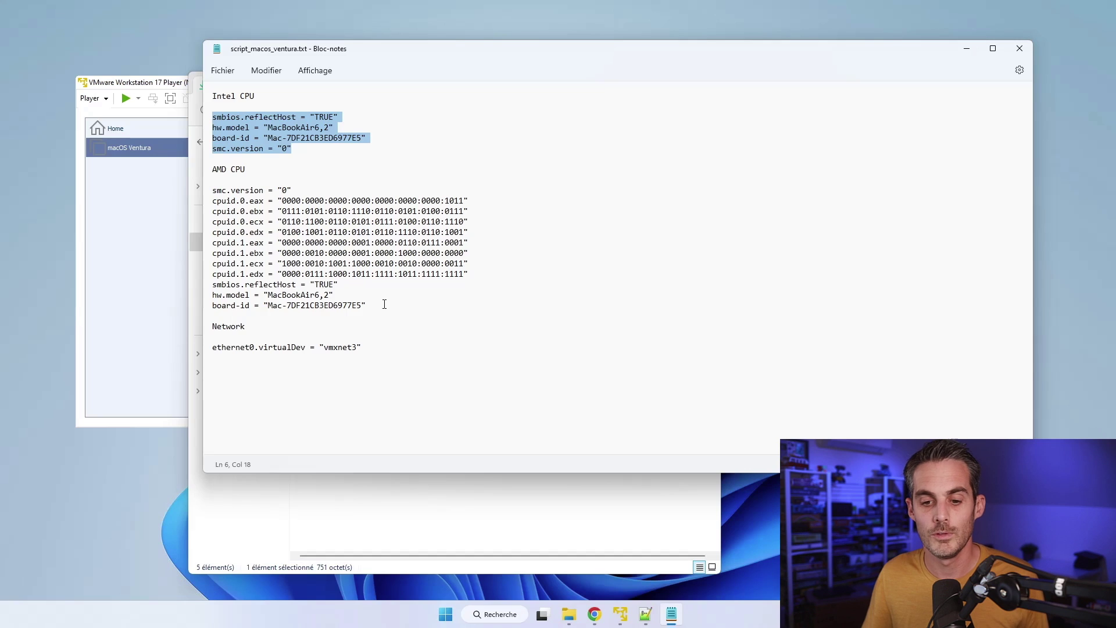
pyautogui.moveTo(368, 307); pyautogui.dragTo(186, 192)
pyautogui.moveTo(318, 150); pyautogui.dragTo(197, 119)
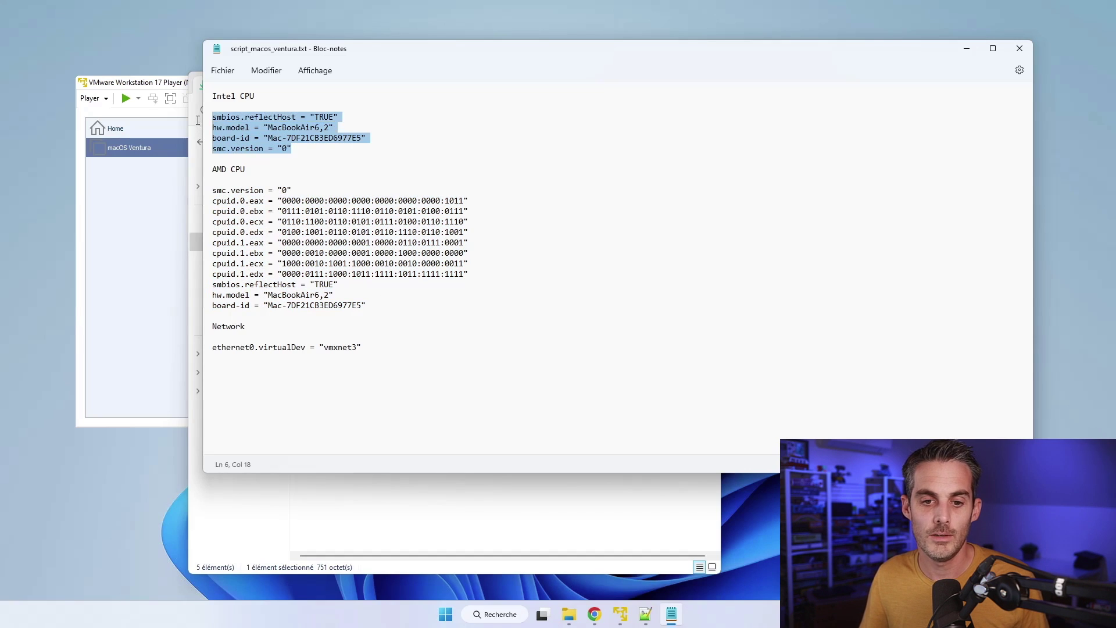
pyautogui.rightClick(246, 125)
pyautogui.click(293, 184)
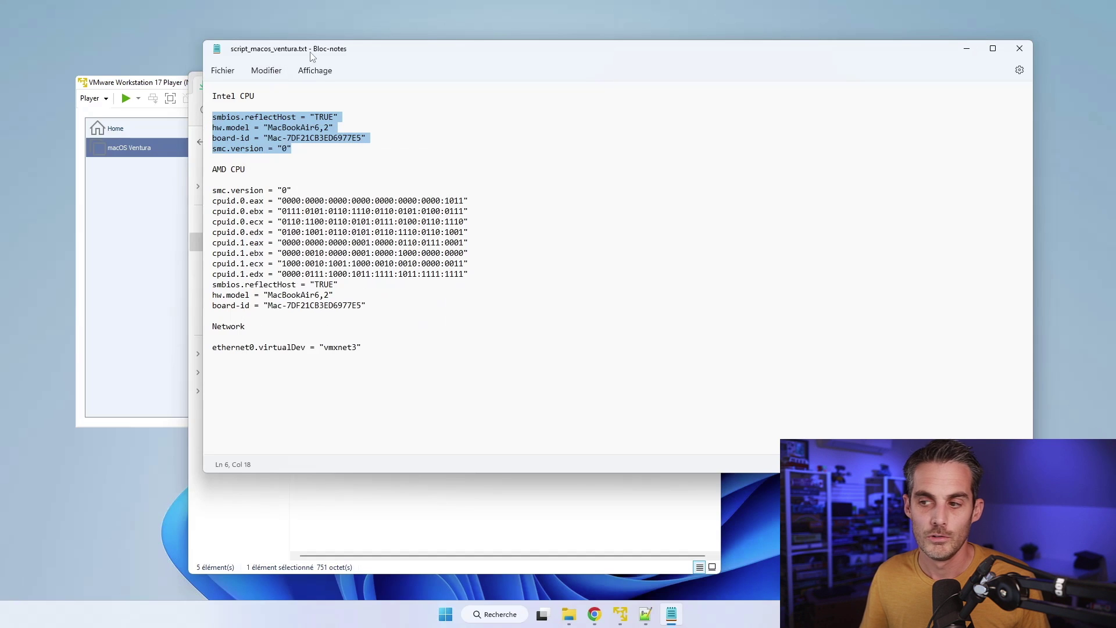
pyautogui.click(966, 49)
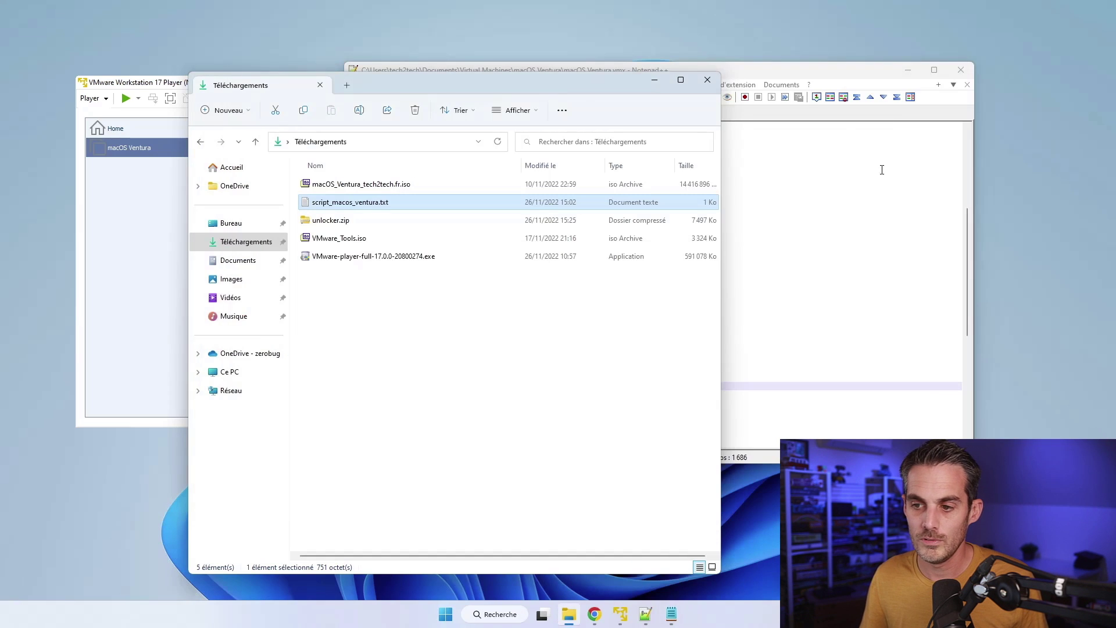
pyautogui.click(815, 88)
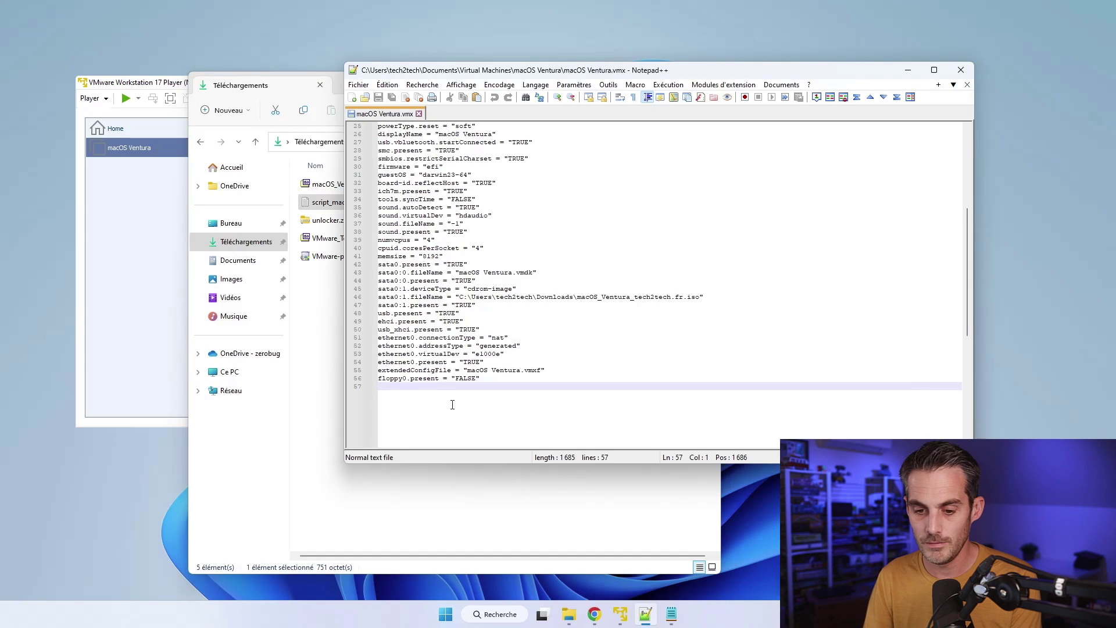
# Step: Paste the four Intel CPU lines at the end of macOS Ventura.vmx
pyautogui.hotkey('ctrl', 'v')
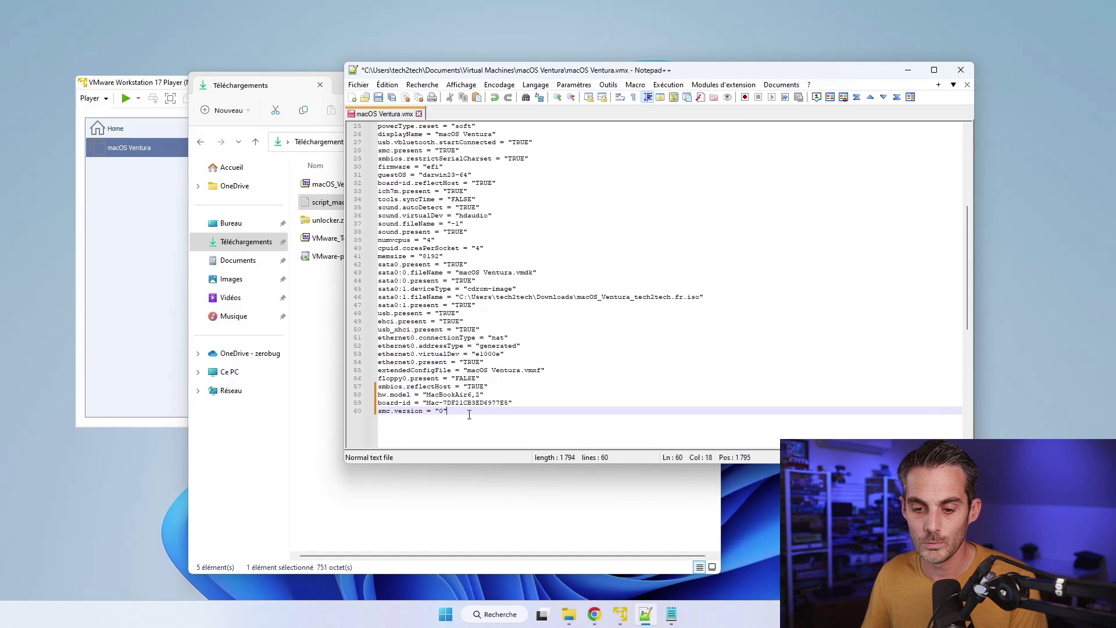
pyautogui.moveTo(460, 417); pyautogui.dragTo(368, 387)
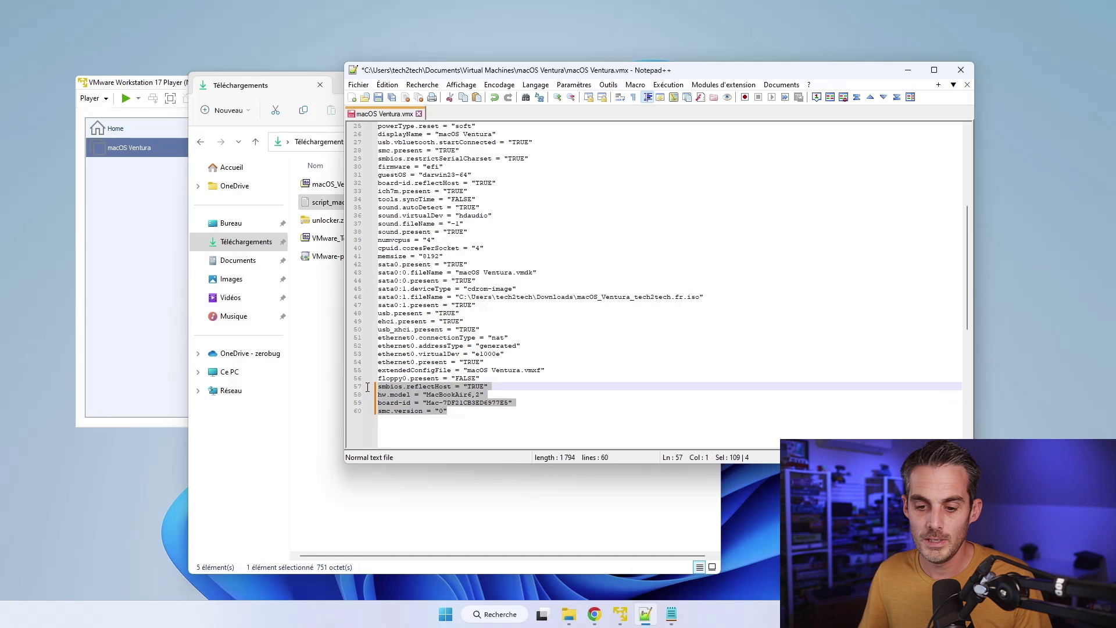
pyautogui.click(479, 417)
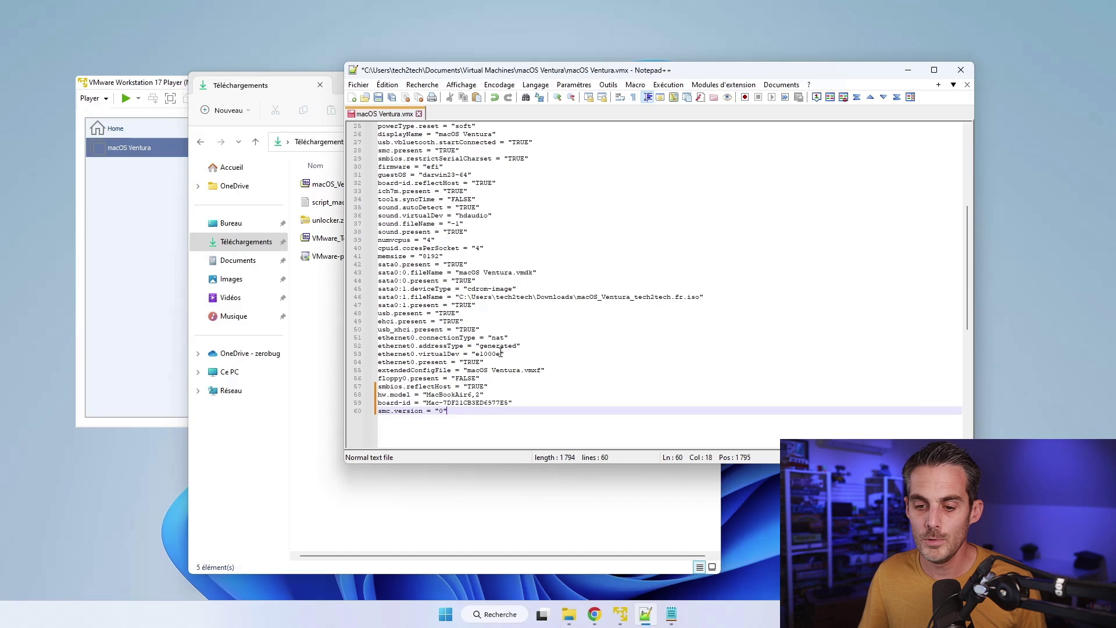
# Step: Replace the e1000e ethernet0.virtualDev line with the script's vmxnet3 line, then save and close
pyautogui.moveTo(500, 354); pyautogui.dragTo(376, 353)
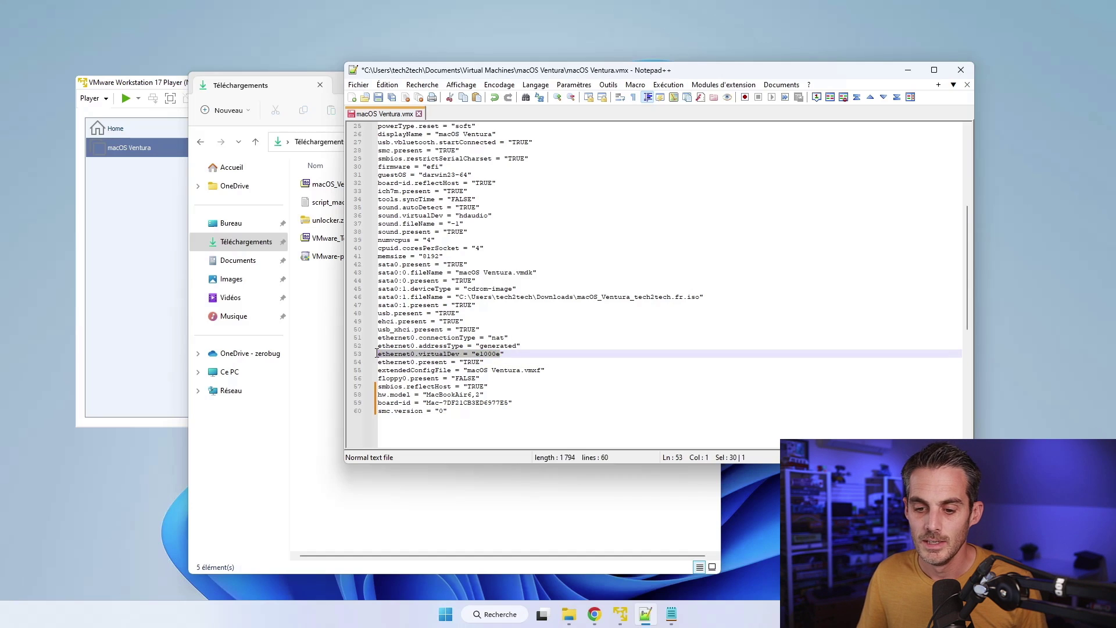
pyautogui.click(546, 371)
pyautogui.moveTo(477, 353); pyautogui.dragTo(497, 353)
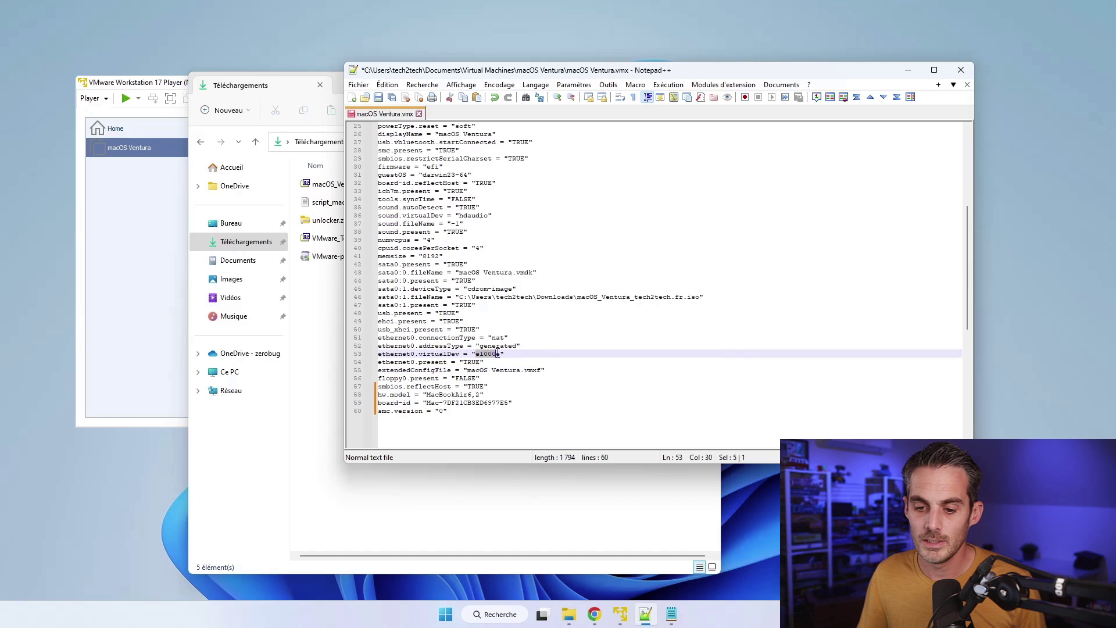
pyautogui.click(671, 613)
pyautogui.click(369, 357)
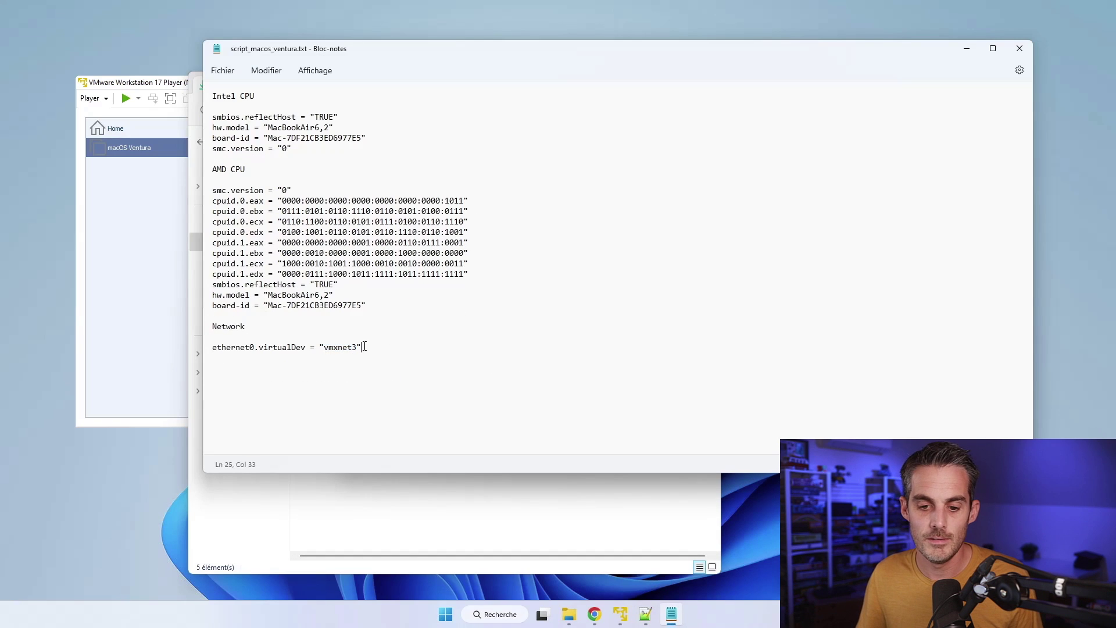
pyautogui.moveTo(364, 347); pyautogui.dragTo(205, 357)
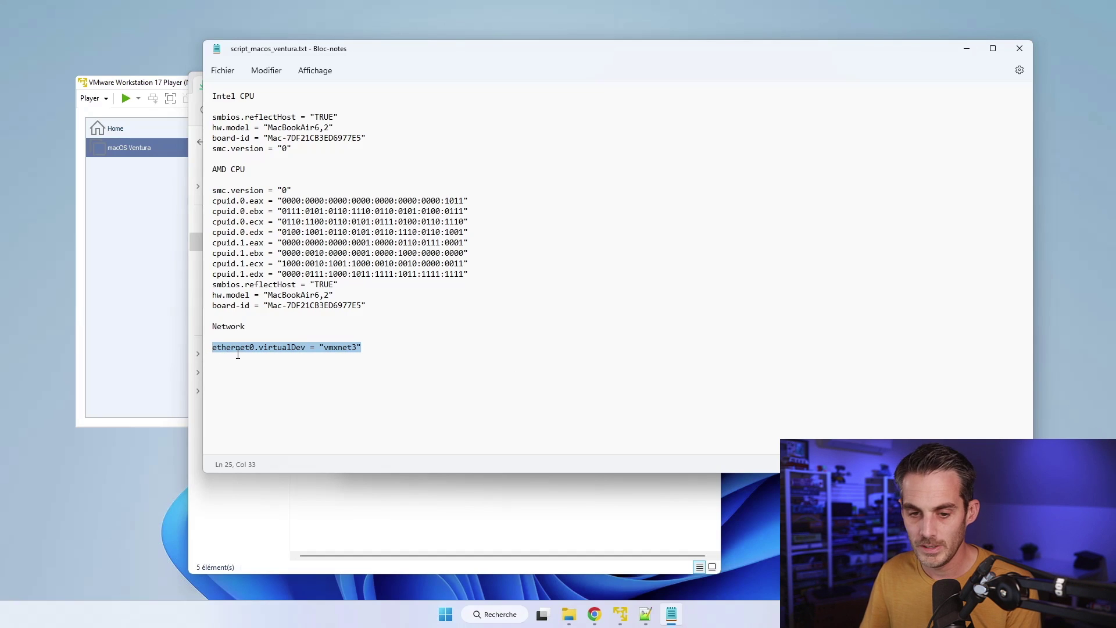
pyautogui.click(966, 48)
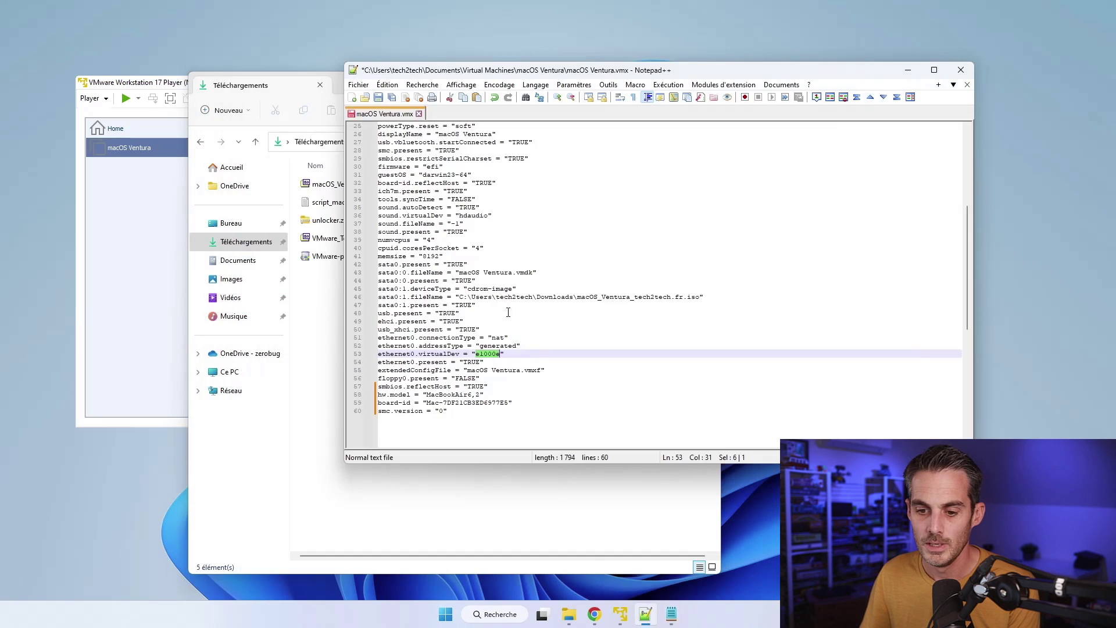
pyautogui.moveTo(515, 357); pyautogui.dragTo(381, 357)
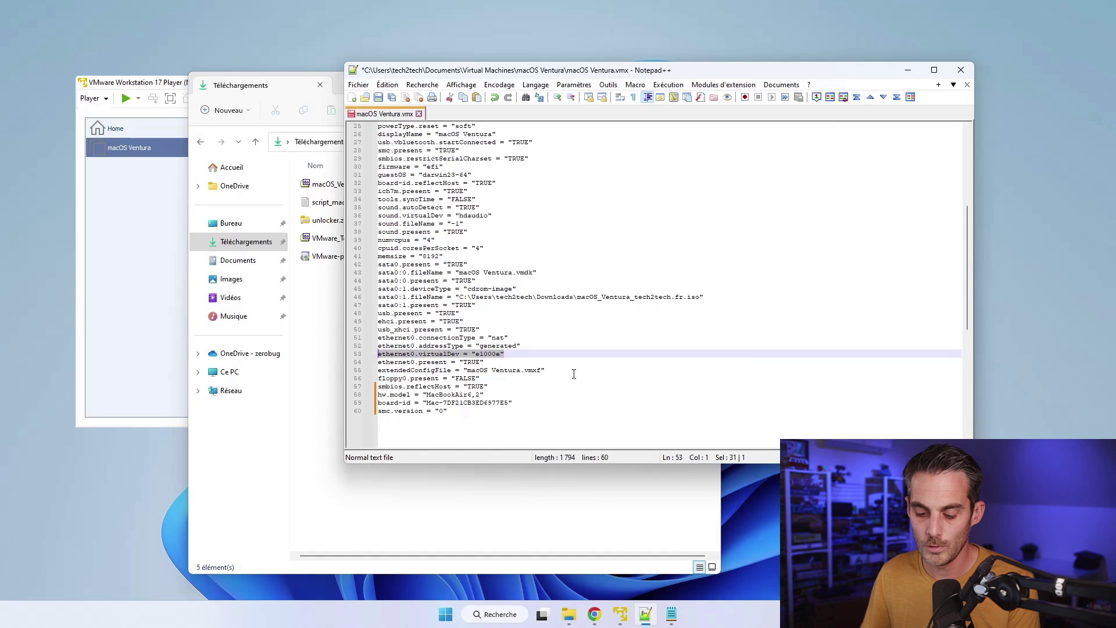
pyautogui.hotkey('ctrl', 'v')
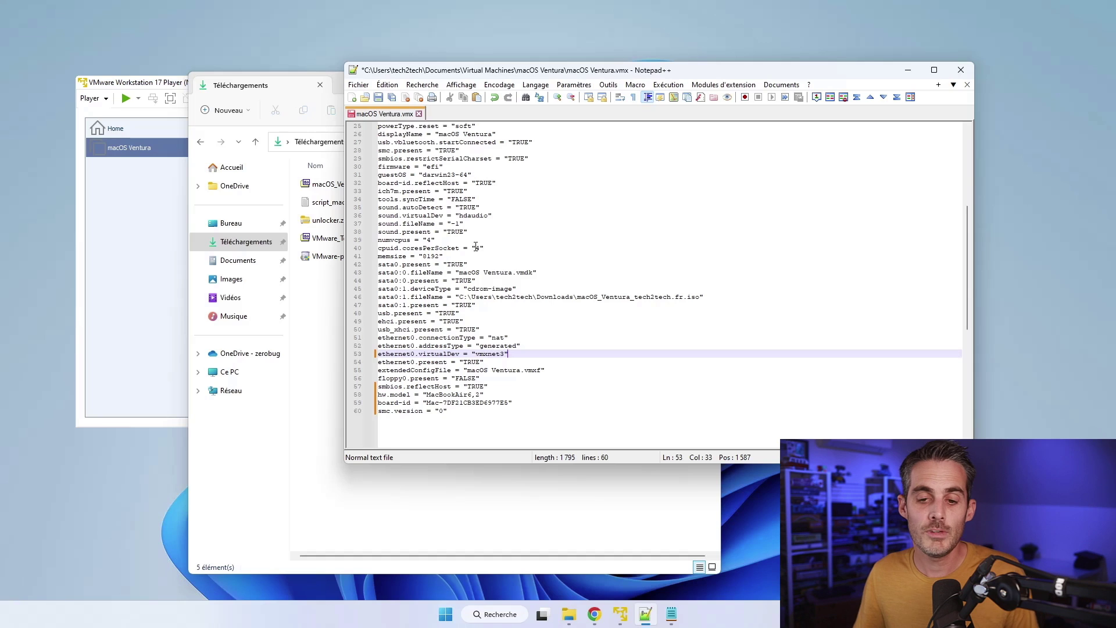
pyautogui.click(379, 97)
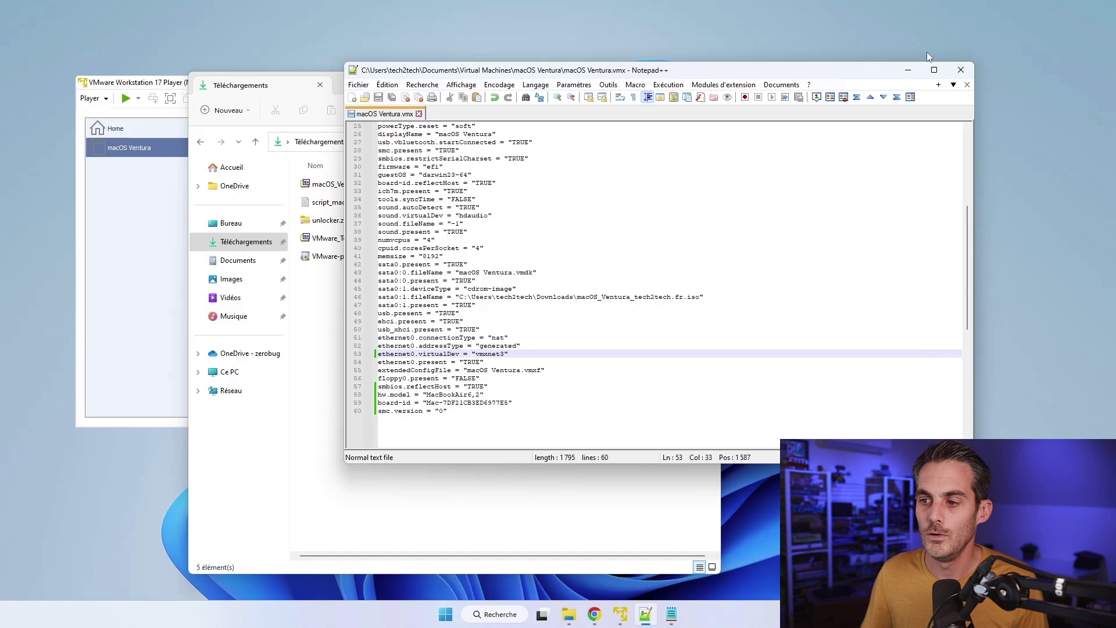
pyautogui.click(961, 70)
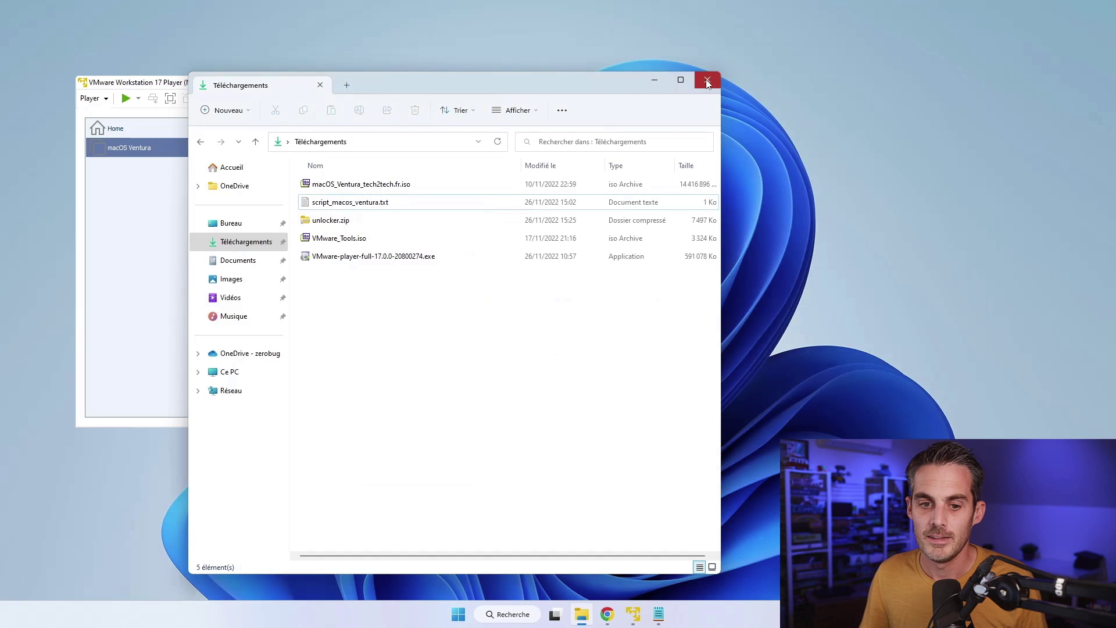
# Step: Close the Téléchargements window and power on the macOS Ventura VM, focusing its window as it boots
pyautogui.click(706, 80)
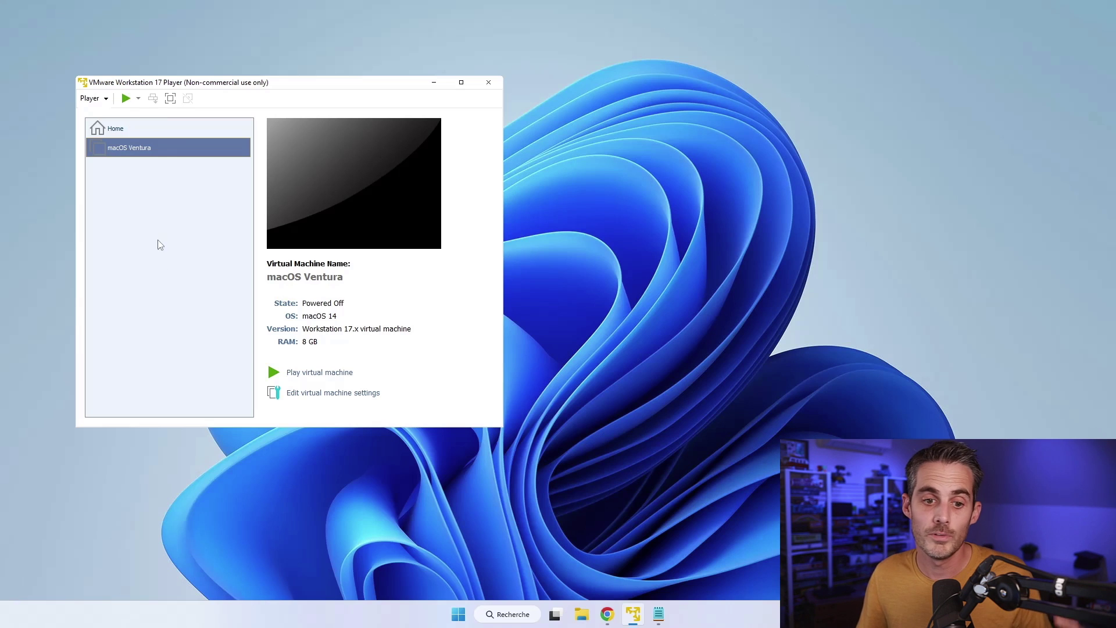
pyautogui.click(126, 98)
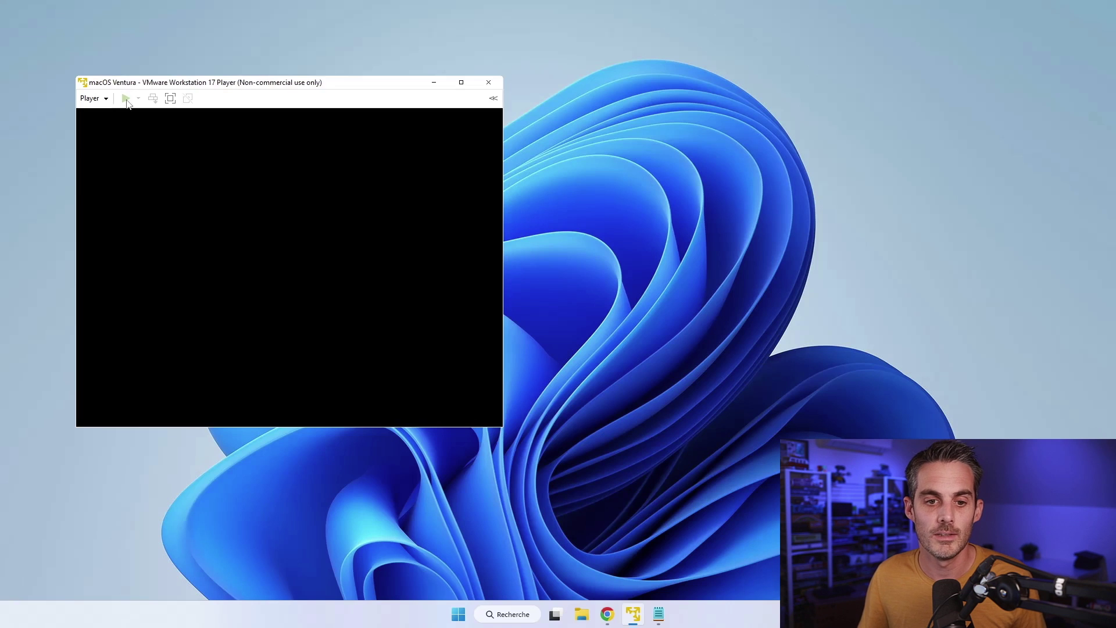
pyautogui.click(271, 197)
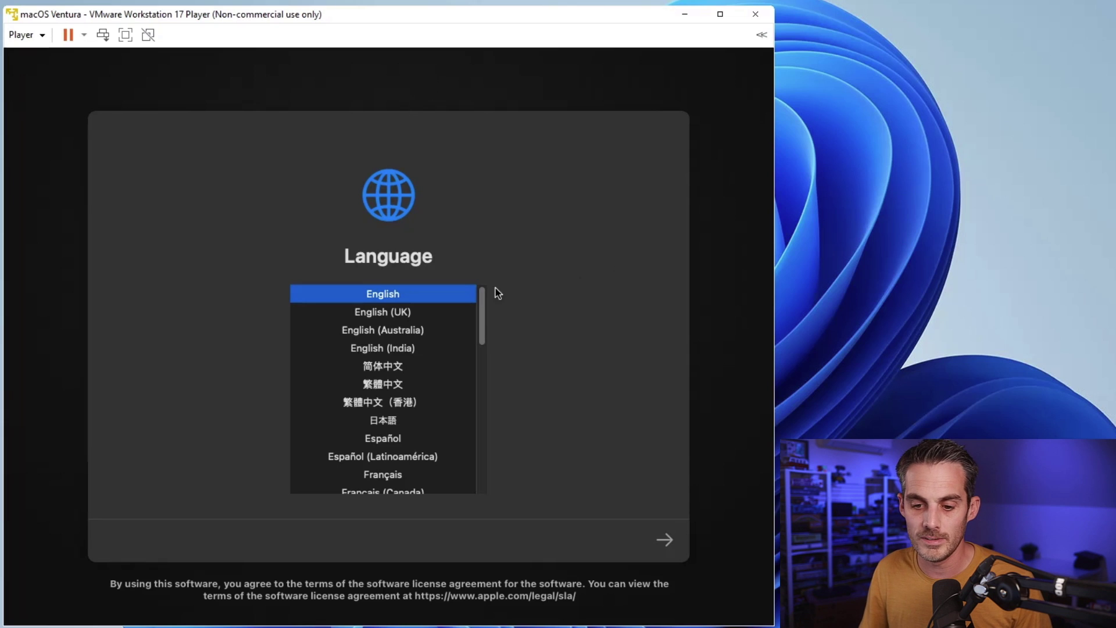
# Step: Choose Français as the macOS installer language and continue
pyautogui.scroll(-4, 477, 349)
pyautogui.click(421, 371)
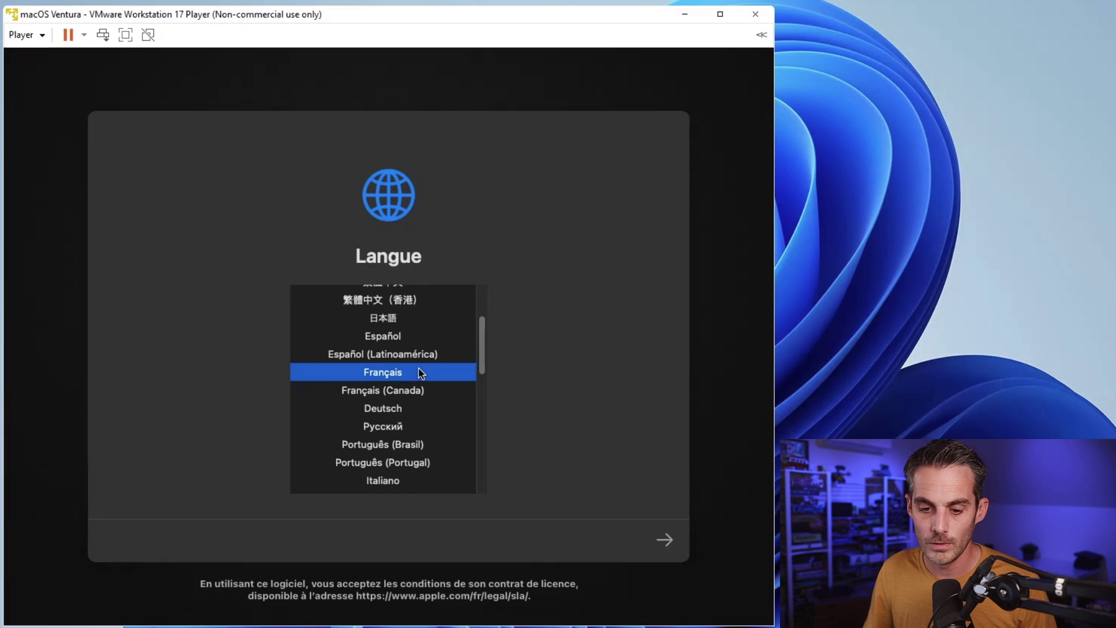
pyautogui.click(662, 542)
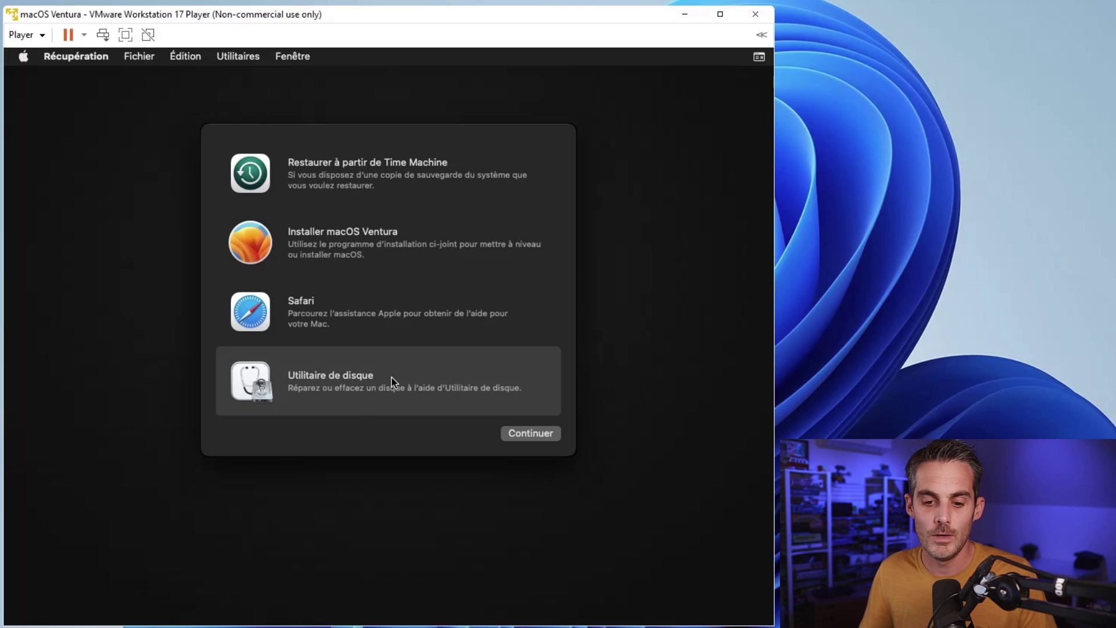
# Step: In Disk Utility, erase the VMware Virtual SATA drive as volume 'macOS Ventura', then close Disk Utility
pyautogui.press('Return')
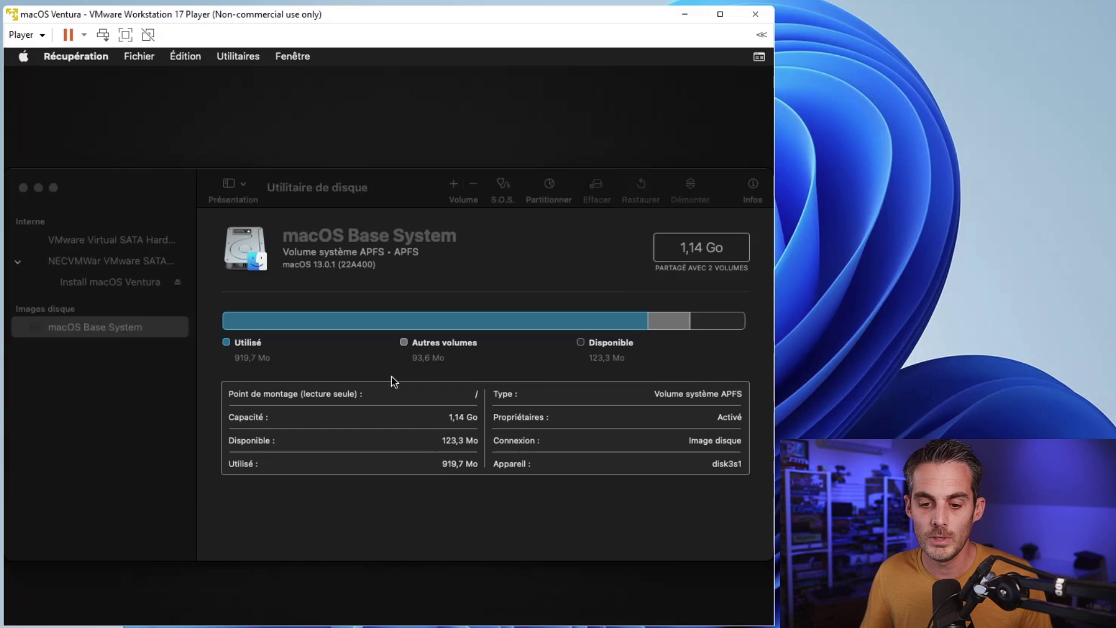
pyautogui.click(143, 250)
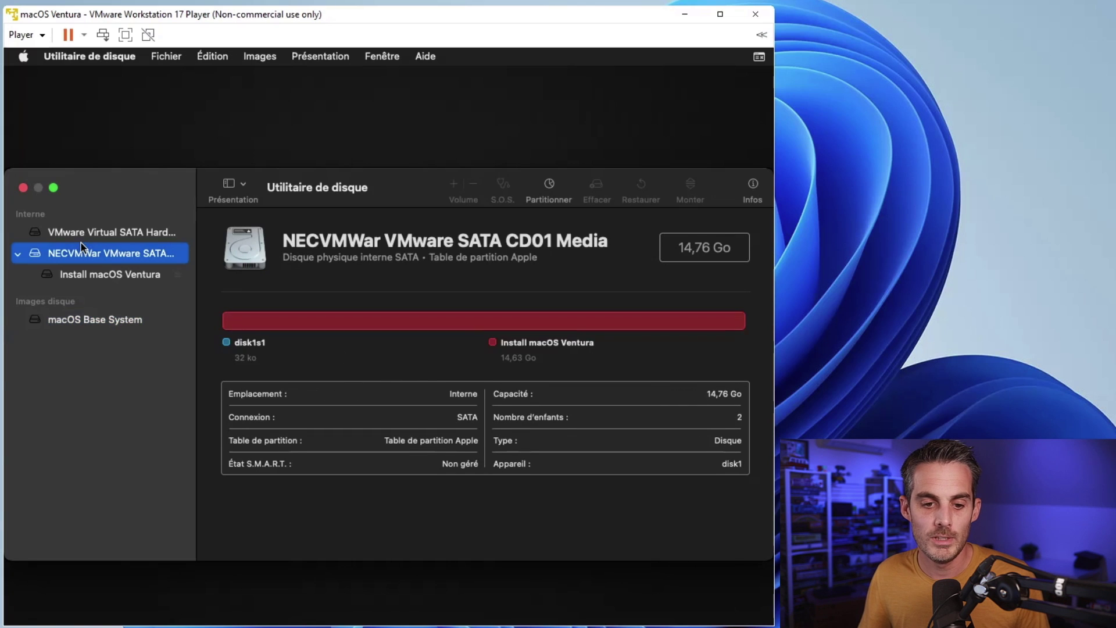
pyautogui.click(87, 232)
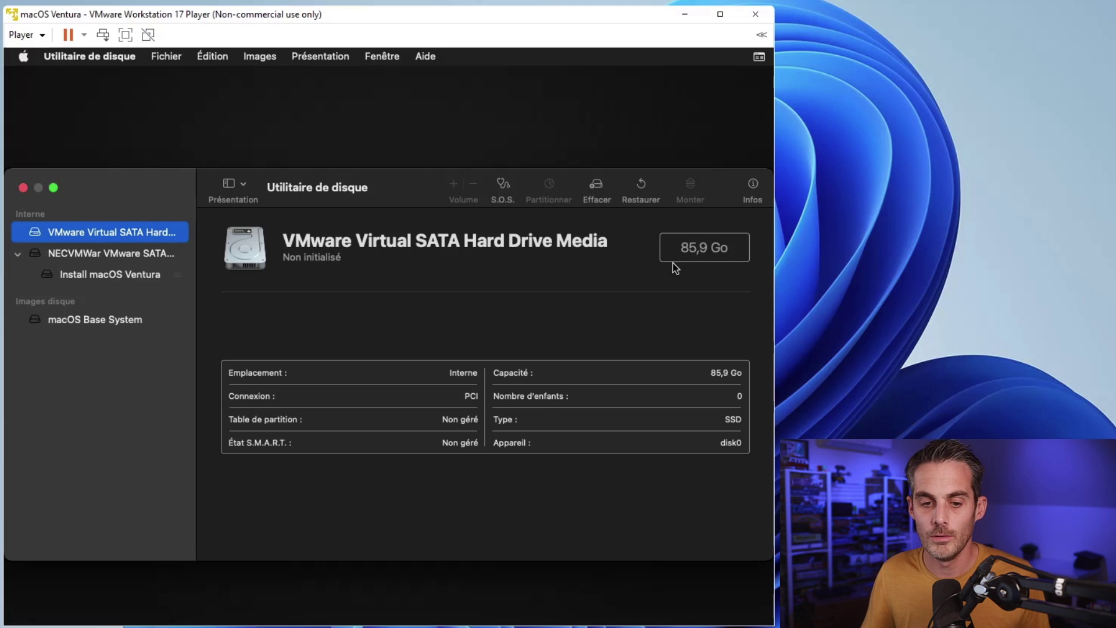
pyautogui.click(597, 187)
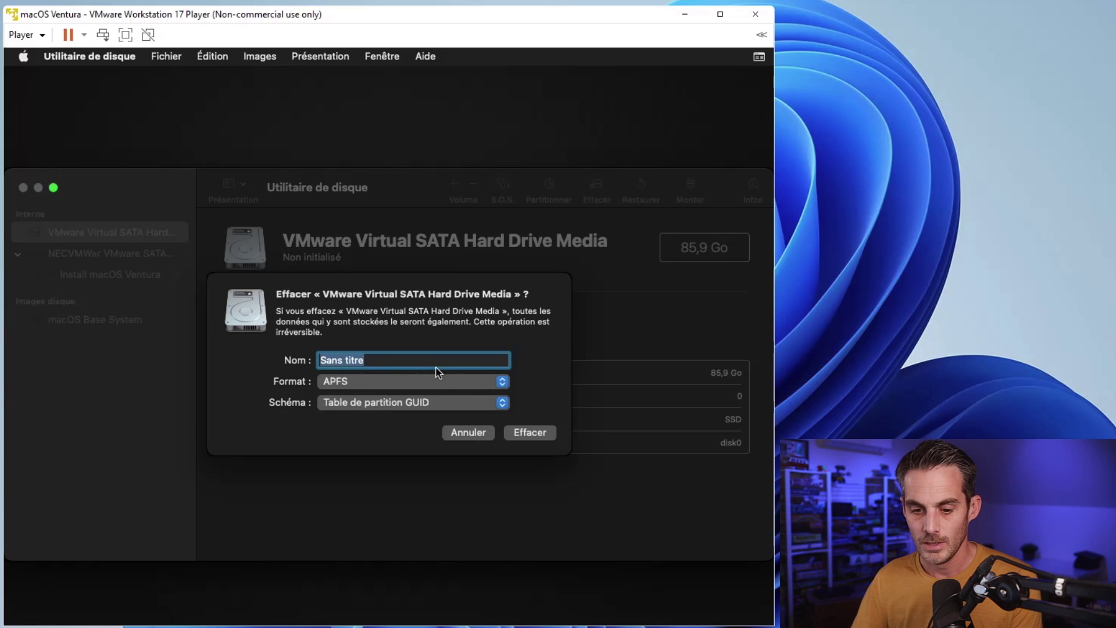
pyautogui.click(420, 360)
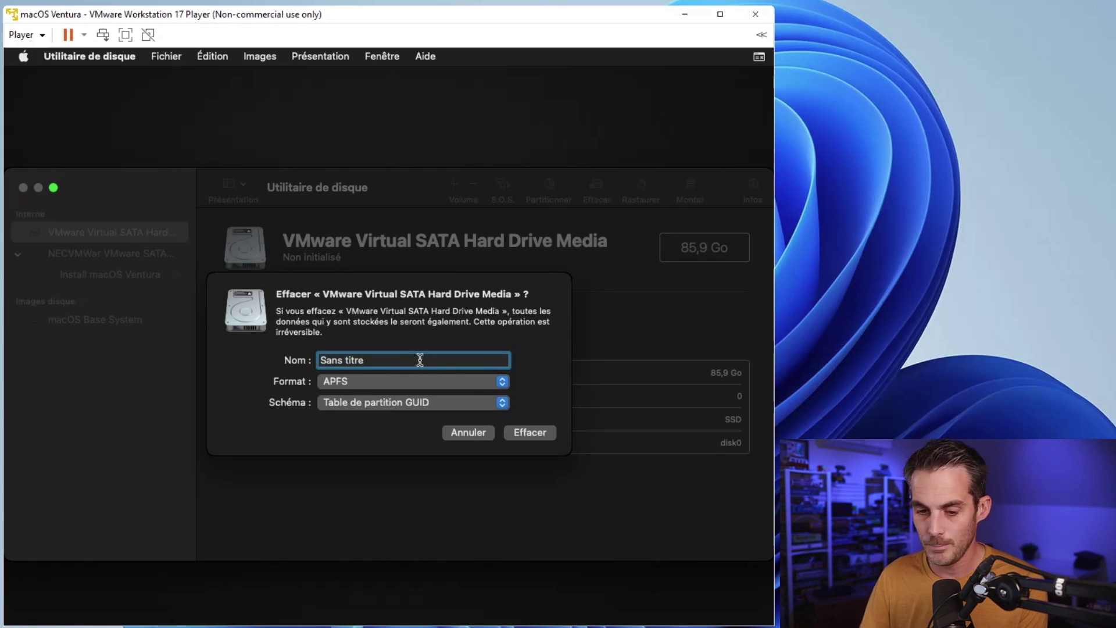
pyautogui.press('super+a')
pyautogui.press('BackSpace')
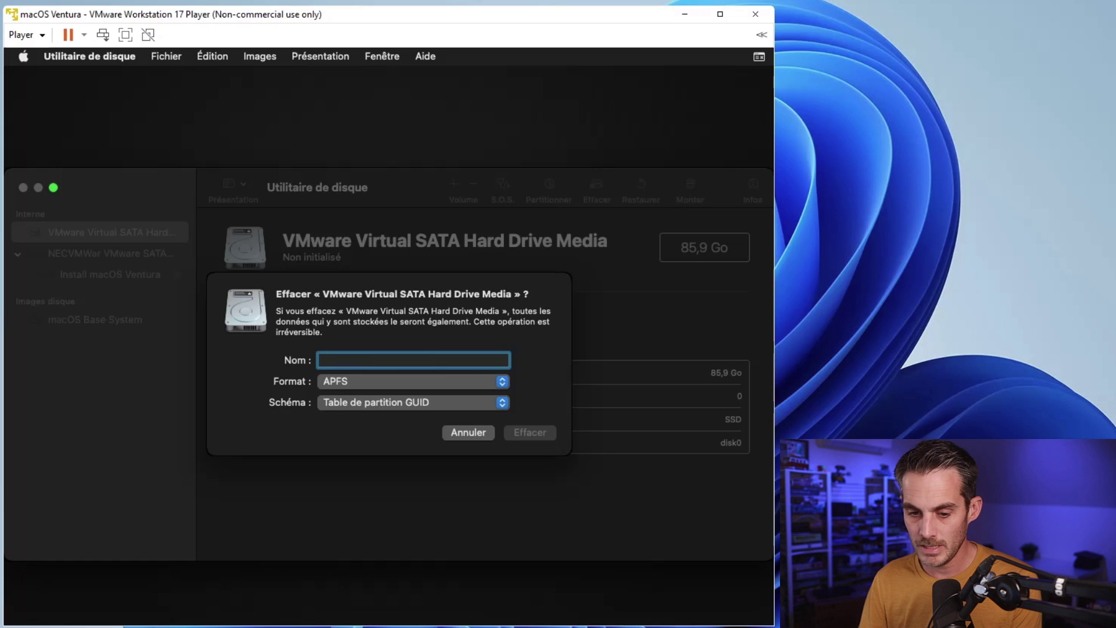
pyautogui.write('mac')
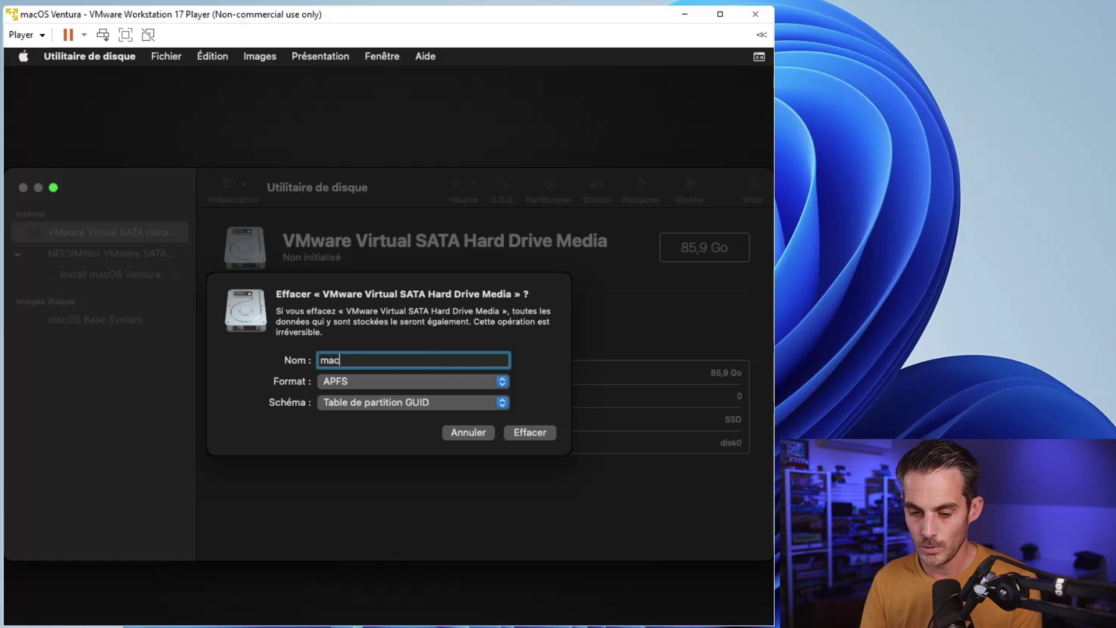
pyautogui.write('OS Bentura')
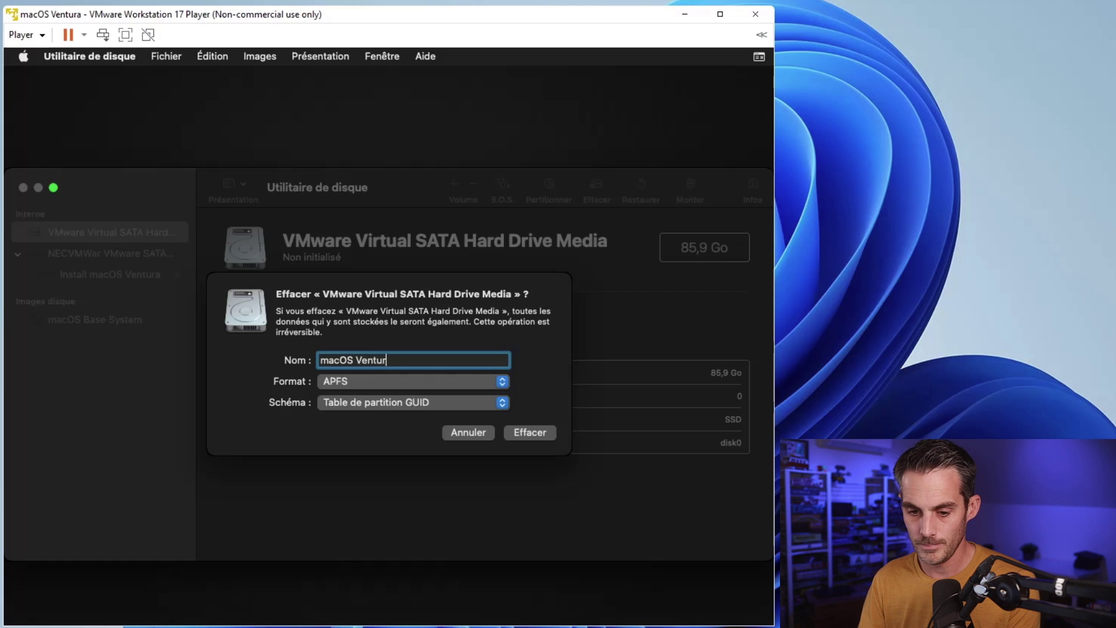
pyautogui.click(530, 433)
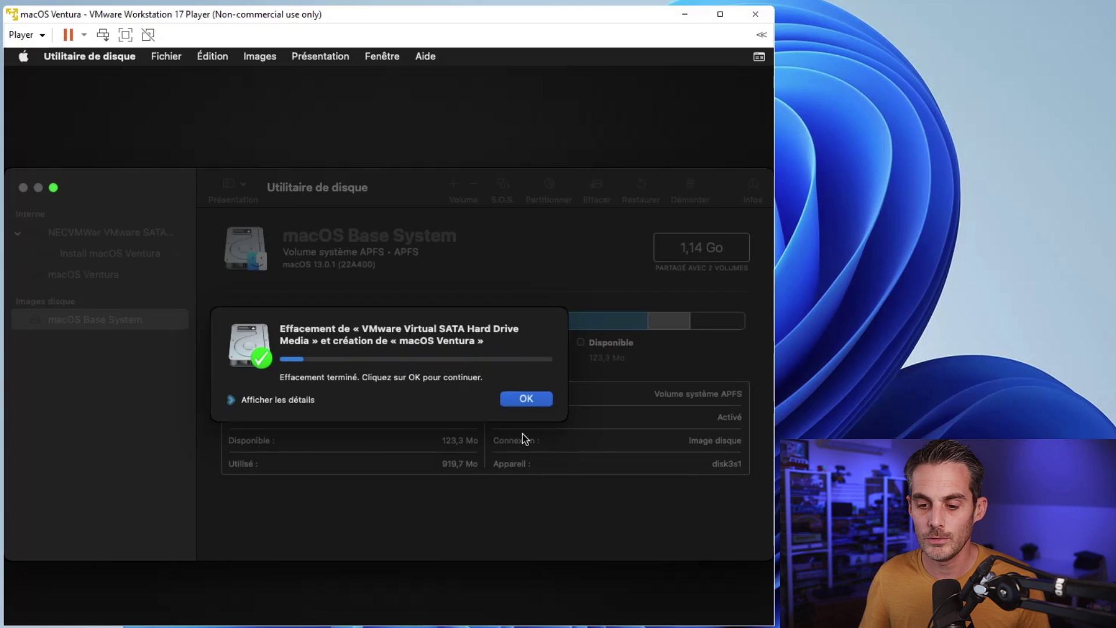
pyautogui.click(517, 398)
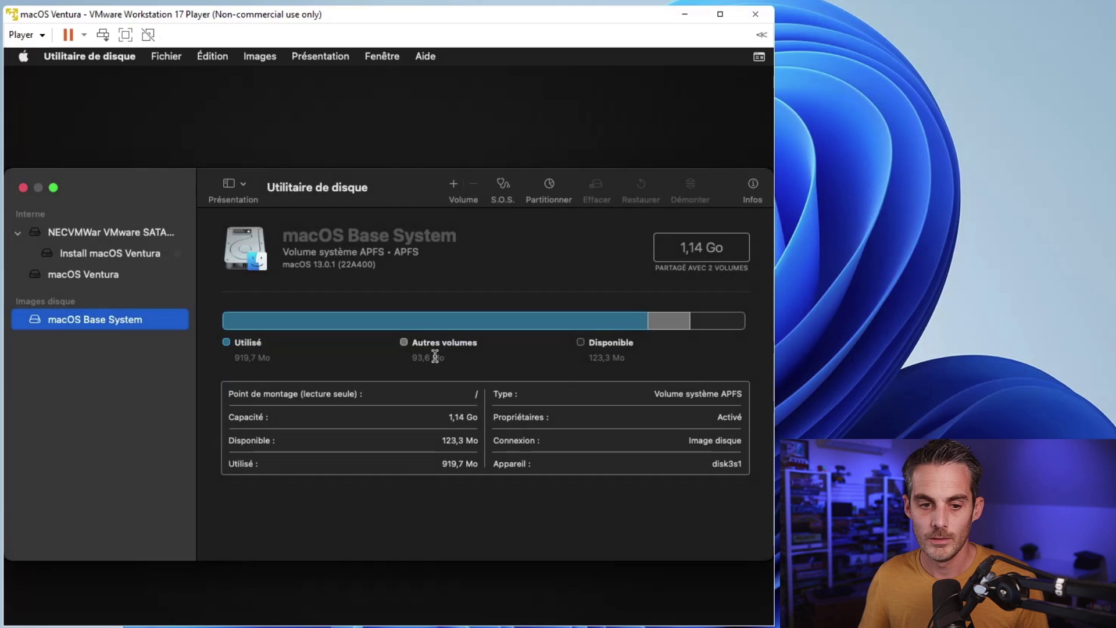
pyautogui.click(23, 187)
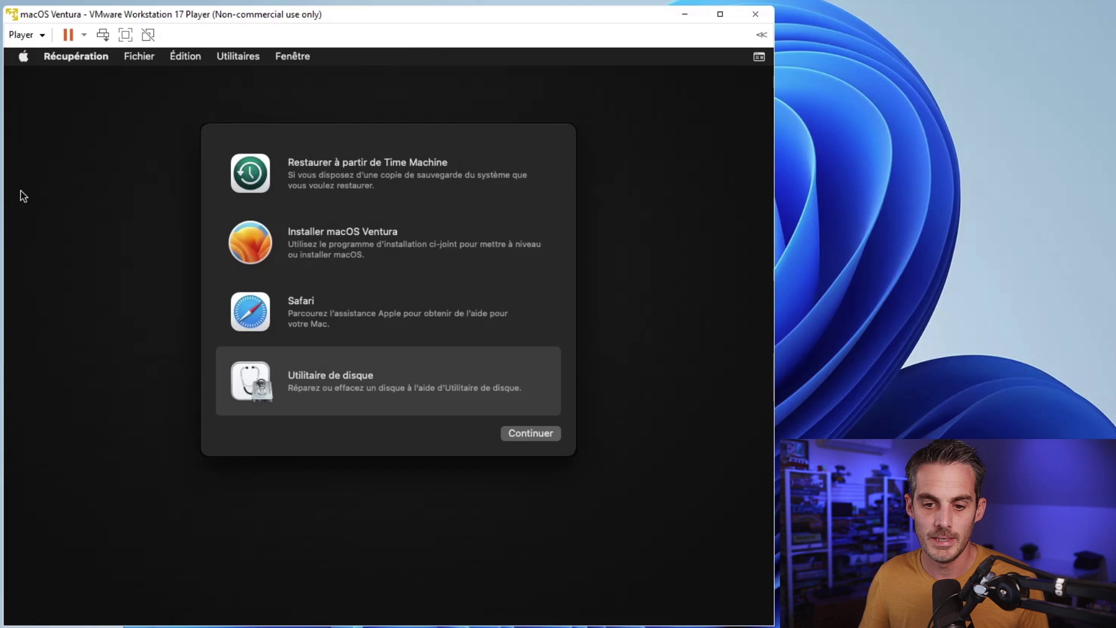
# Step: Launch the macOS Ventura installer, accept the licence, and install onto the macOS Ventura disk
pyautogui.click(342, 245)
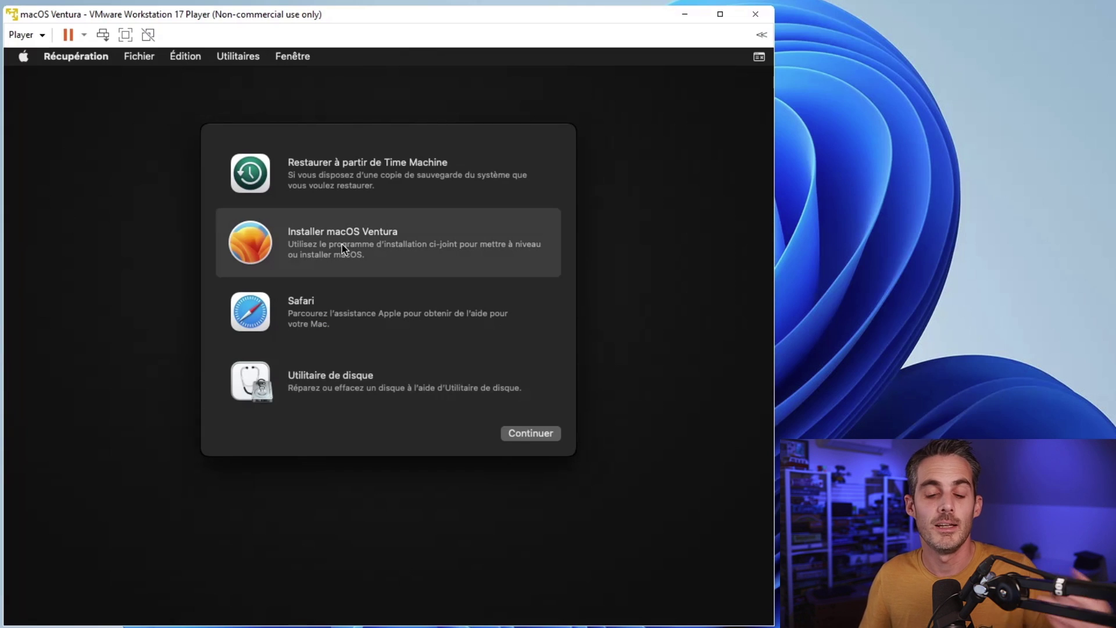
pyautogui.doubleClick(385, 236)
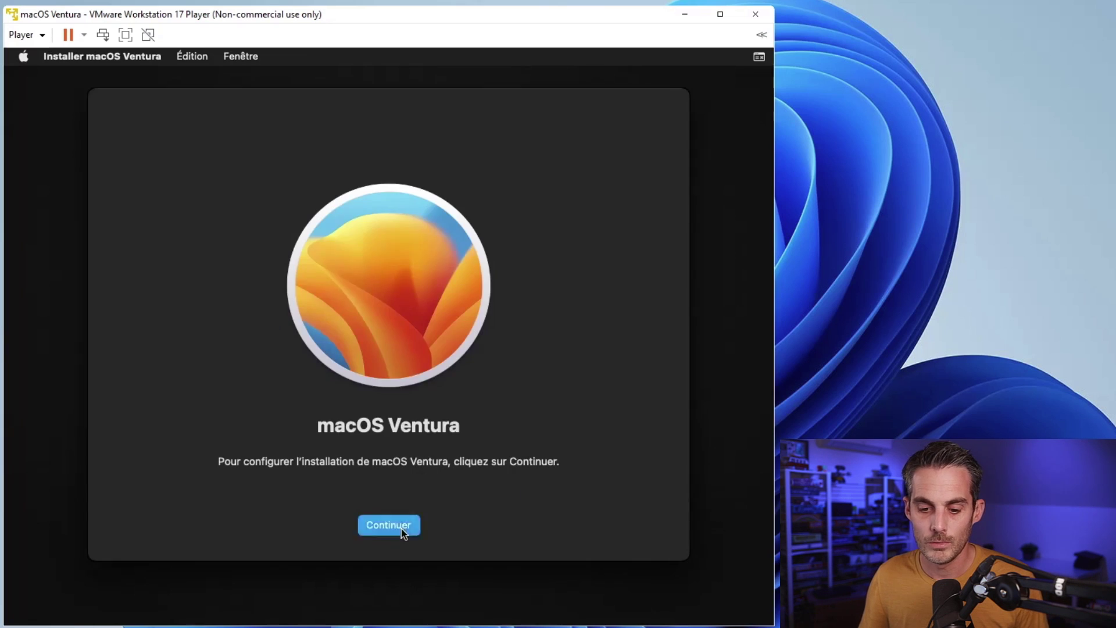
pyautogui.click(401, 529)
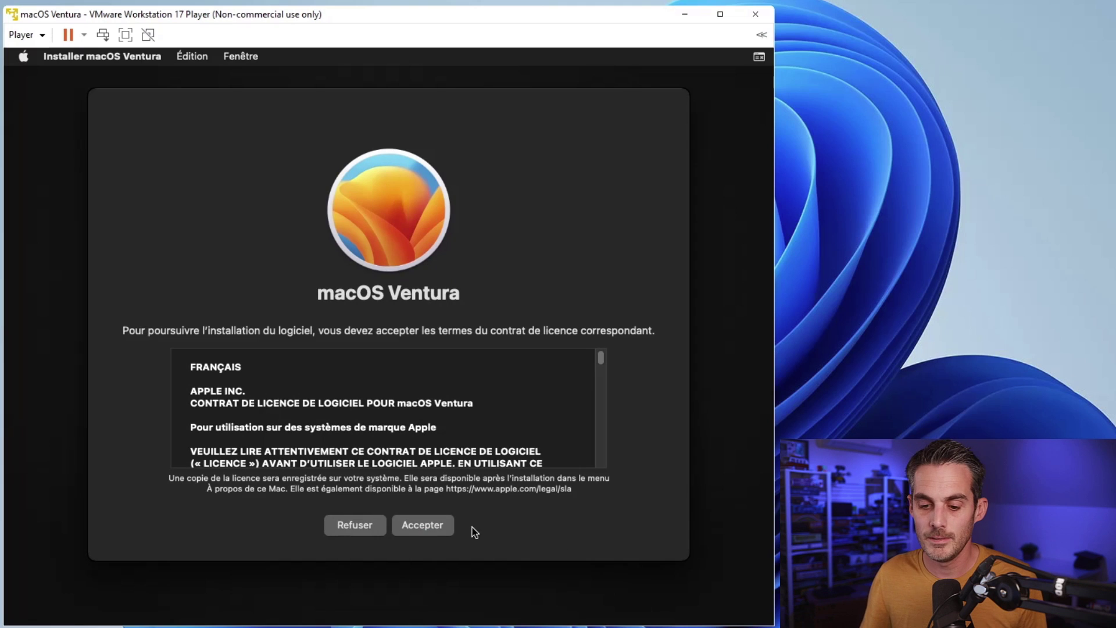
pyautogui.click(448, 524)
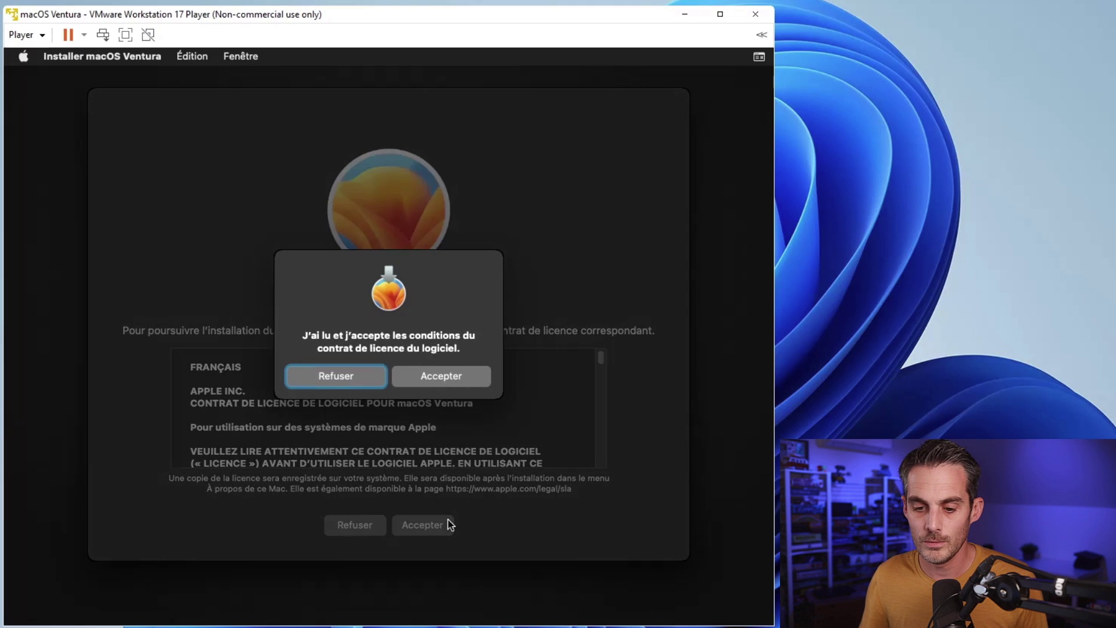
pyautogui.click(440, 379)
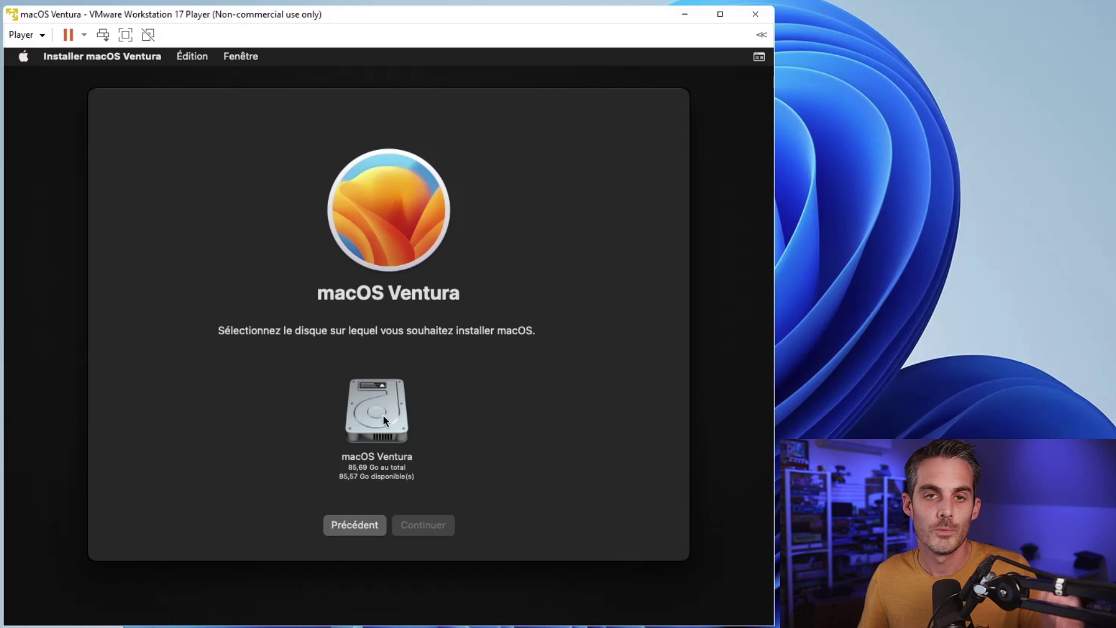
pyautogui.click(382, 414)
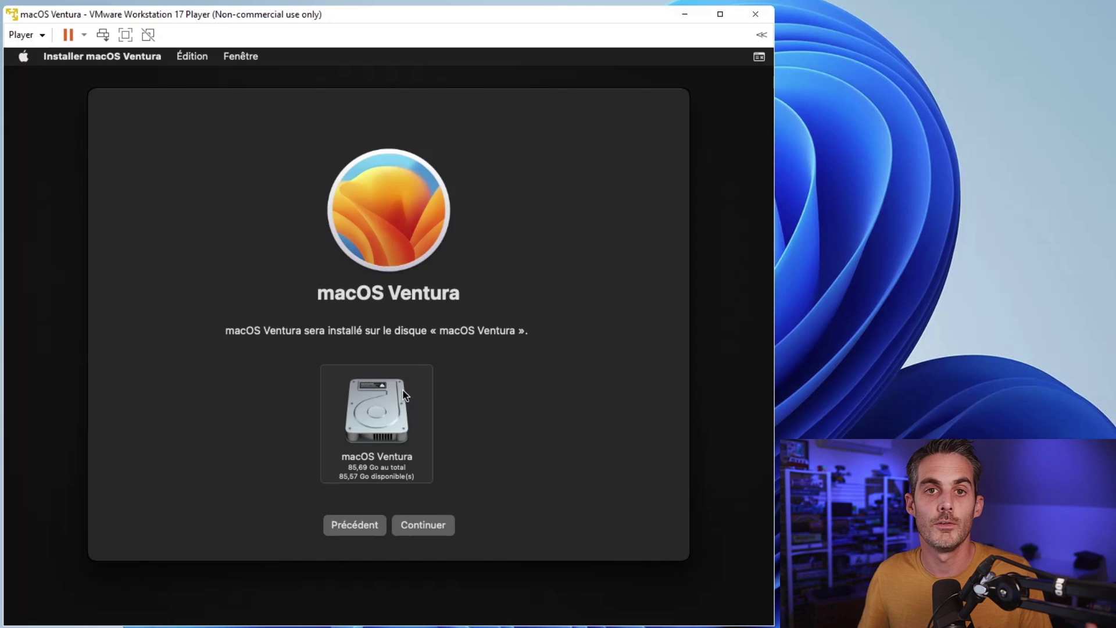
pyautogui.click(426, 526)
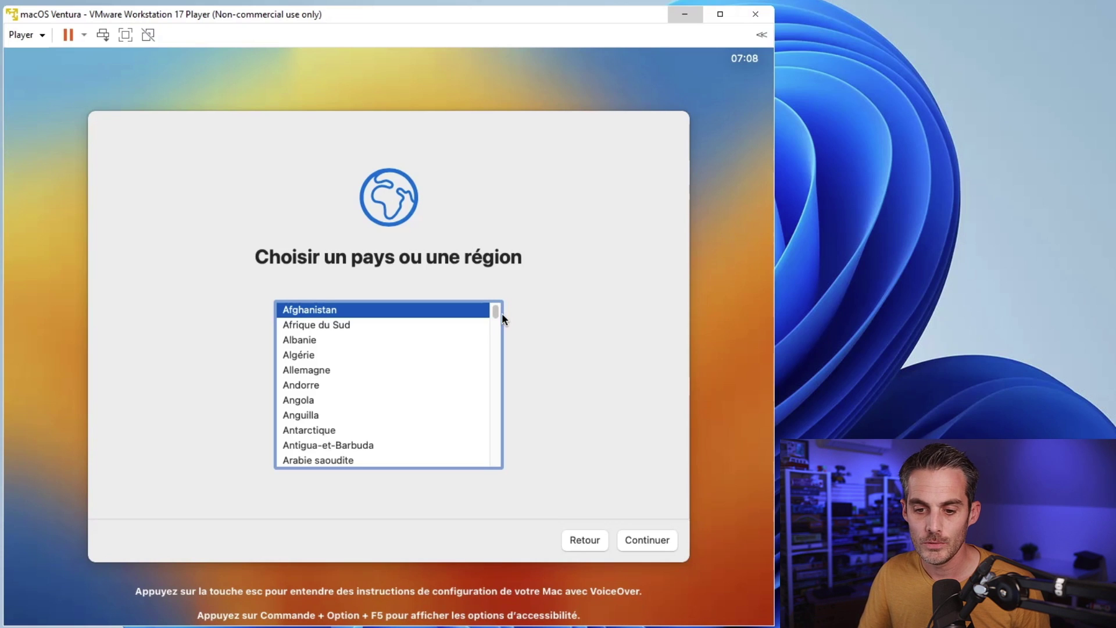
# Step: Select France in the country list and continue
pyautogui.scroll(-4, 496, 311)
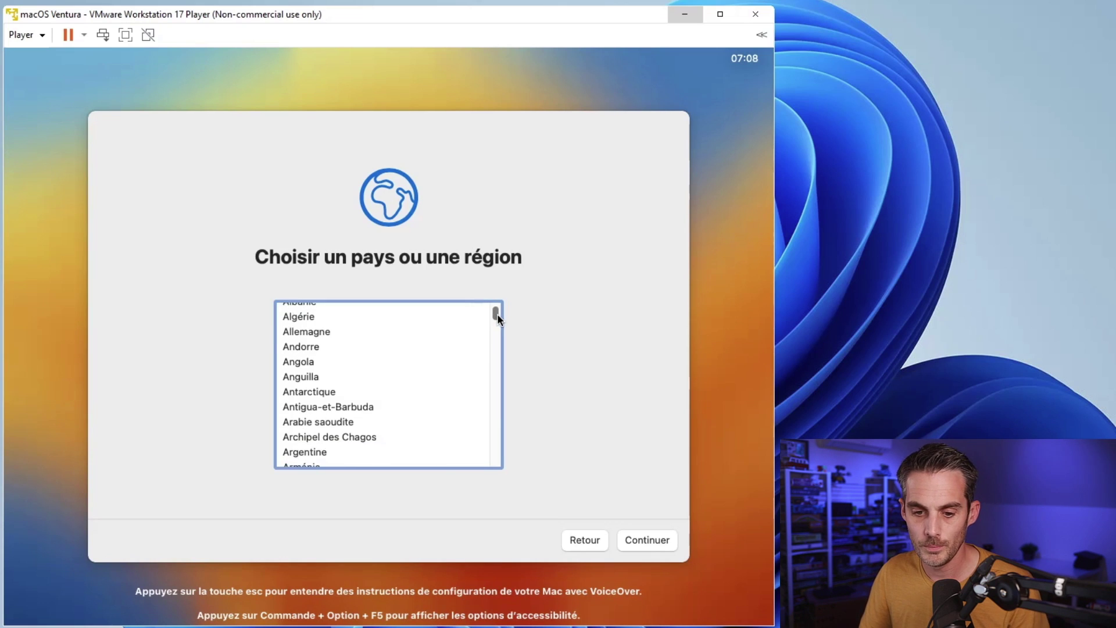
pyautogui.click(461, 336)
pyautogui.press('f')
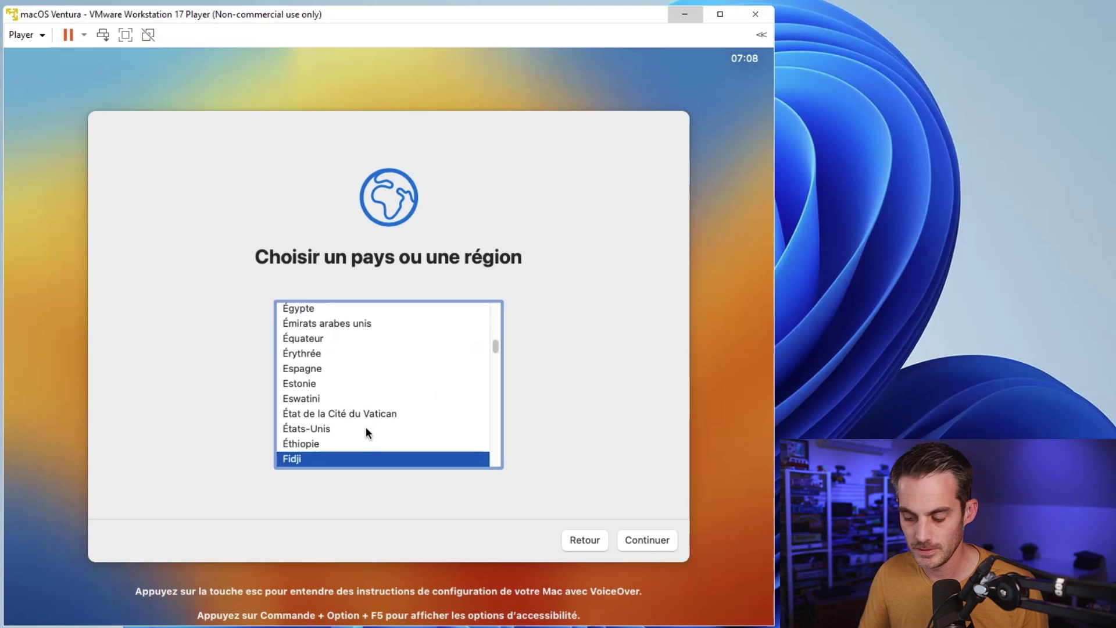
pyautogui.press('Down')
pyautogui.press('Down')
pyautogui.press('Down')
pyautogui.press('Down')
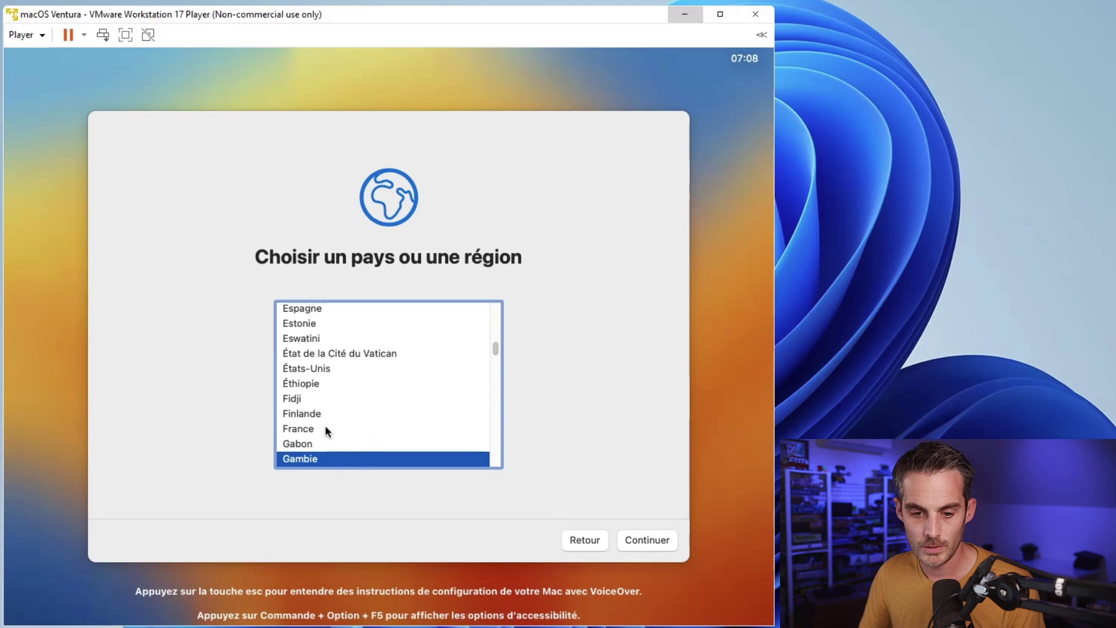
pyautogui.click(325, 430)
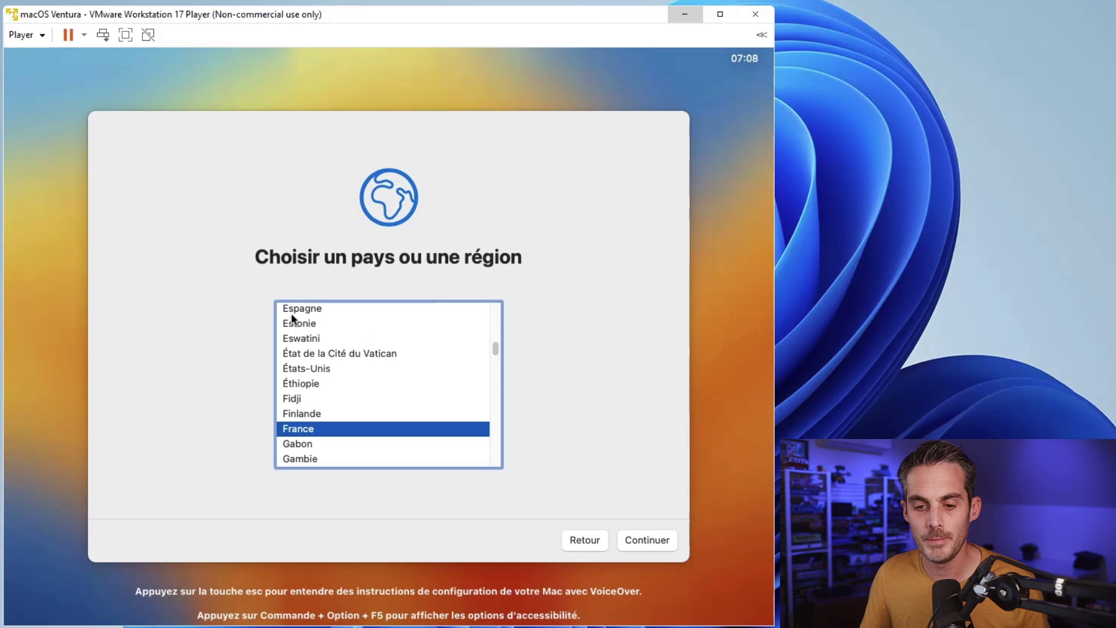
pyautogui.click(659, 540)
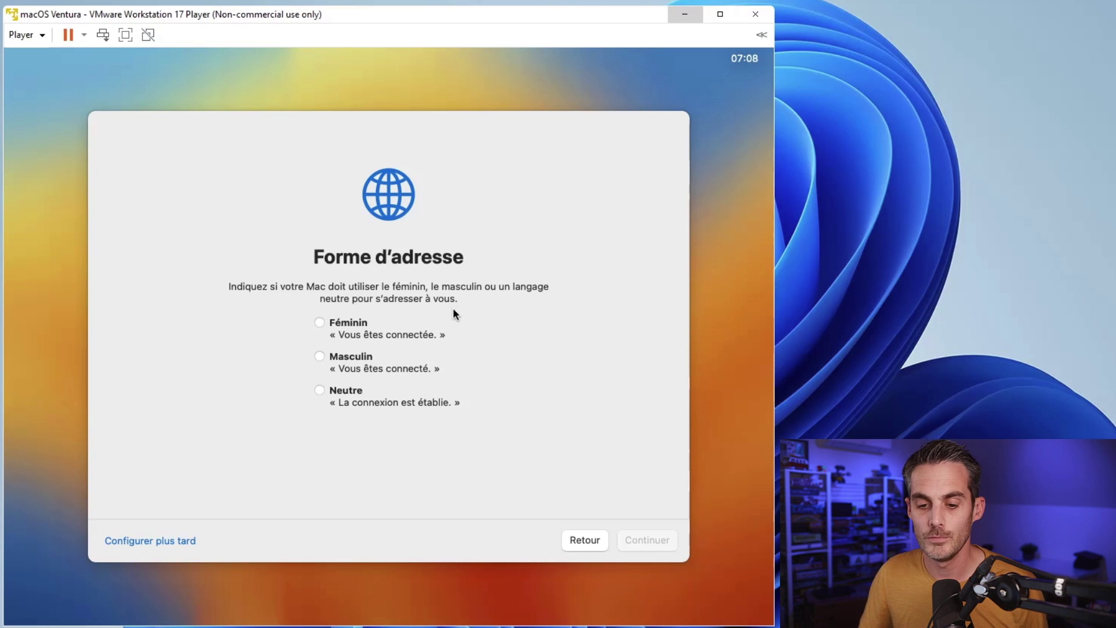
# Step: Skip form of address and accessibility, keep French language settings, acknowledge privacy, and skip migration
pyautogui.click(177, 542)
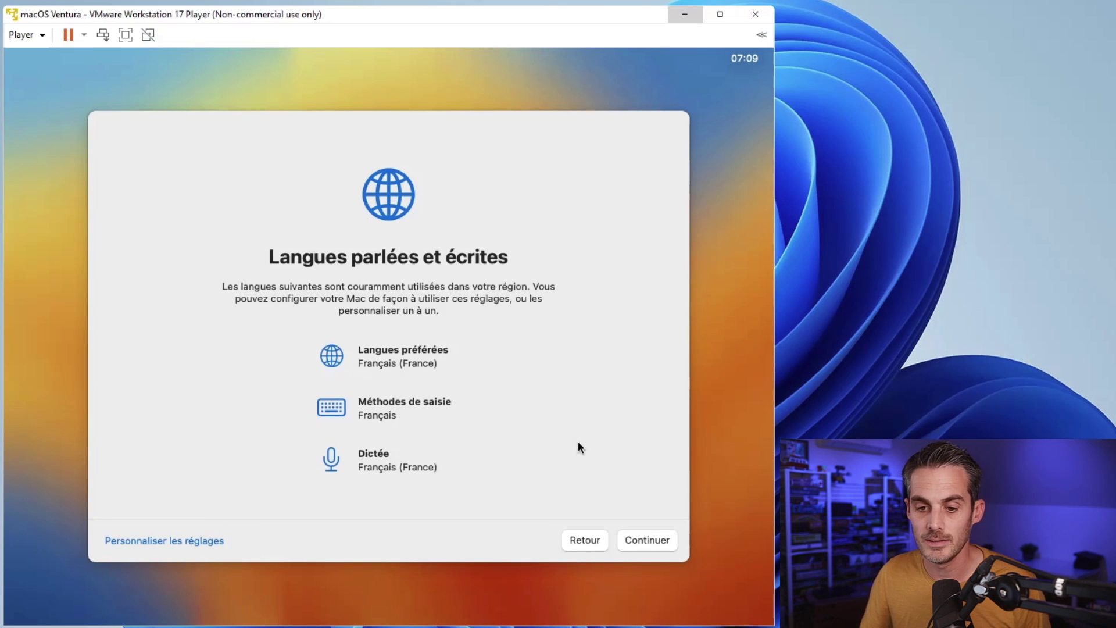
pyautogui.click(645, 544)
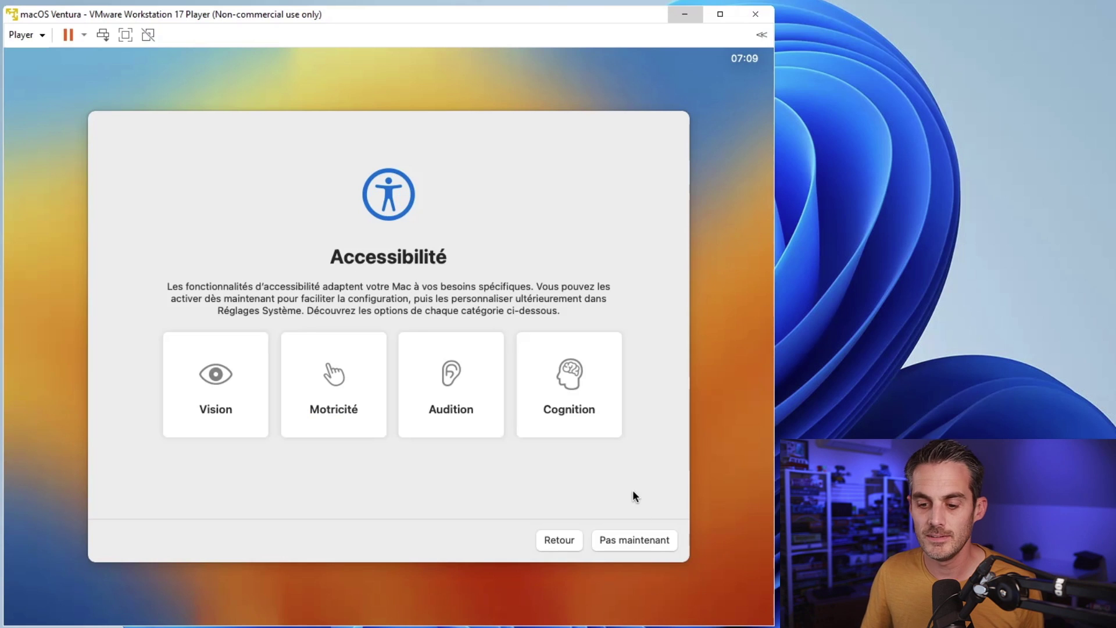
pyautogui.click(647, 540)
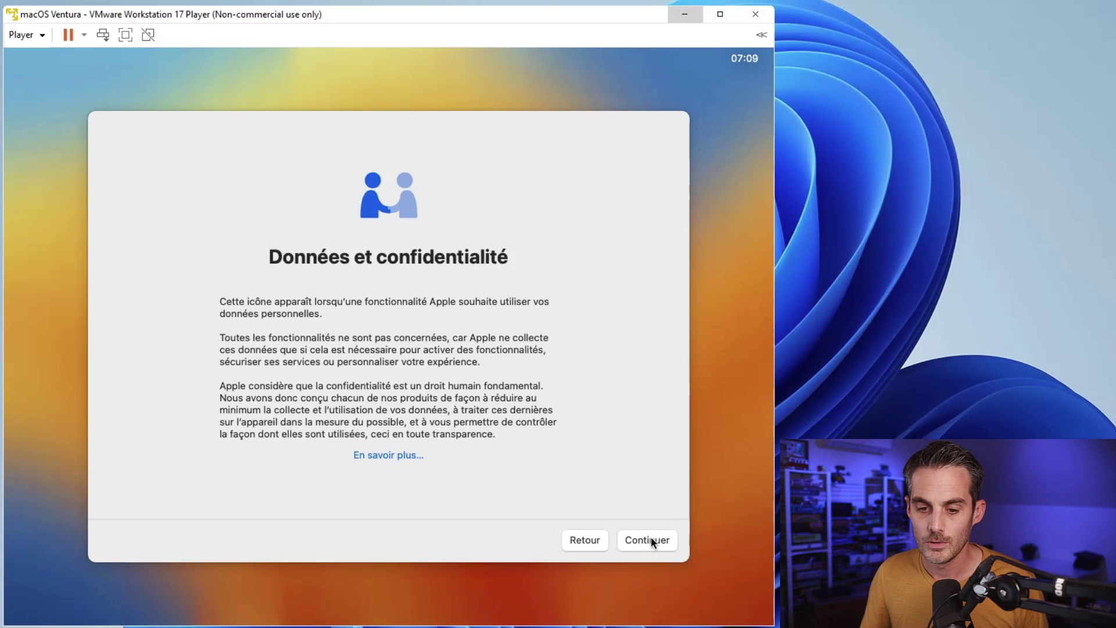
pyautogui.click(651, 538)
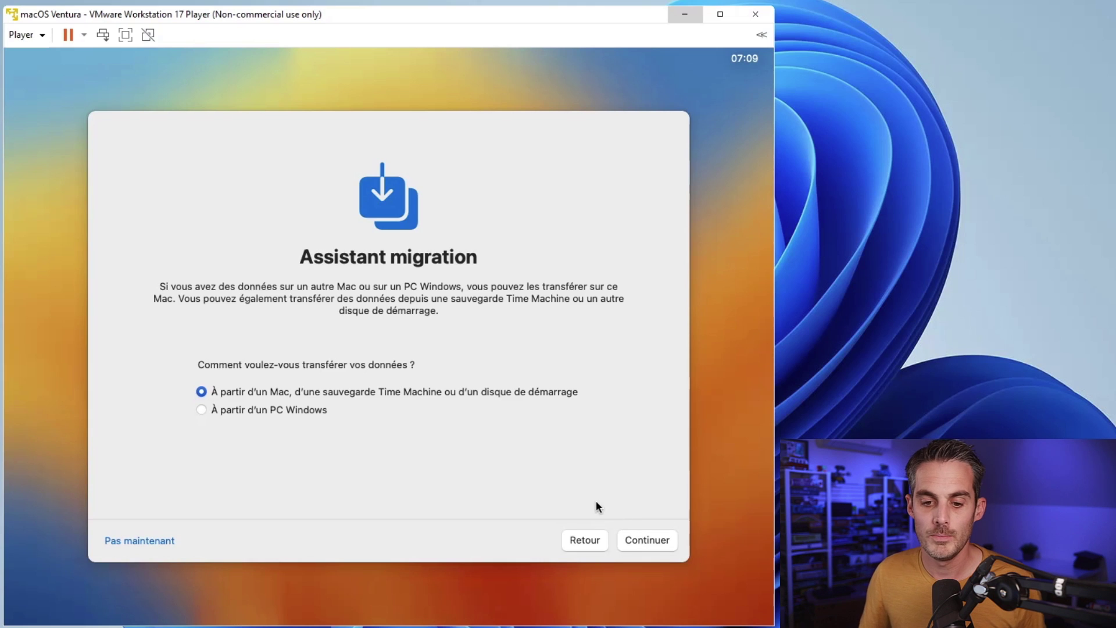
pyautogui.click(147, 542)
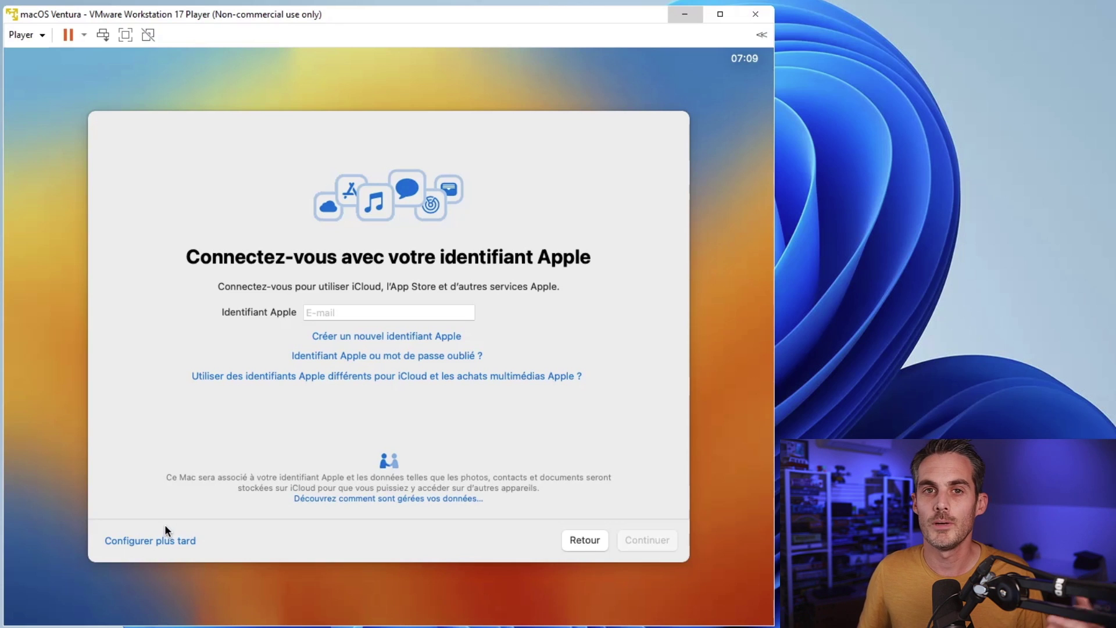
# Step: Leave the Apple ID field empty and choose Configurer plus tard
pyautogui.click(366, 316)
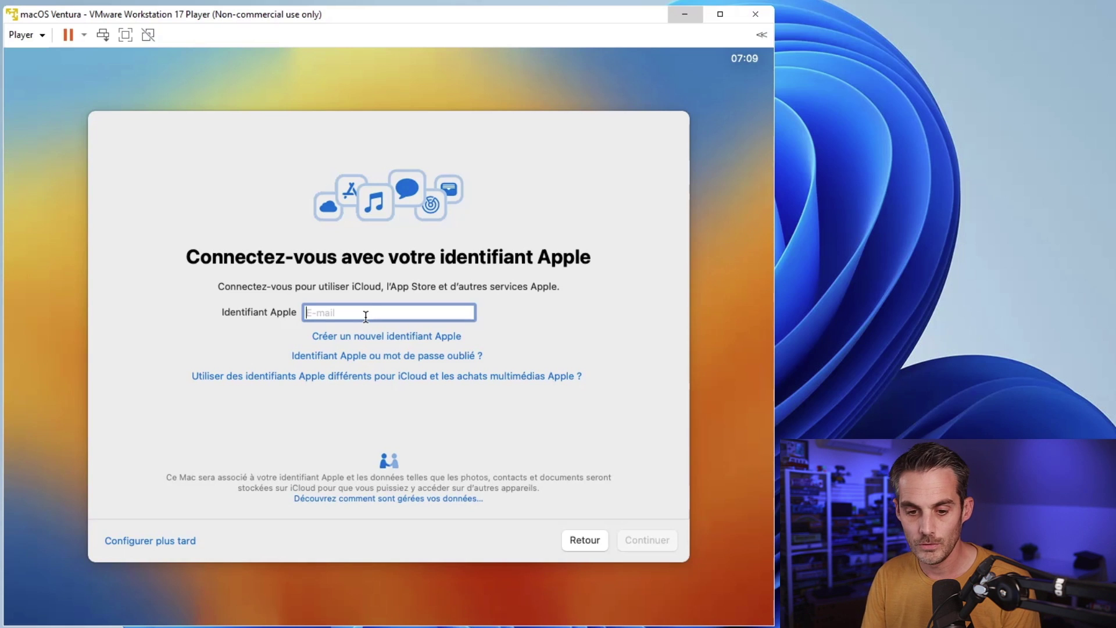
pyautogui.write('@')
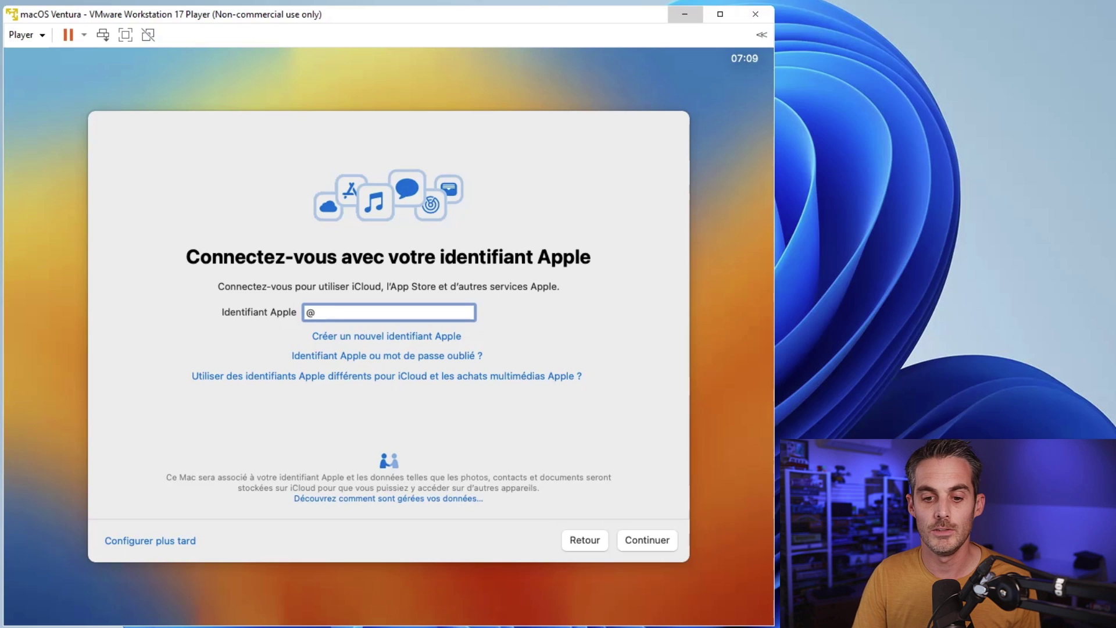
pyautogui.press('BackSpace')
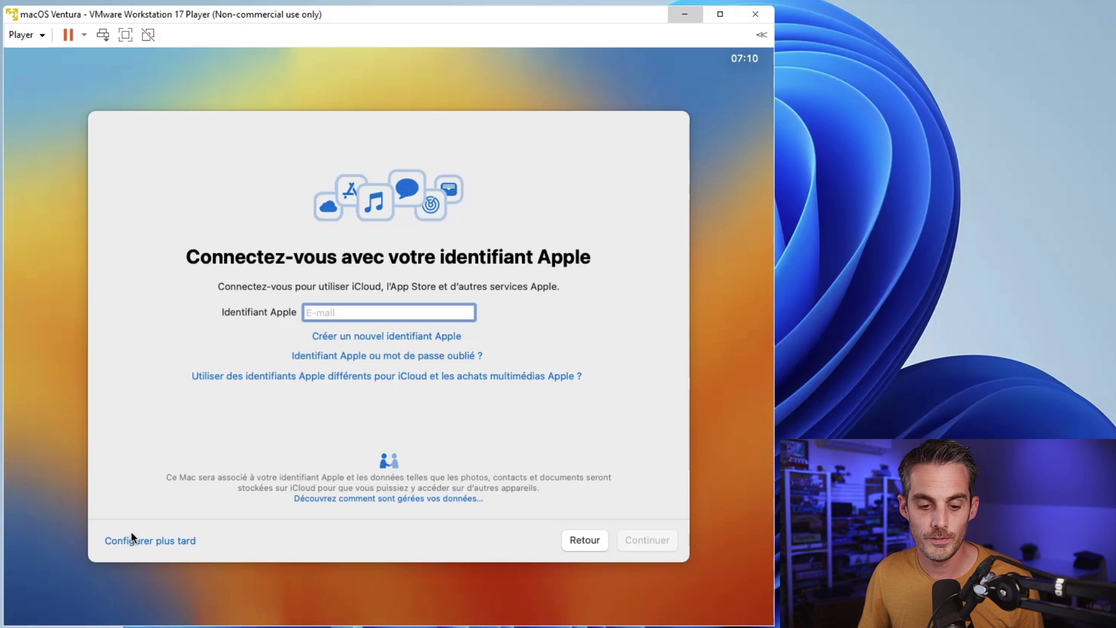
pyautogui.click(129, 546)
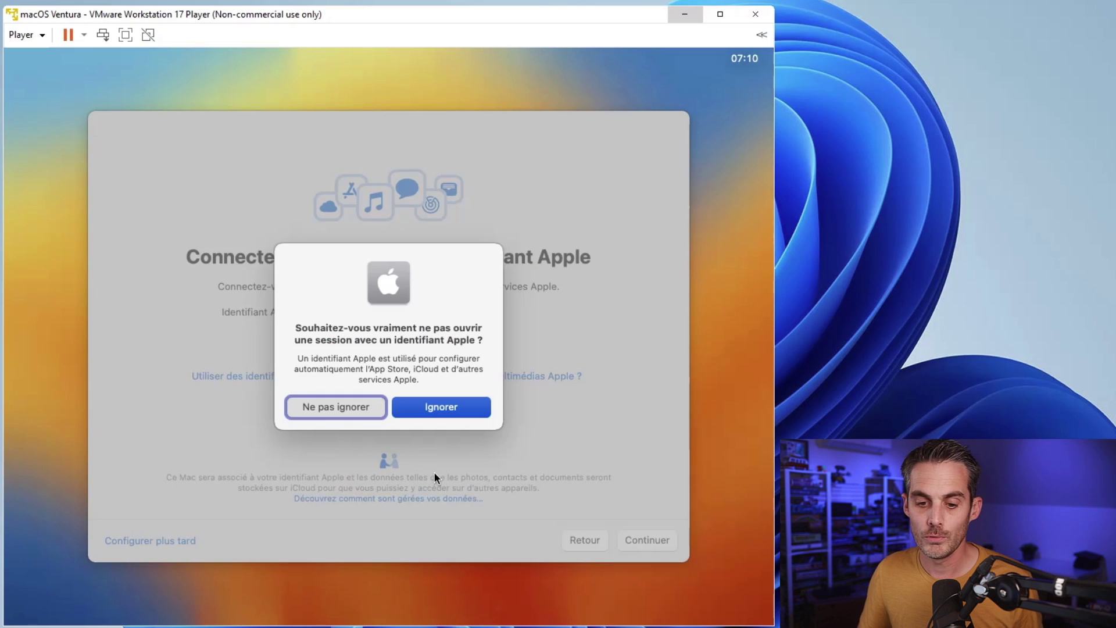
# Step: Confirm skipping Apple ID sign-in and agree to the macOS terms and conditions
pyautogui.click(408, 410)
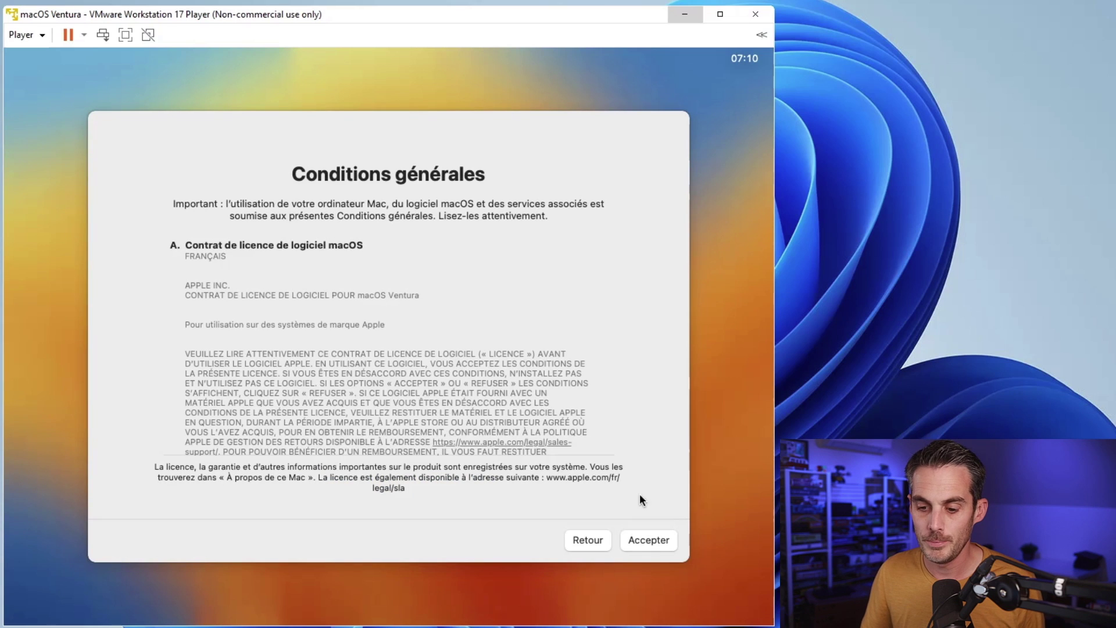
pyautogui.click(653, 541)
pyautogui.click(470, 386)
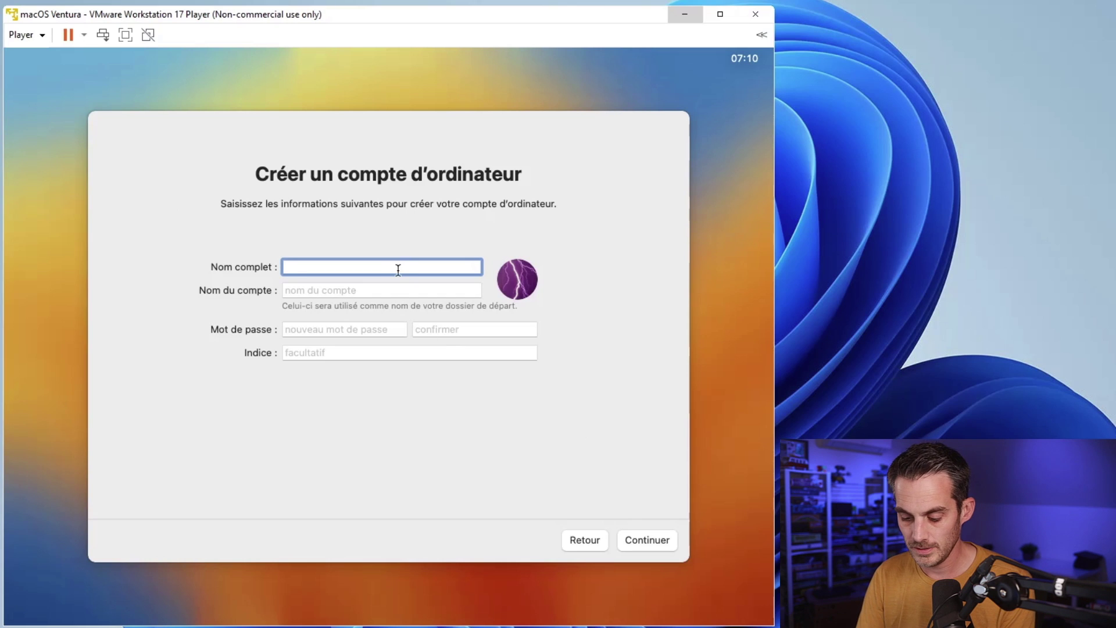
# Step: Enter the account's full name and password, then create the local account
pyautogui.write('tech2tech')
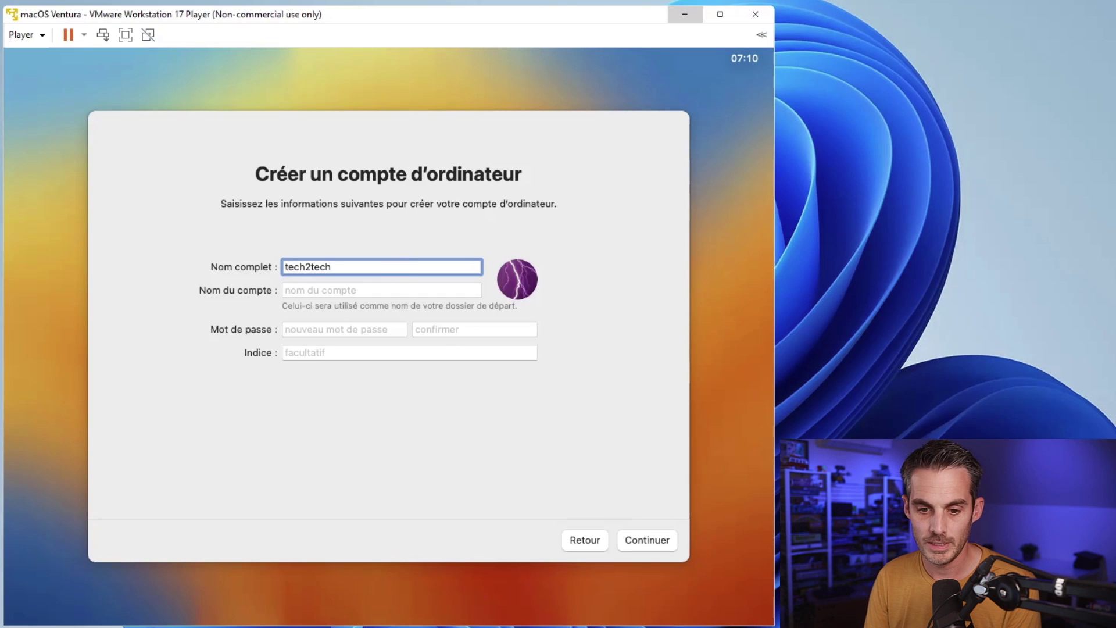
pyautogui.press('Tab')
pyautogui.press('Tab')
pyautogui.write('••••••')
pyautogui.press('Tab')
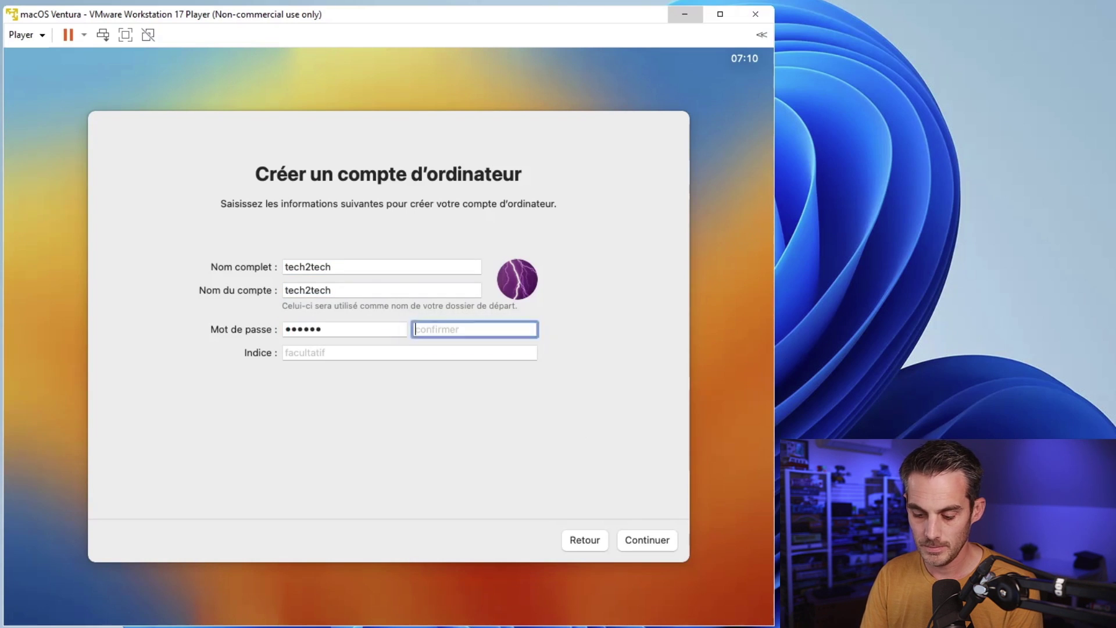
pyautogui.write('••••••')
pyautogui.press('Tab')
pyautogui.click(658, 539)
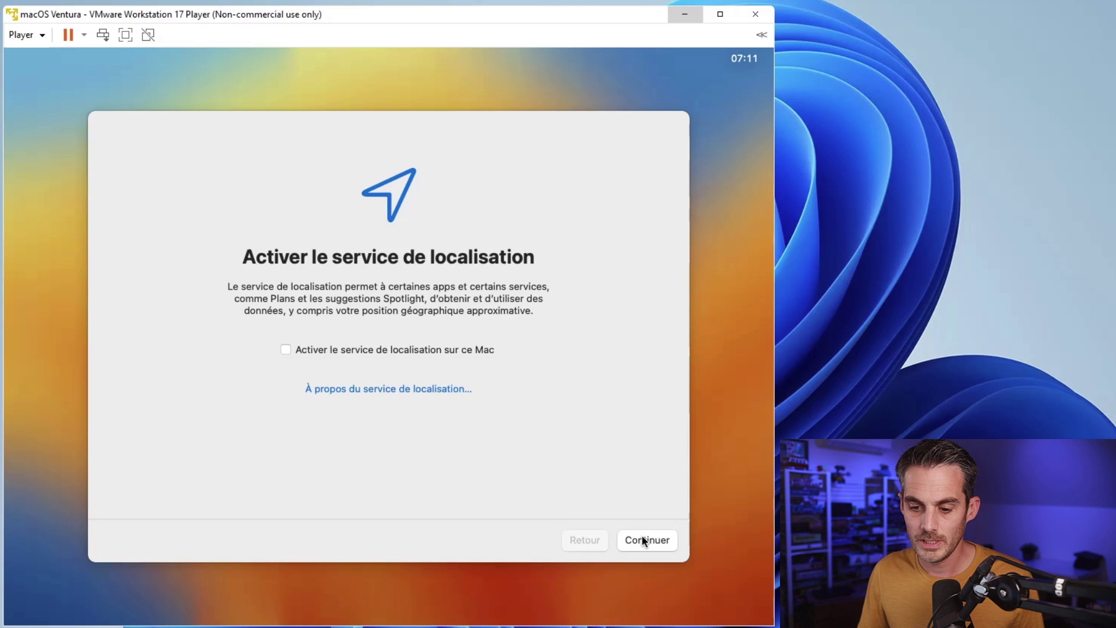
# Step: Decline Location Services, keep the Paris time zone, turn off Mac analytics, and postpone Screen Time
pyautogui.click(642, 536)
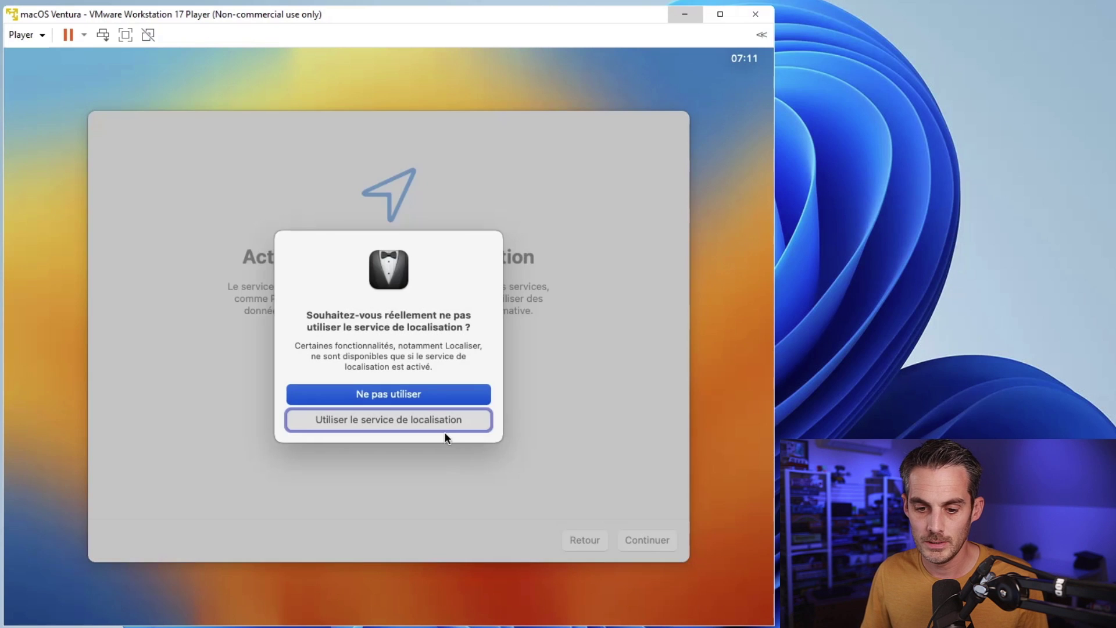
pyautogui.click(443, 395)
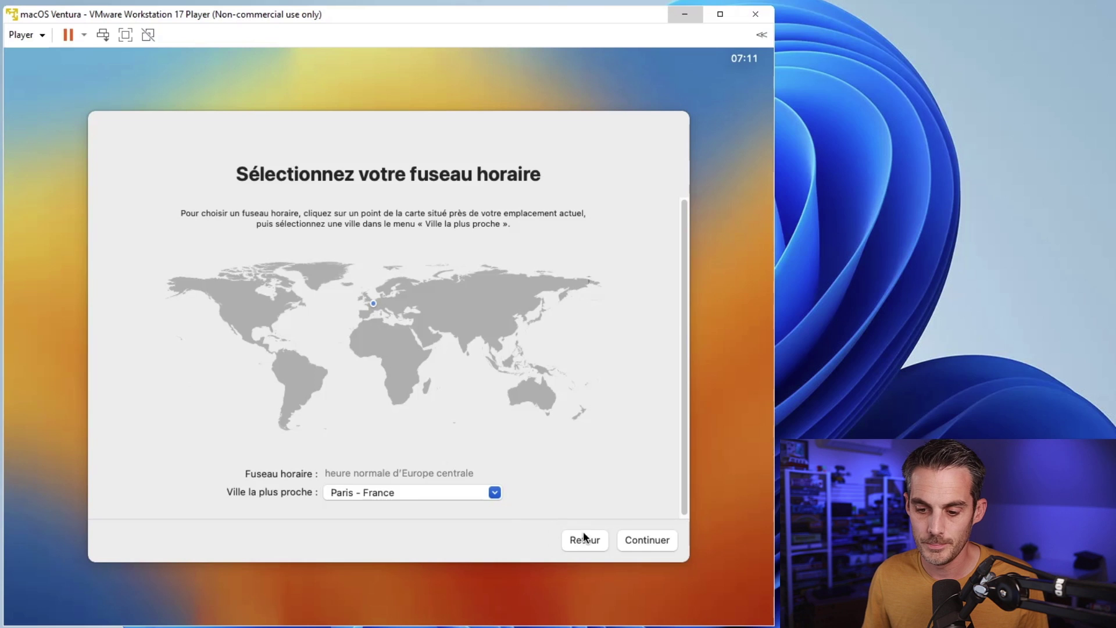
pyautogui.click(646, 541)
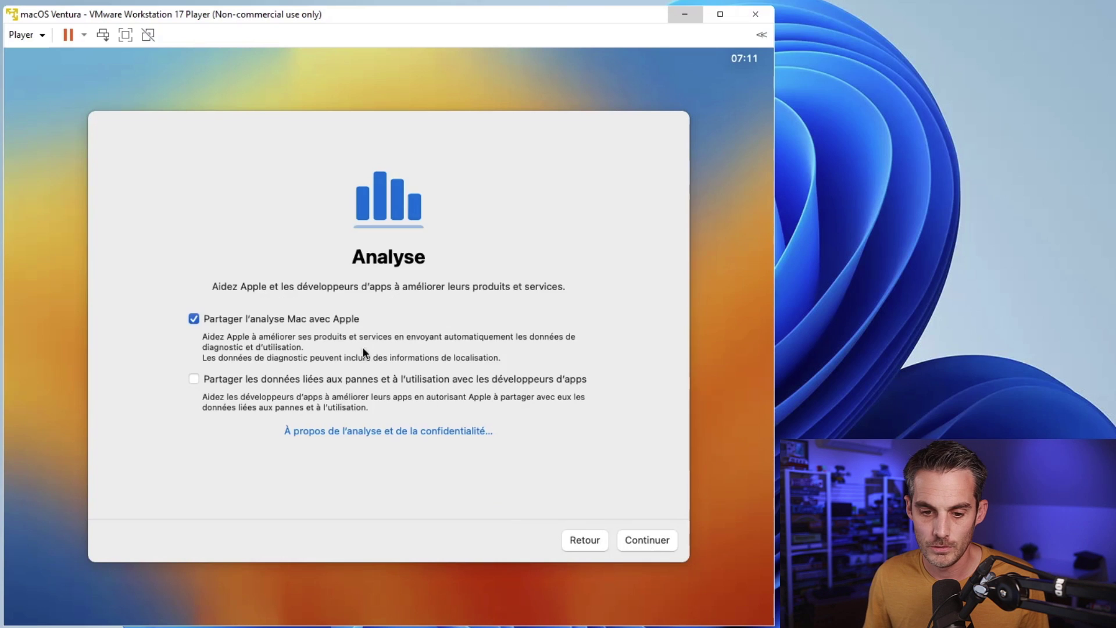
pyautogui.click(287, 321)
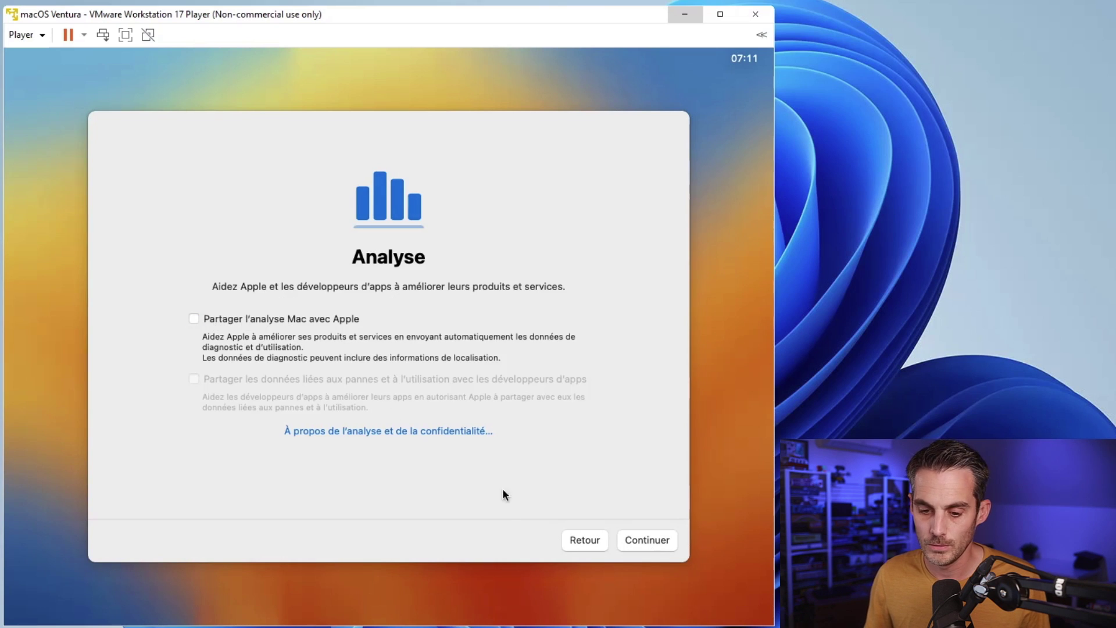
pyautogui.click(636, 539)
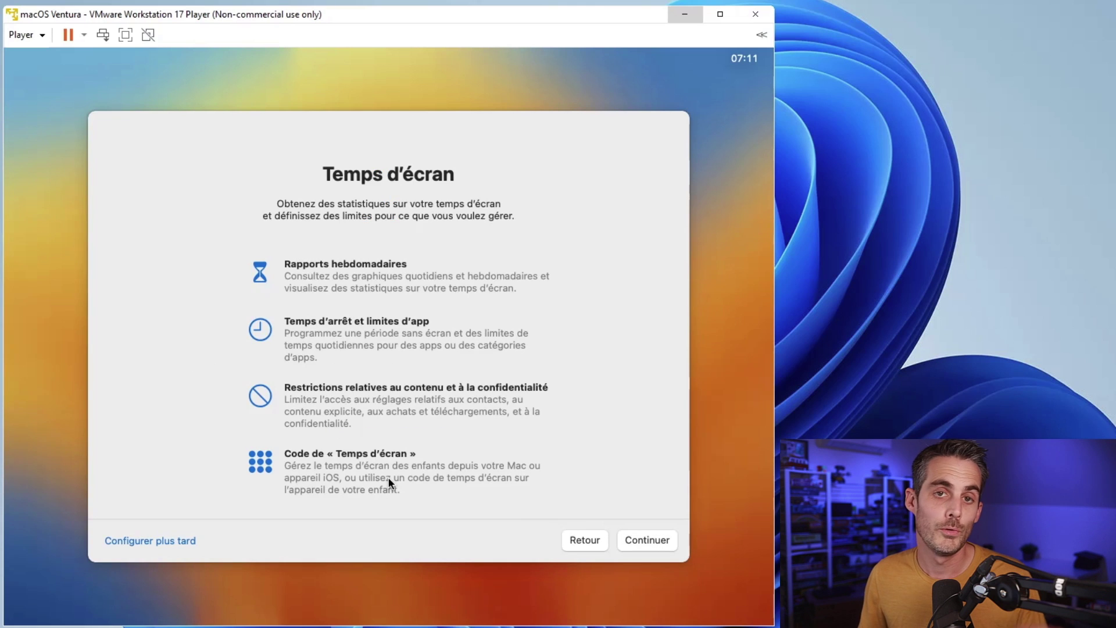
pyautogui.click(155, 543)
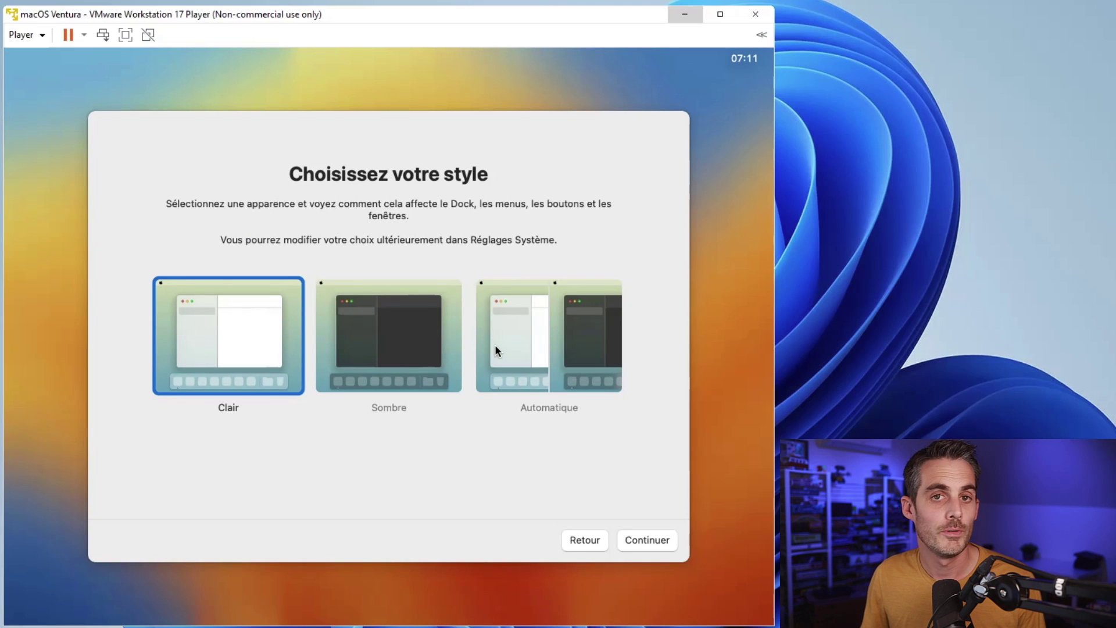
# Step: Choose the Automatique appearance, finish setup, and open a Finder window on the desktop
pyautogui.click(548, 346)
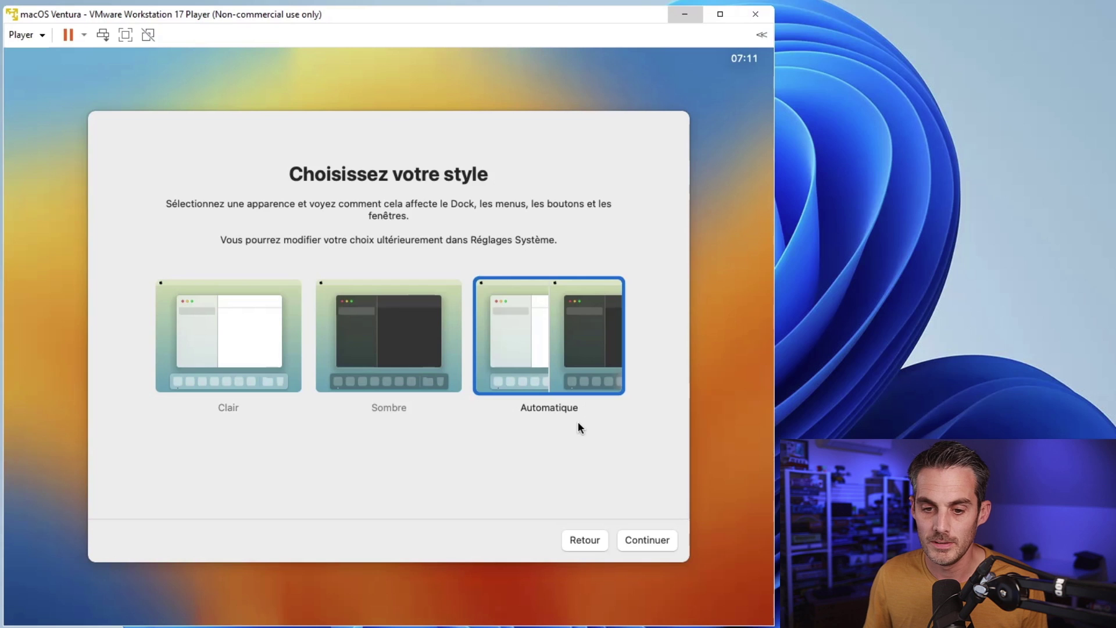
pyautogui.click(641, 539)
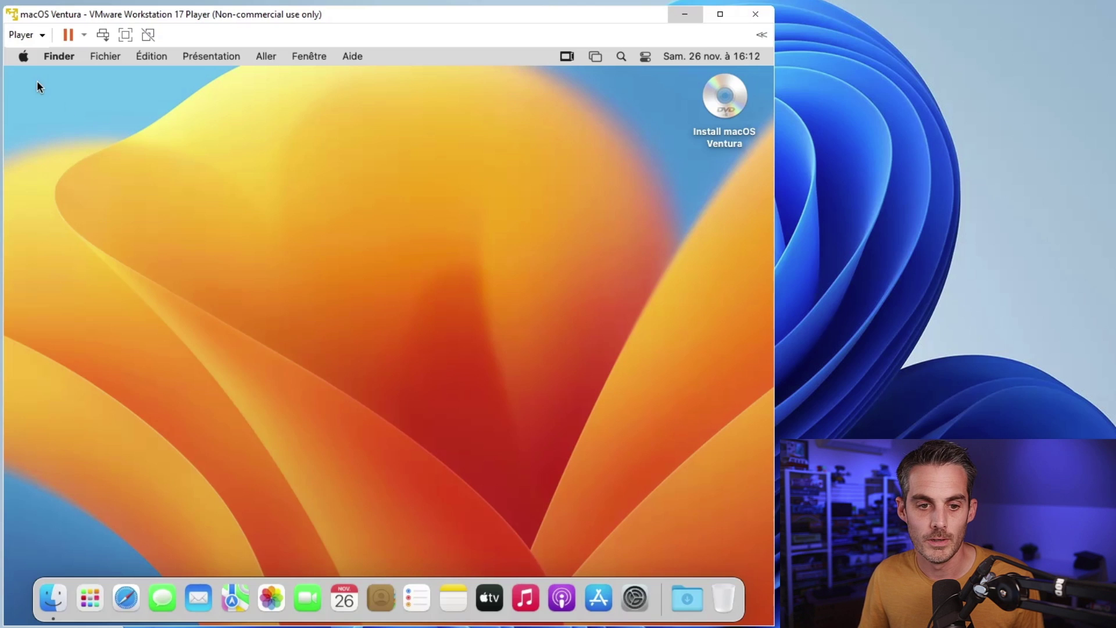
pyautogui.click(22, 58)
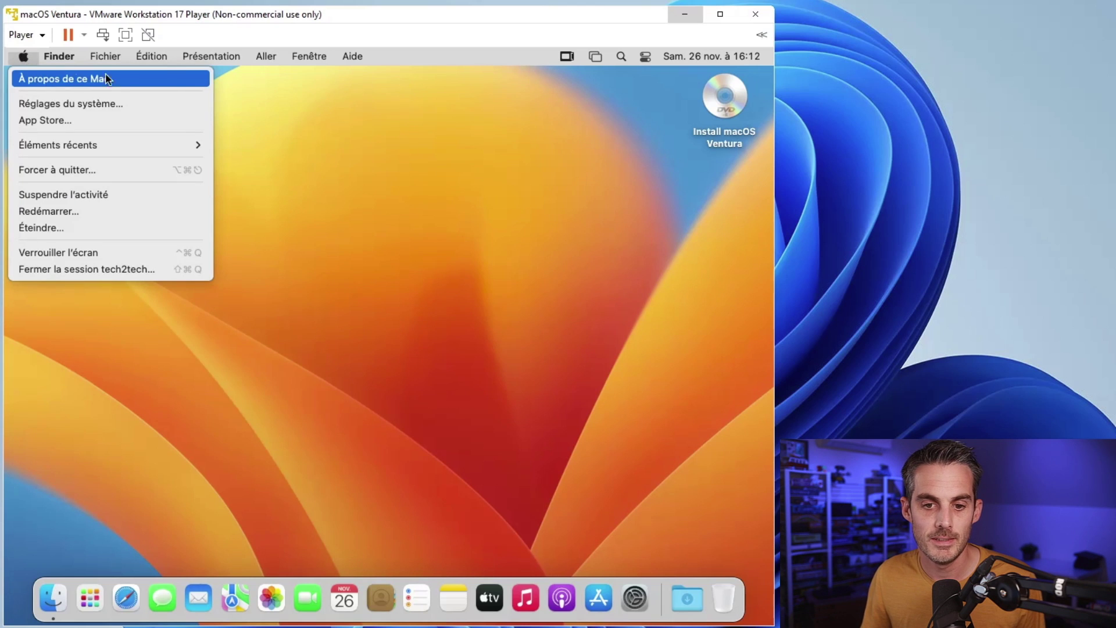
pyautogui.click(376, 111)
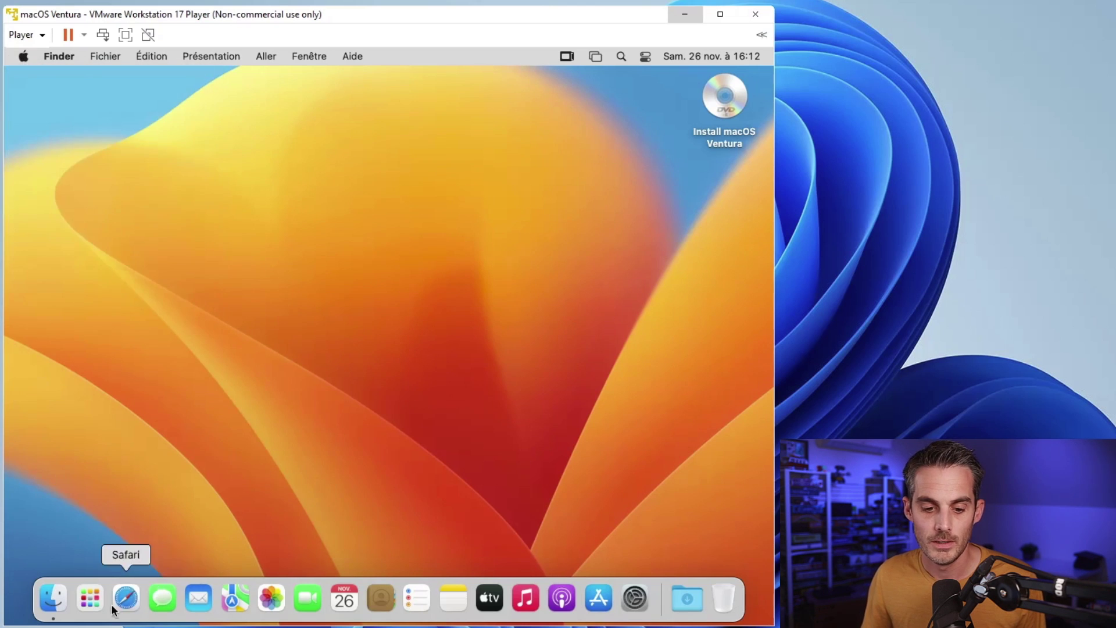
pyautogui.click(54, 603)
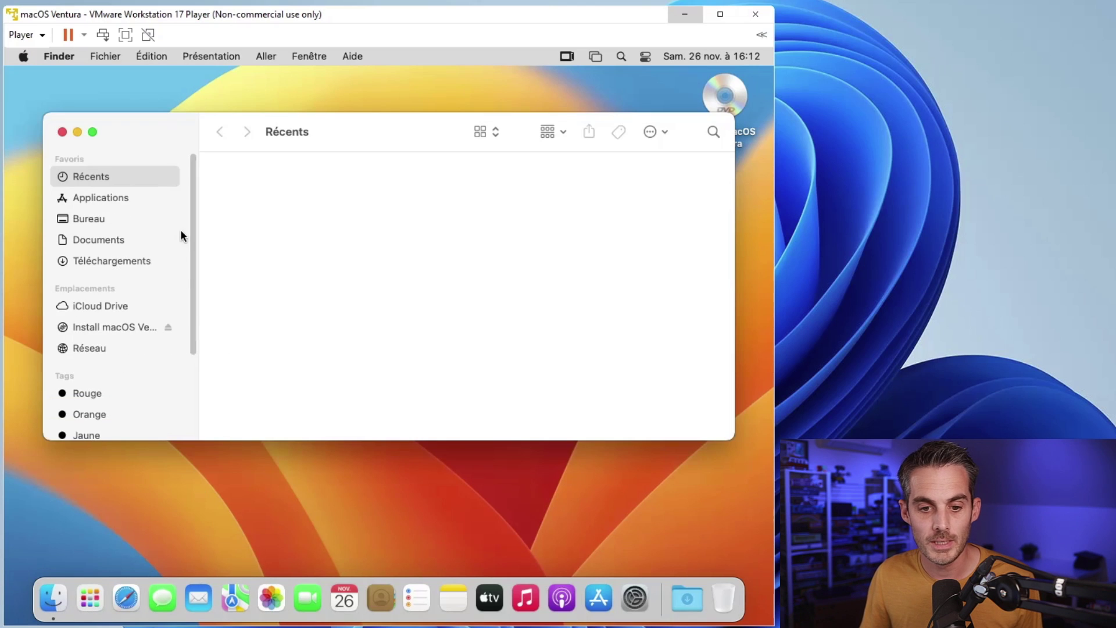
pyautogui.moveTo(195, 234); pyautogui.dragTo(170, 205)
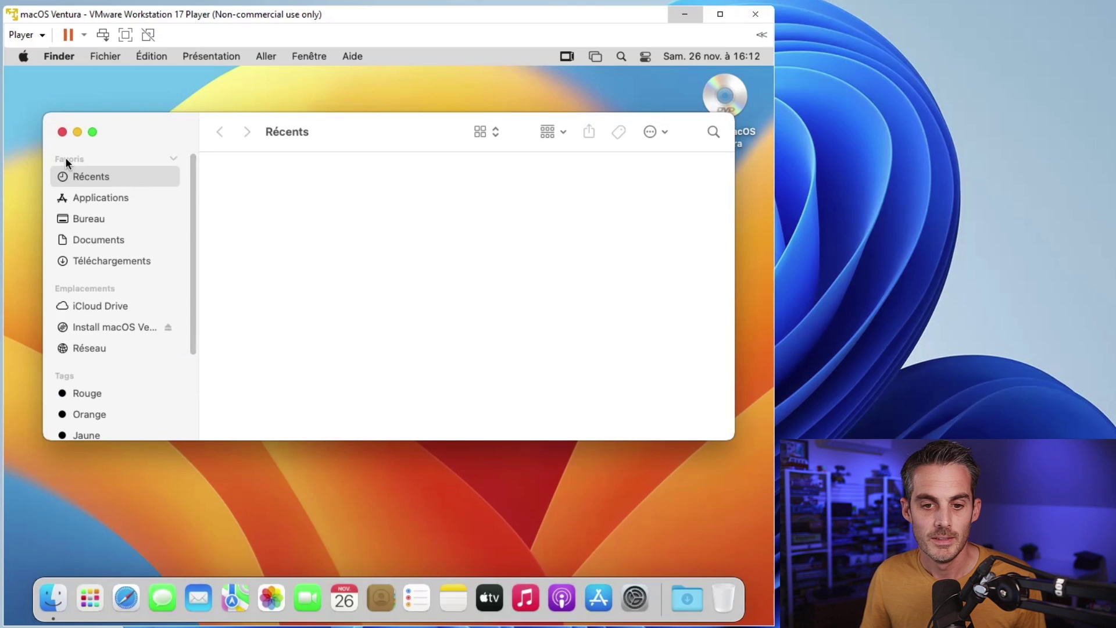
# Step: Open À propos de ce Mac from the Apple menu and highlight the Moniteur 3 Mo graphics value
pyautogui.click(26, 55)
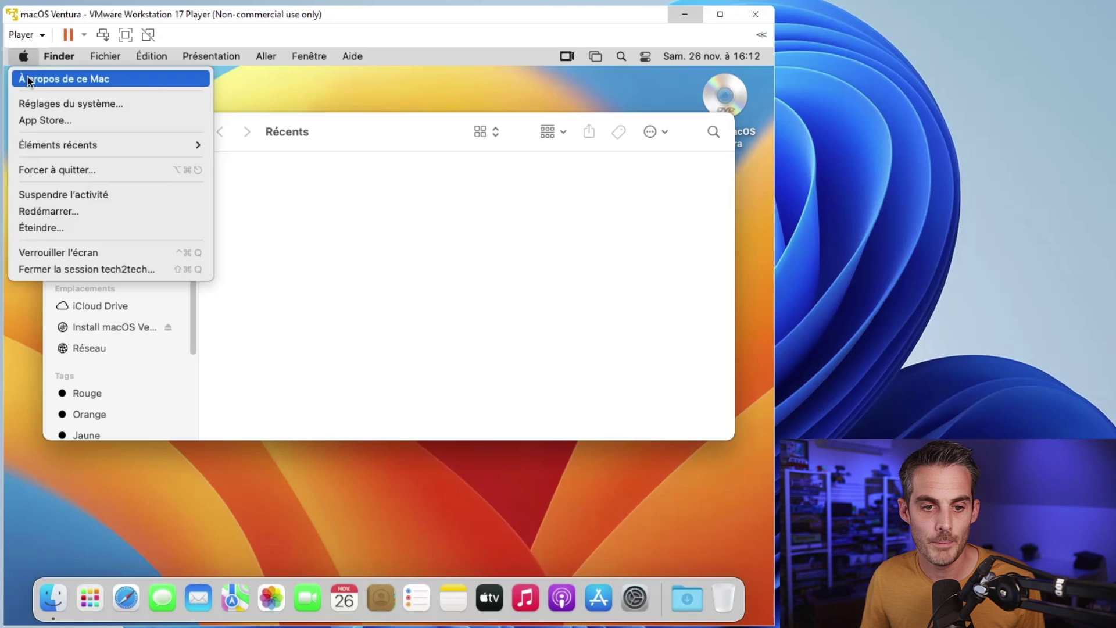
pyautogui.click(26, 75)
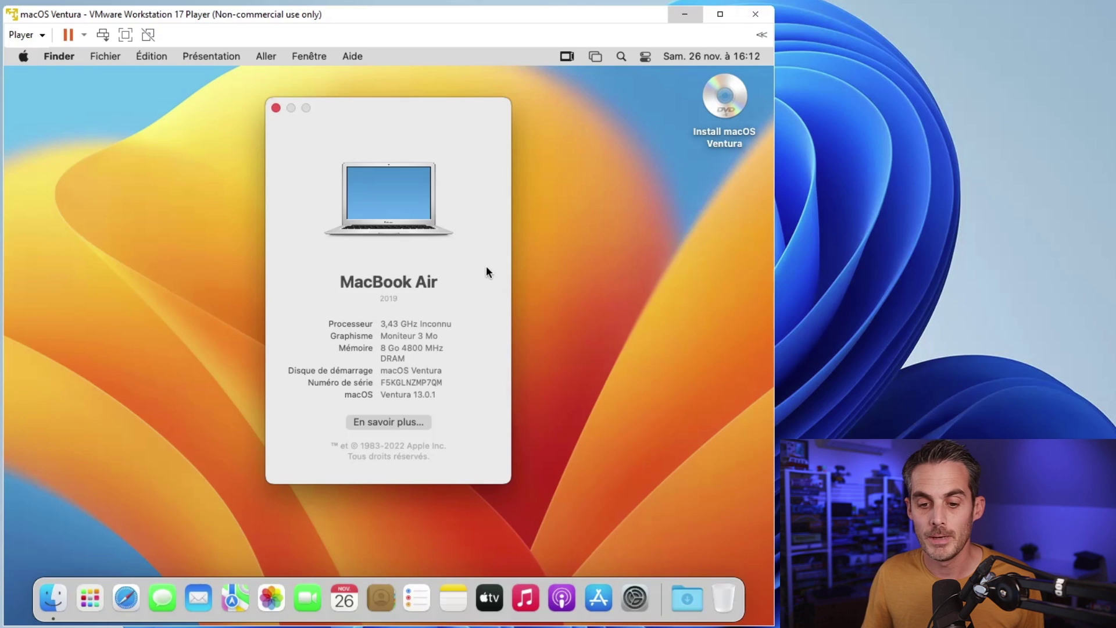
pyautogui.moveTo(377, 346); pyautogui.dragTo(392, 347)
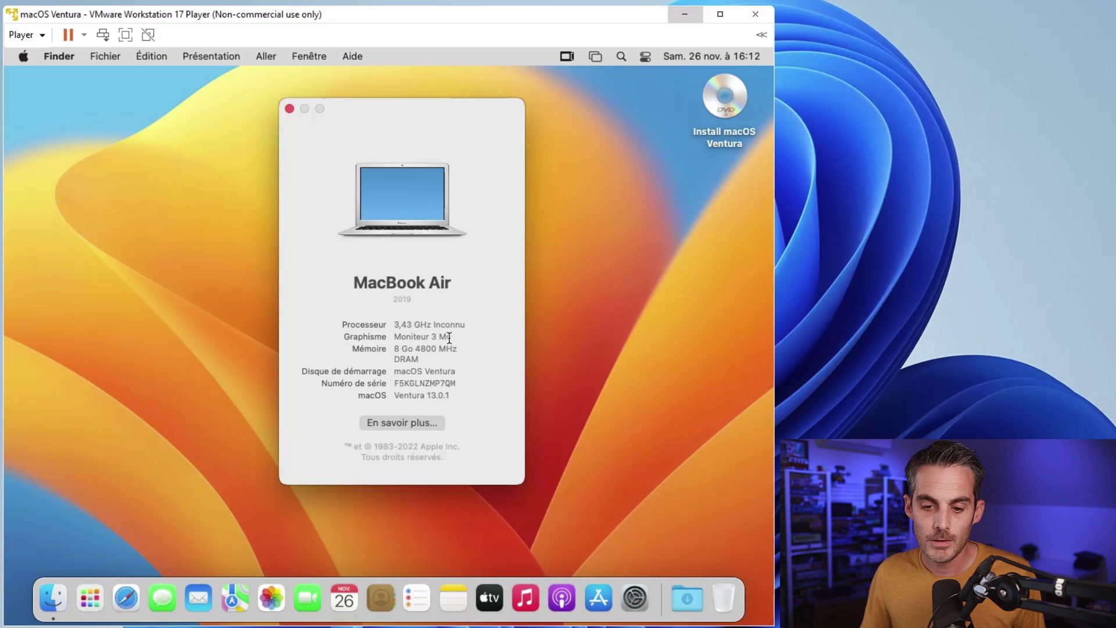
pyautogui.moveTo(452, 337); pyautogui.dragTo(373, 337)
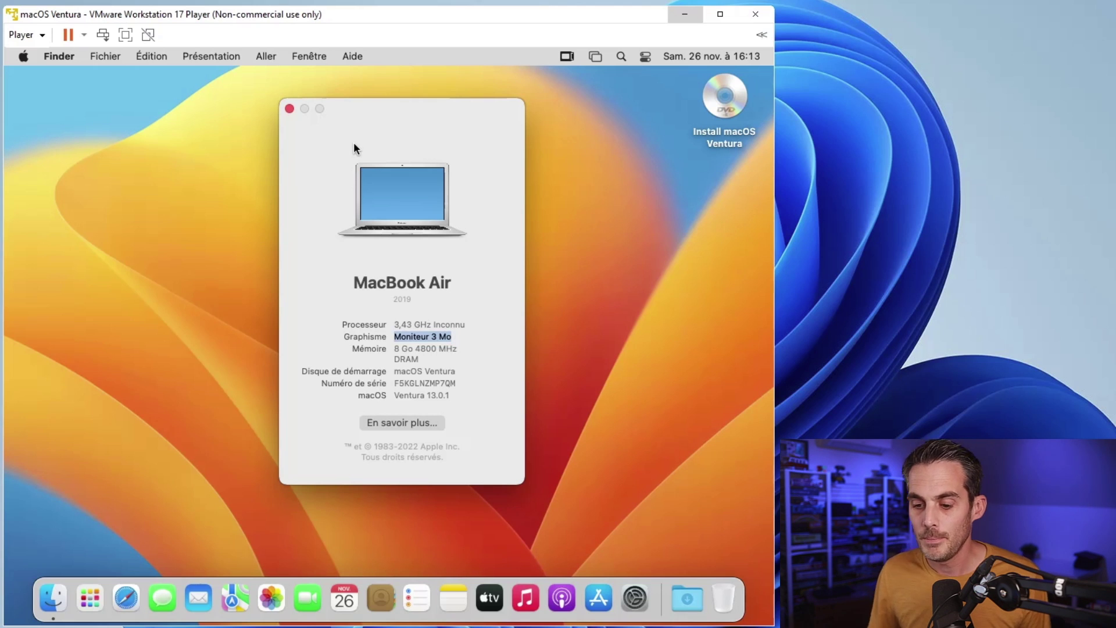
pyautogui.click(642, 243)
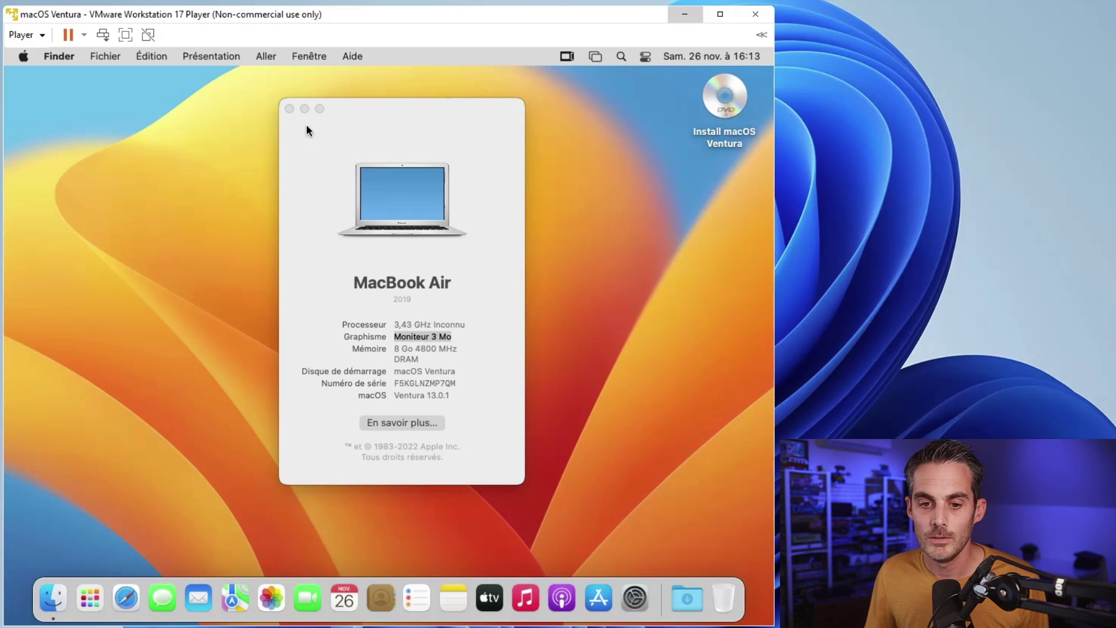
# Step: Close About This Mac and eject the Install macOS Ventura disc from the desktop
pyautogui.click(290, 109)
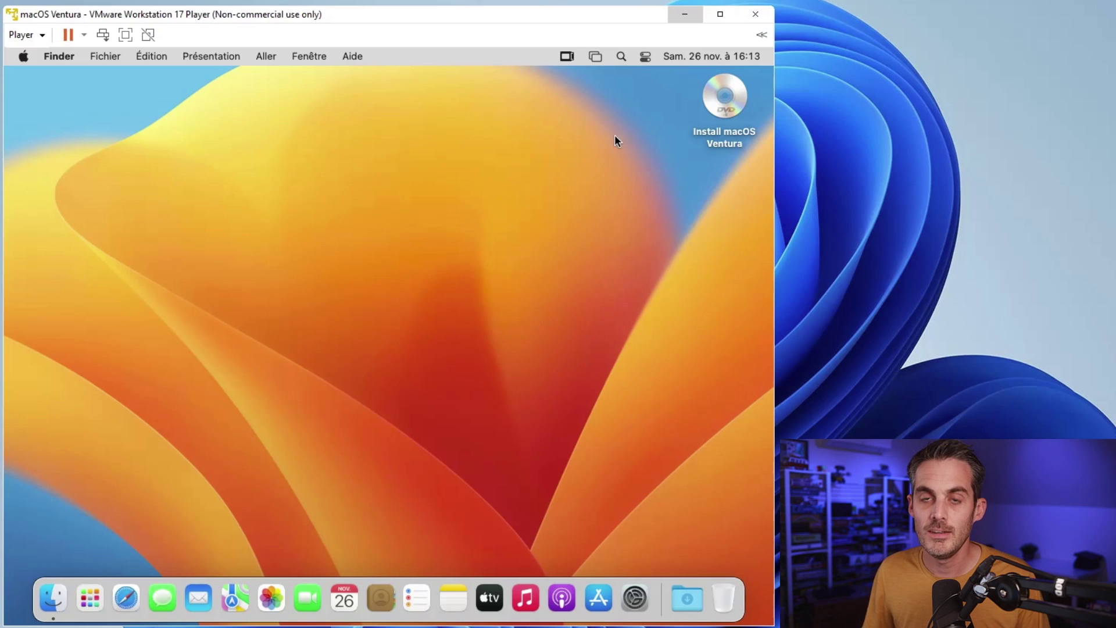
pyautogui.rightClick(712, 110)
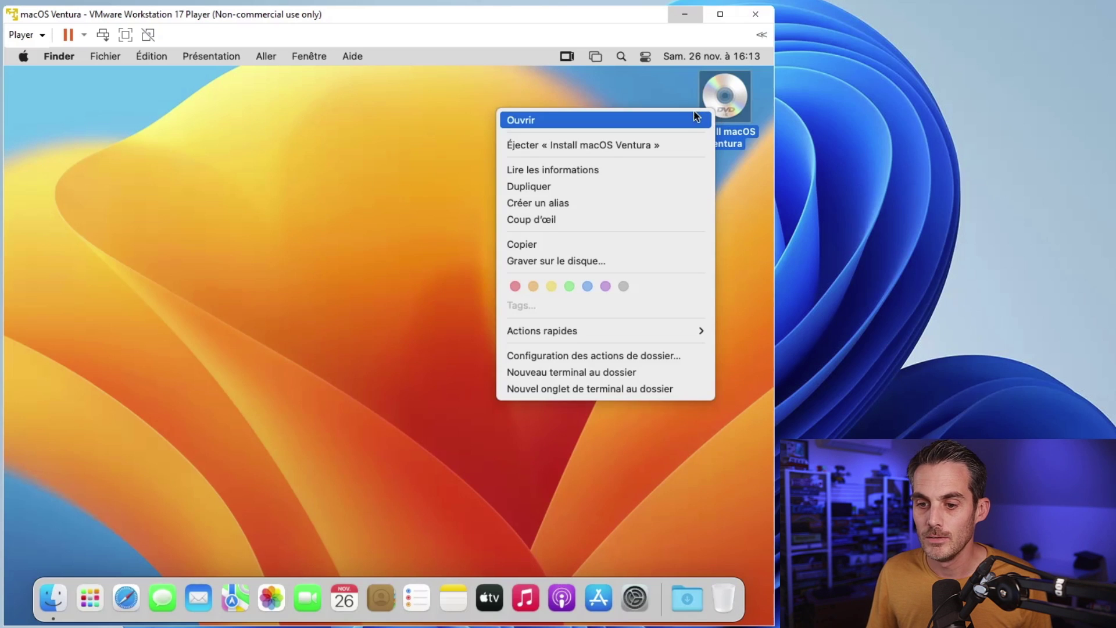
pyautogui.click(635, 148)
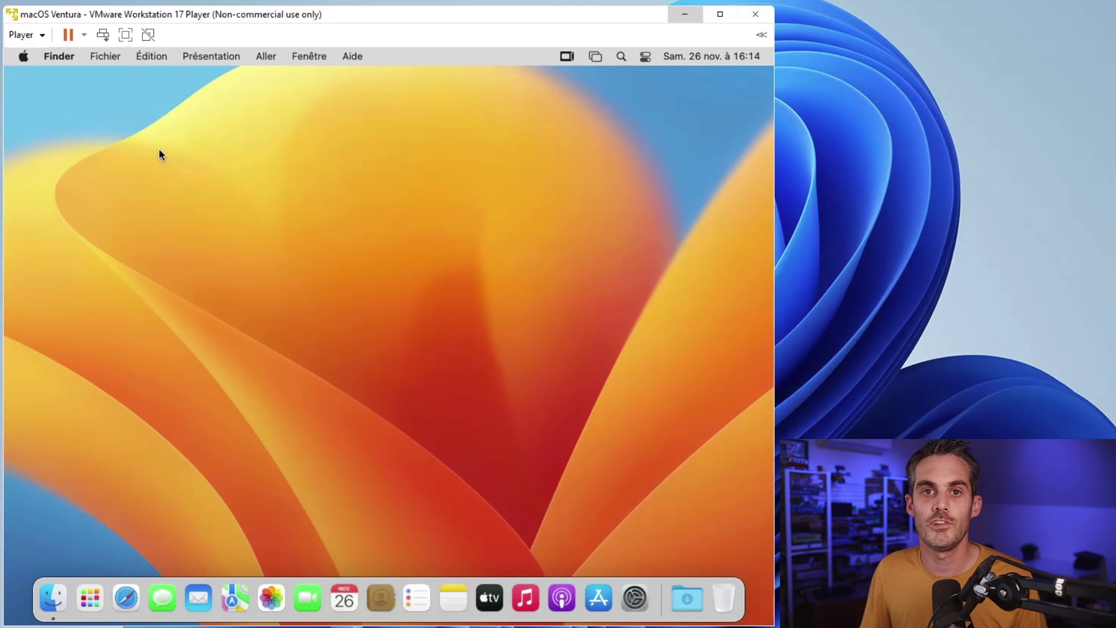
# Step: Go to Player > Removable Devices > CD/DVD (SATA) in VMware Player
pyautogui.click(41, 36)
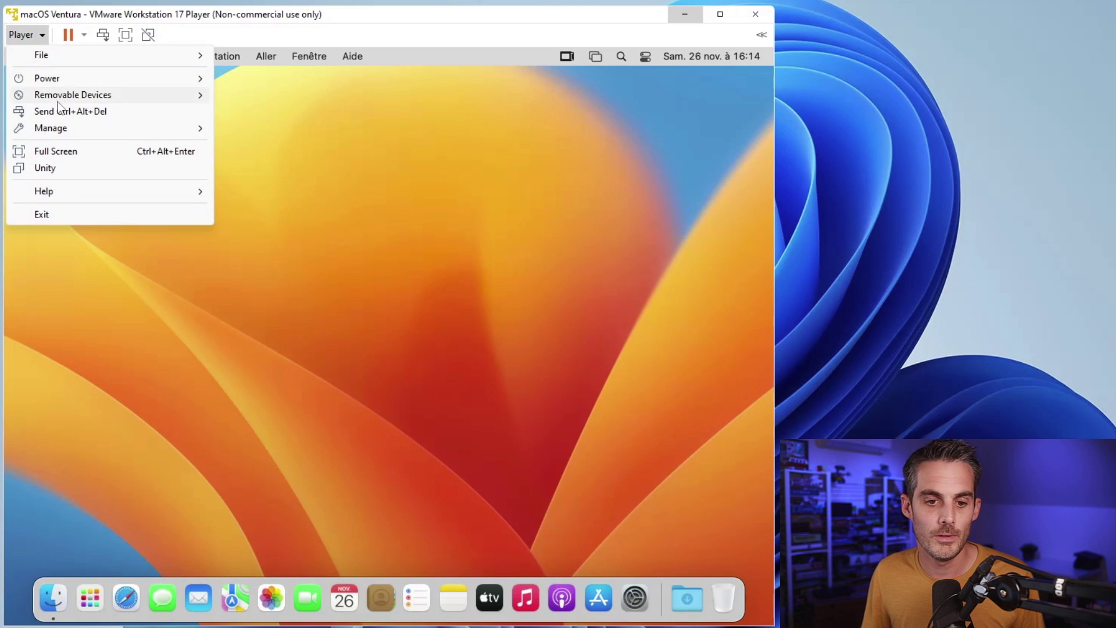
pyautogui.moveTo(86, 93)
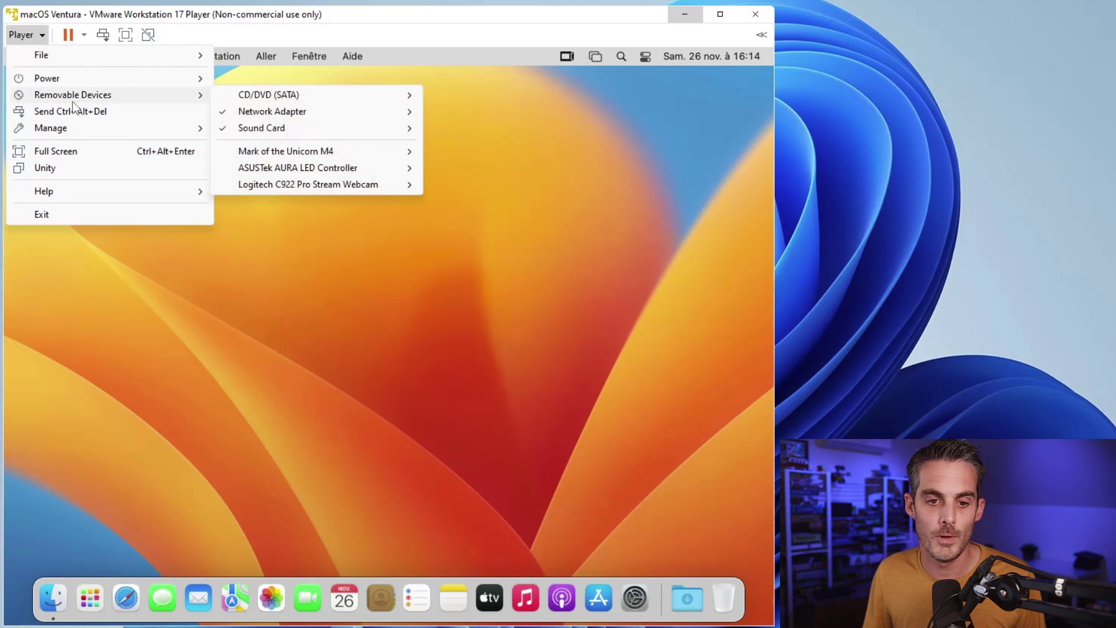
pyautogui.moveTo(298, 96)
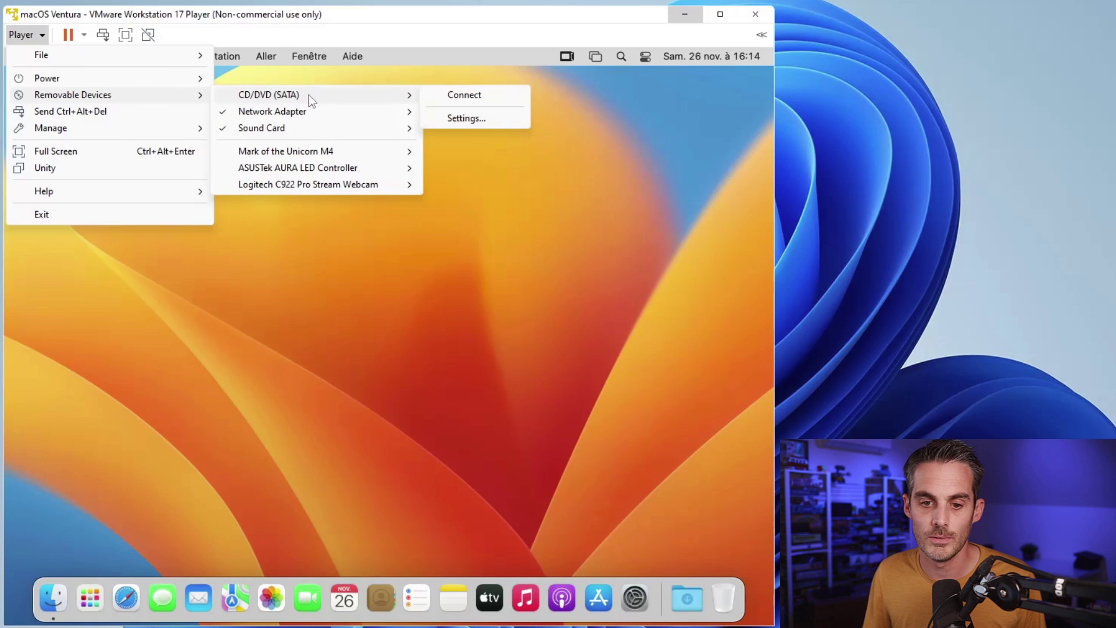
# Step: Load VMware_Tools.iso into the VM's CD/DVD drive, mark it Connected, and apply the settings
pyautogui.click(487, 120)
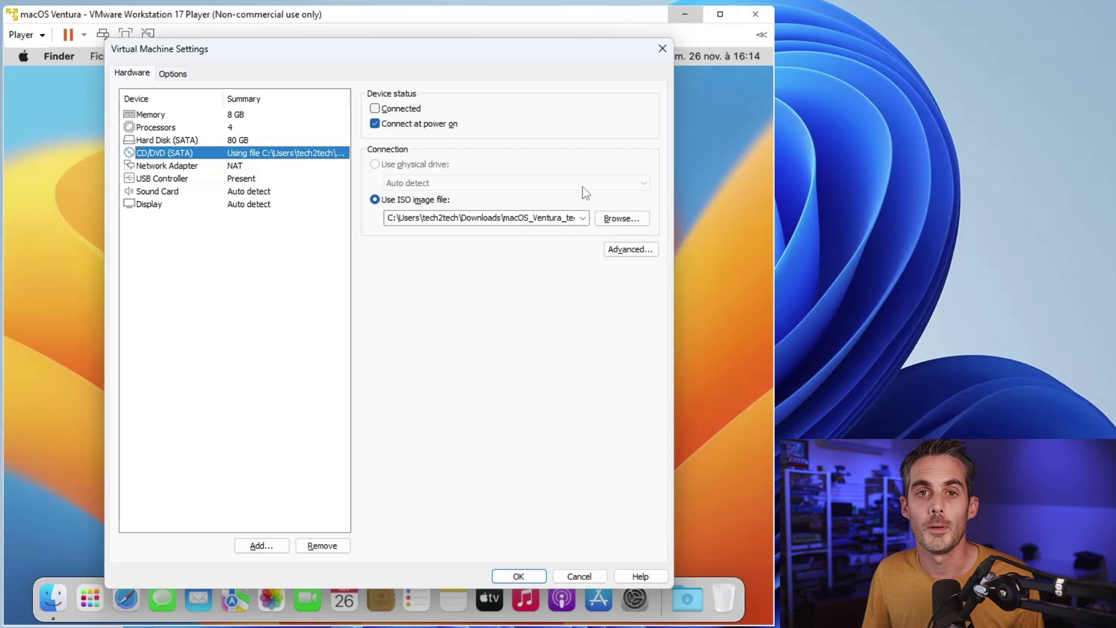
pyautogui.click(621, 221)
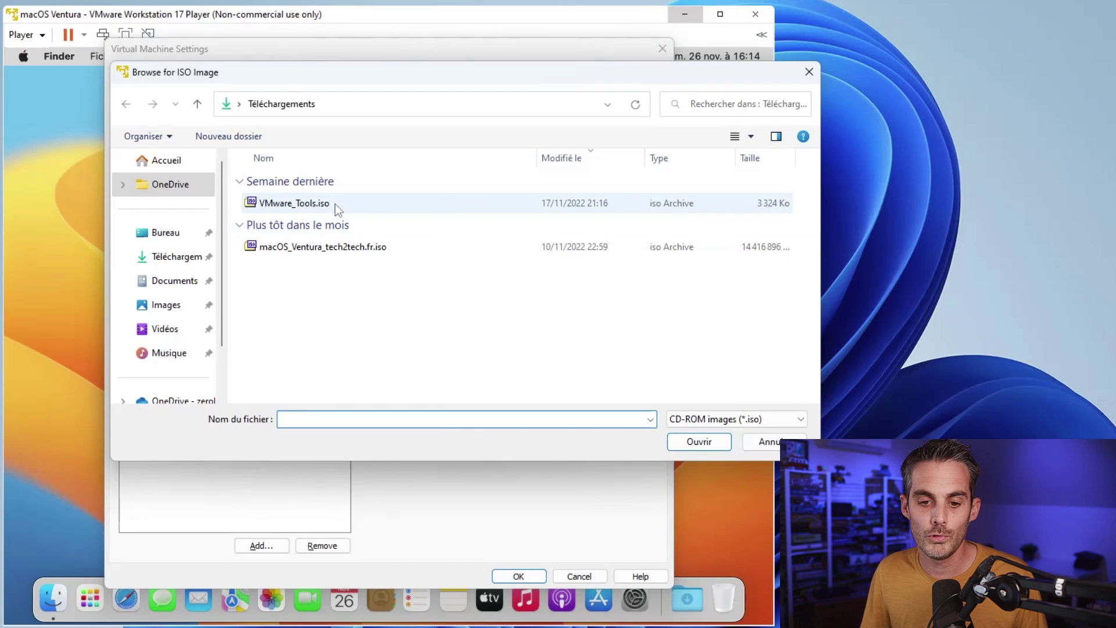
pyautogui.click(323, 210)
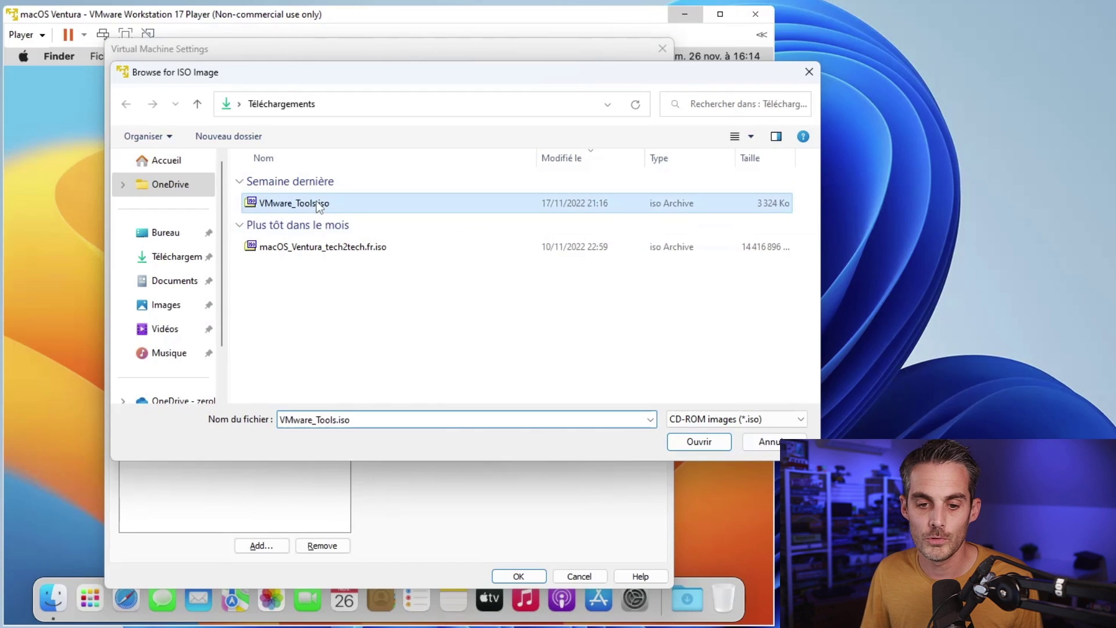
pyautogui.doubleClick(277, 207)
pyautogui.click(404, 109)
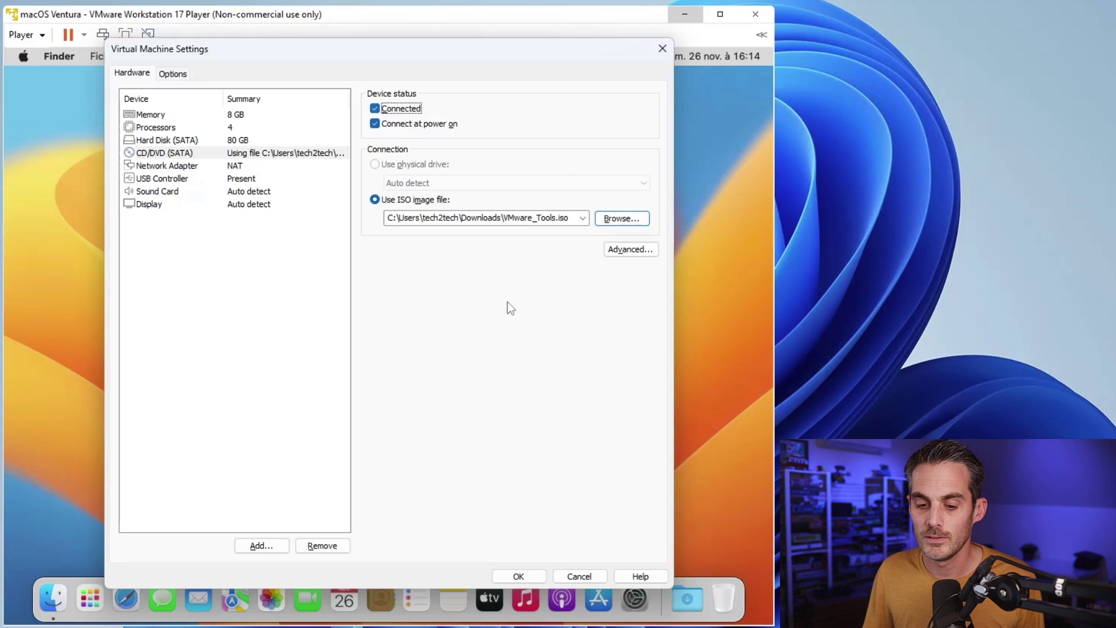
pyautogui.click(518, 581)
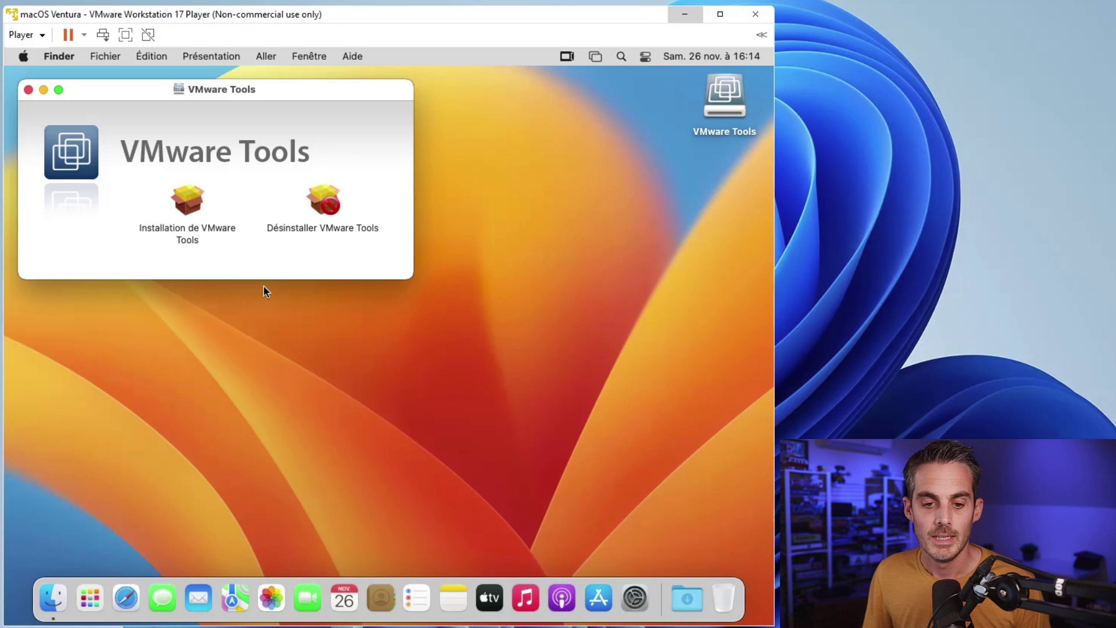
# Step: Run the VMware Tools installer through Continuer and Installer, authorising it with the account password
pyautogui.doubleClick(190, 207)
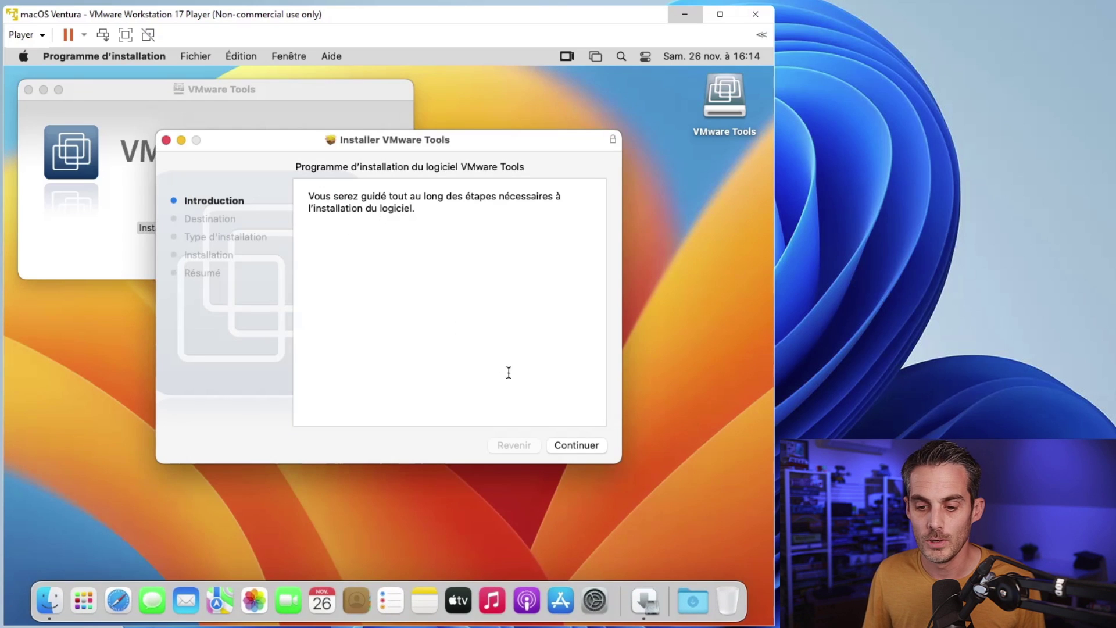
pyautogui.click(584, 445)
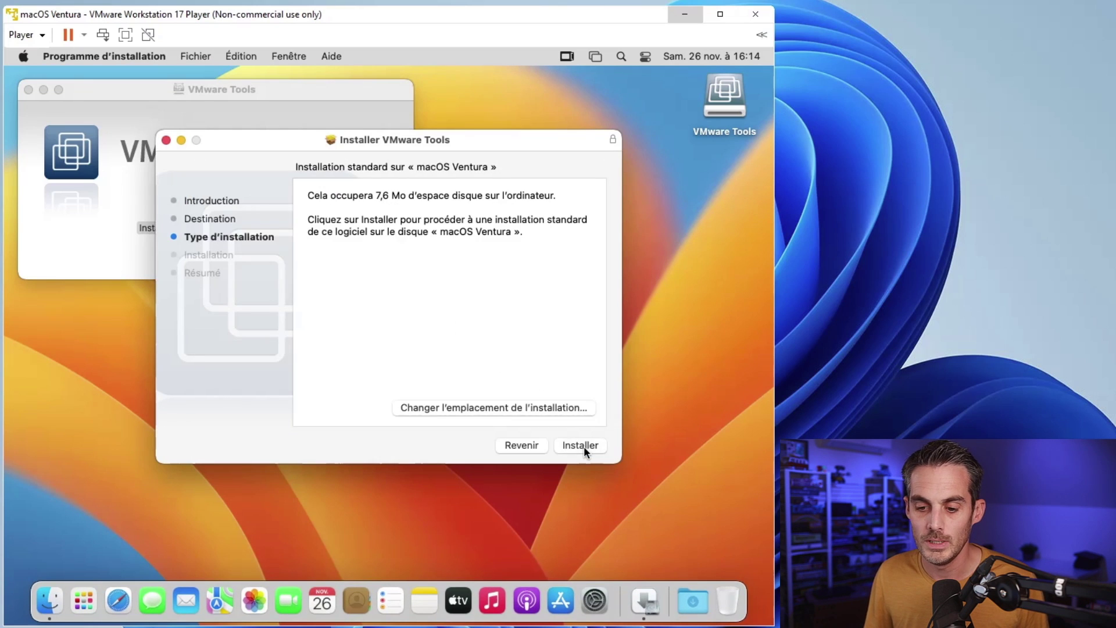
pyautogui.click(584, 445)
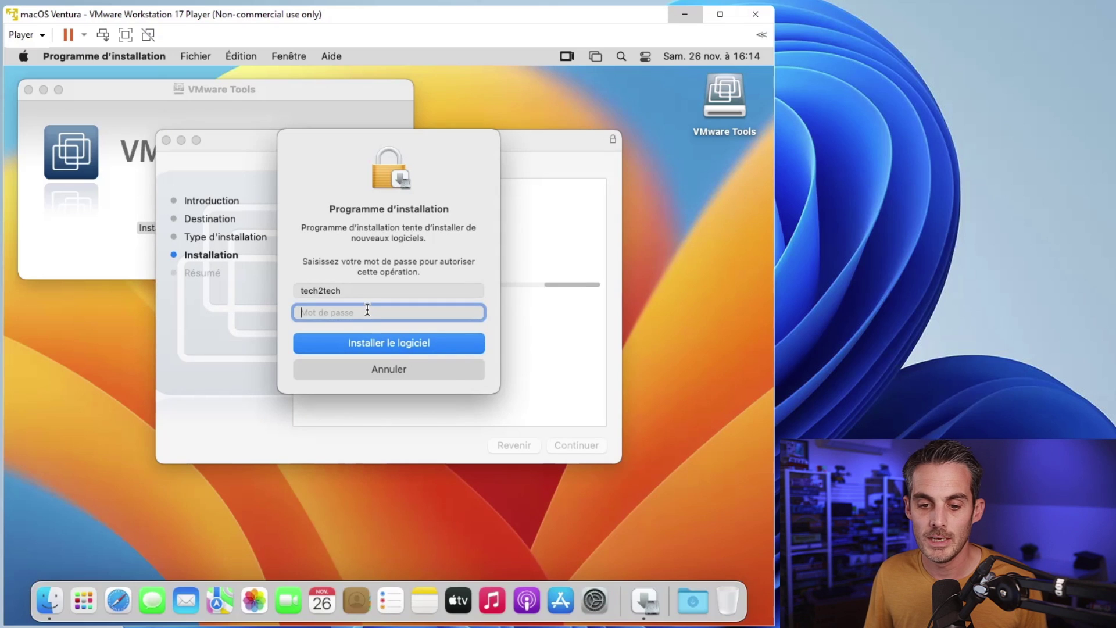
pyautogui.write('••••••')
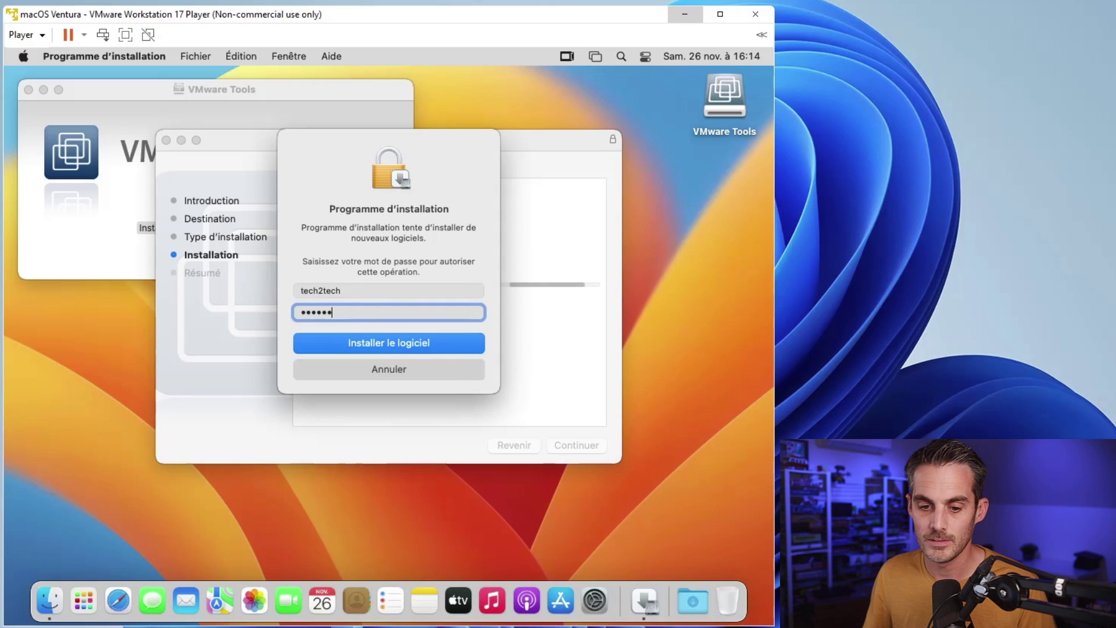
pyautogui.click(438, 340)
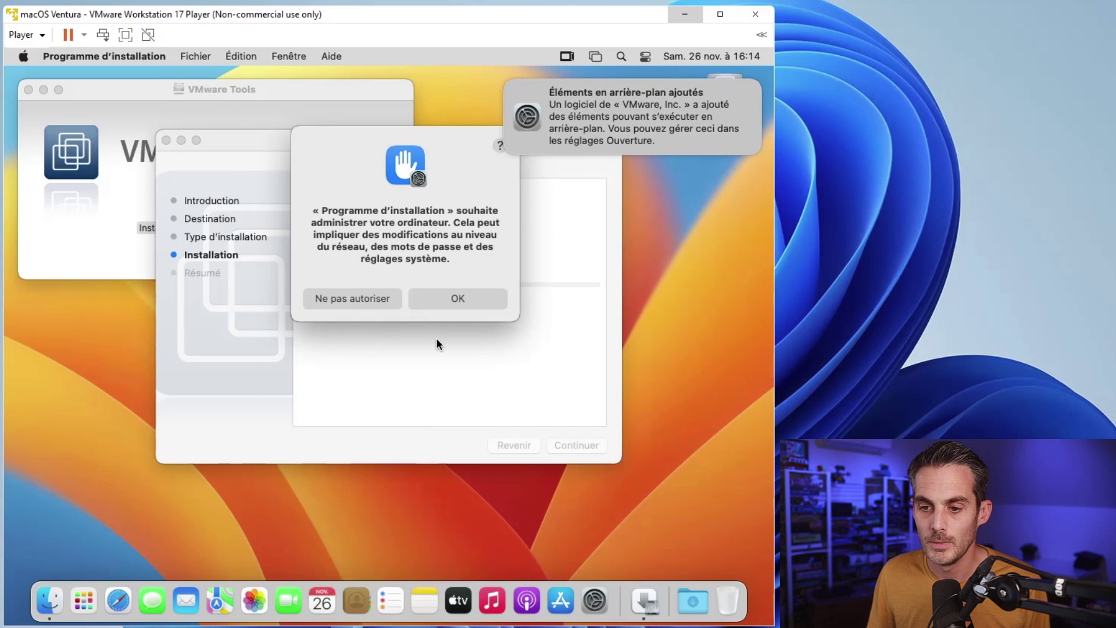
pyautogui.click(413, 309)
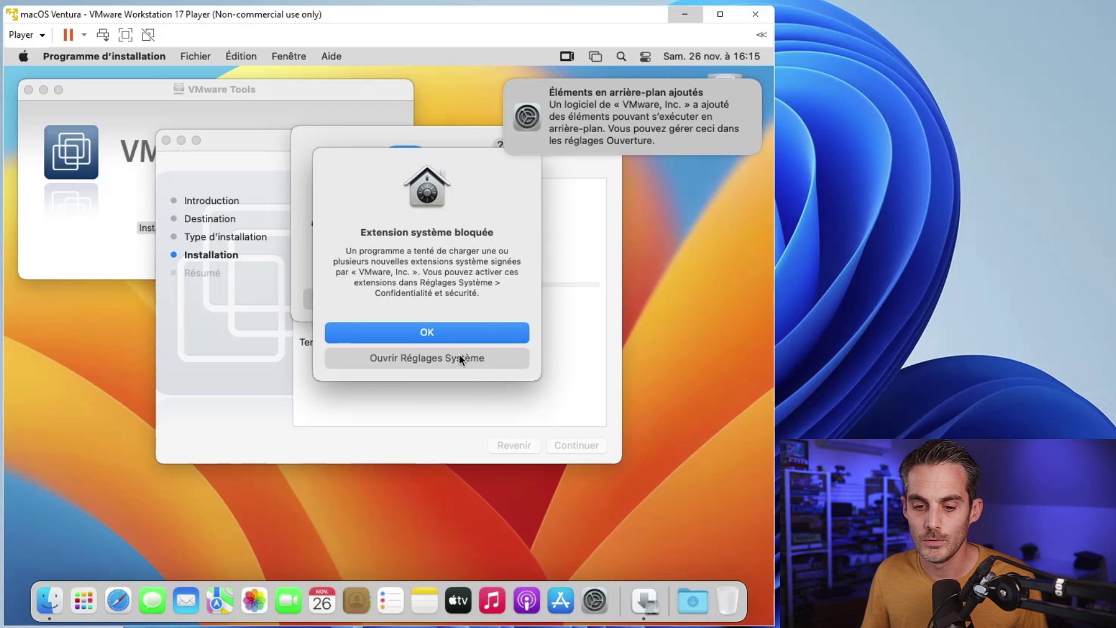
# Step: Allow the blocked VMware system software under Sécurité, unlock with the password, and choose Plus tard for restart
pyautogui.click(435, 355)
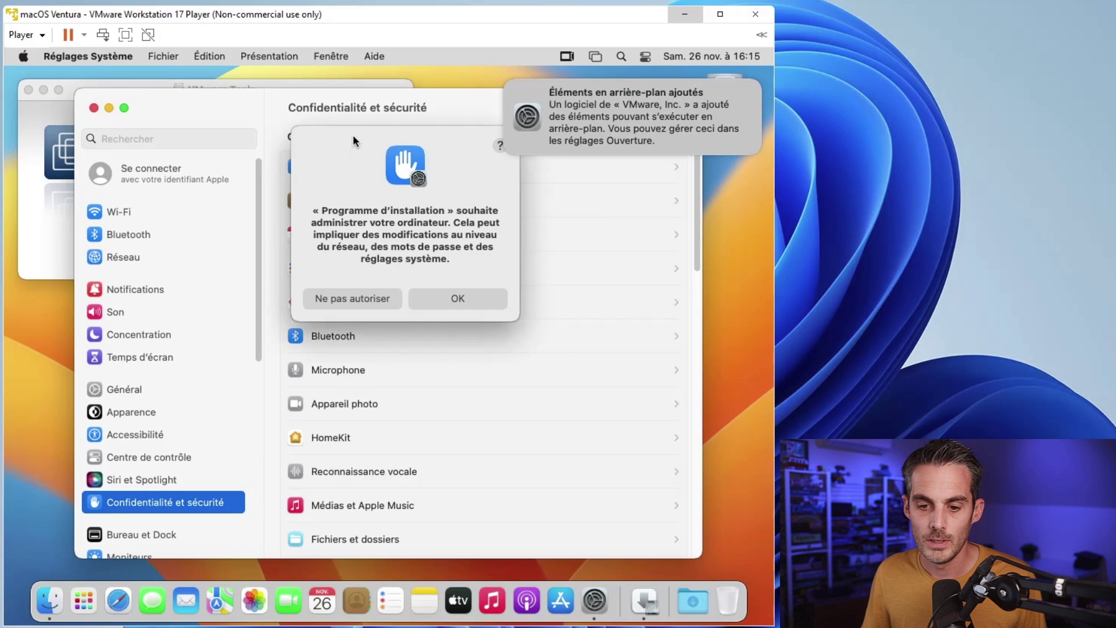
pyautogui.scroll(-10, 368, 455)
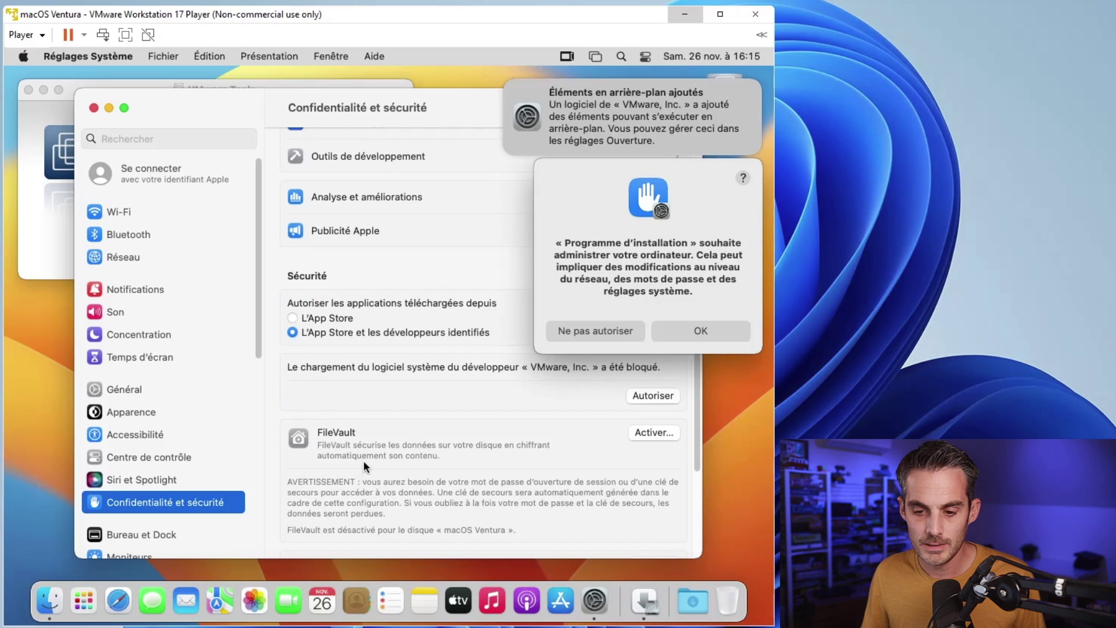
pyautogui.scroll(1, 364, 438)
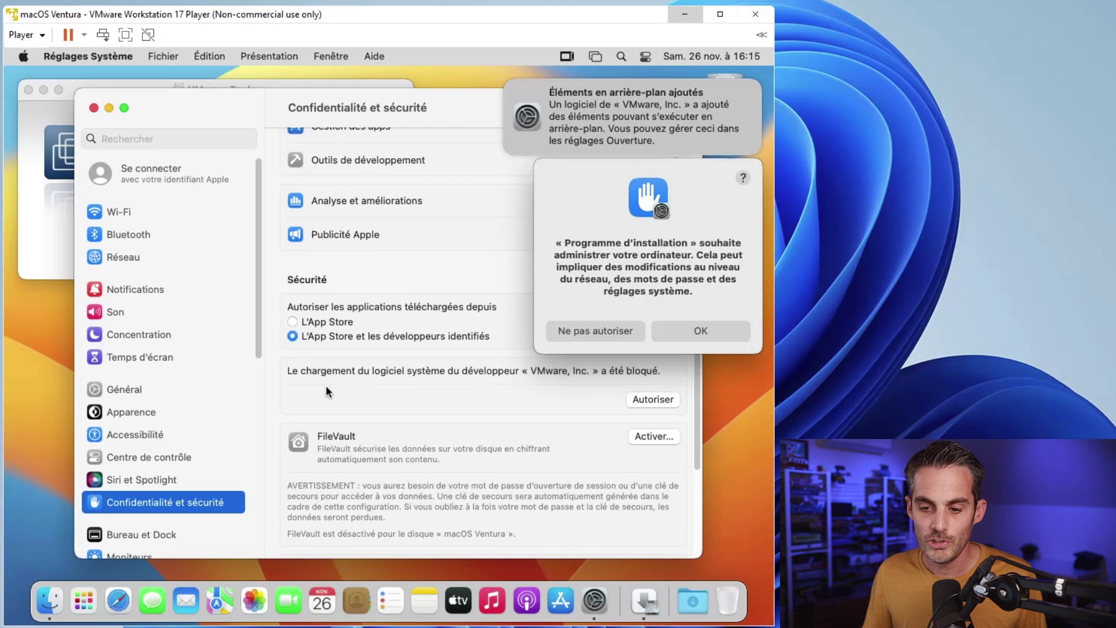
pyautogui.scroll(1, 331, 387)
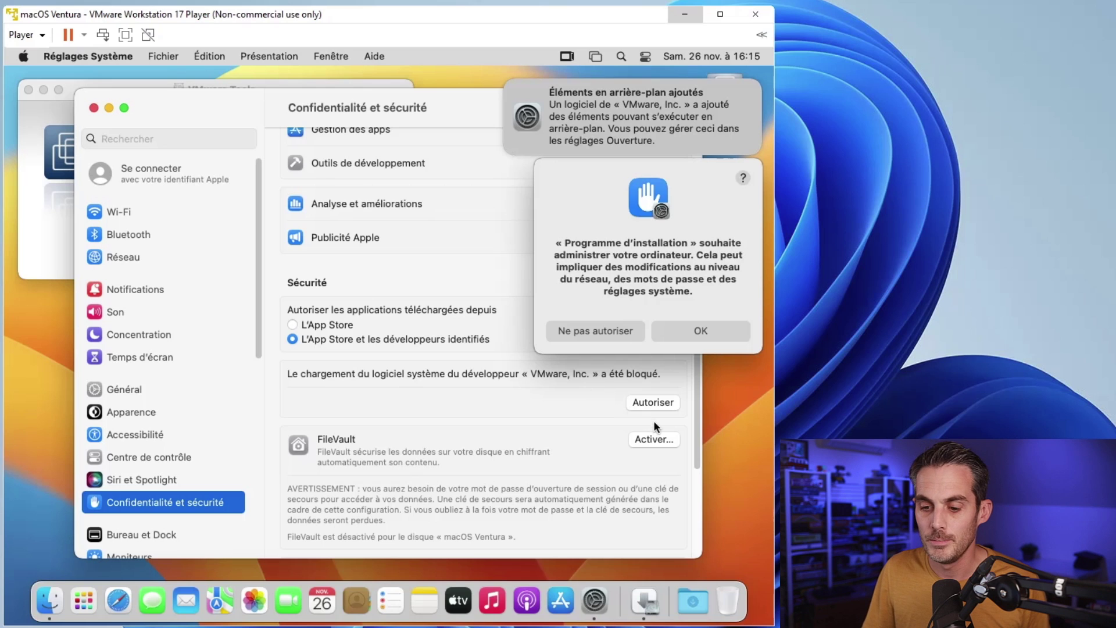
pyautogui.click(653, 402)
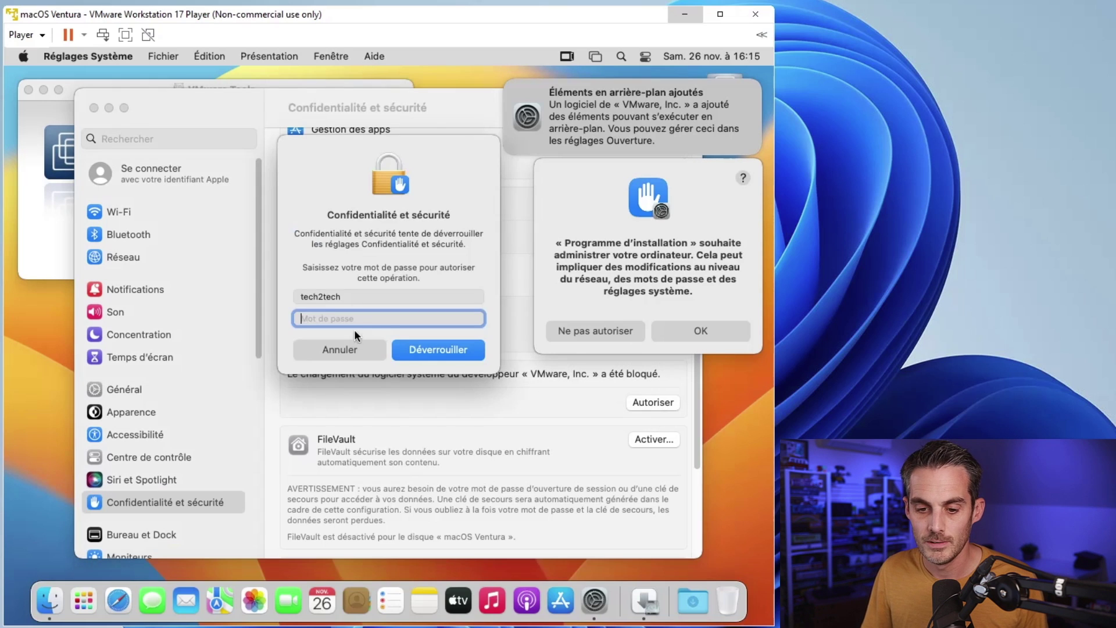
pyautogui.write('******')
pyautogui.press('Return')
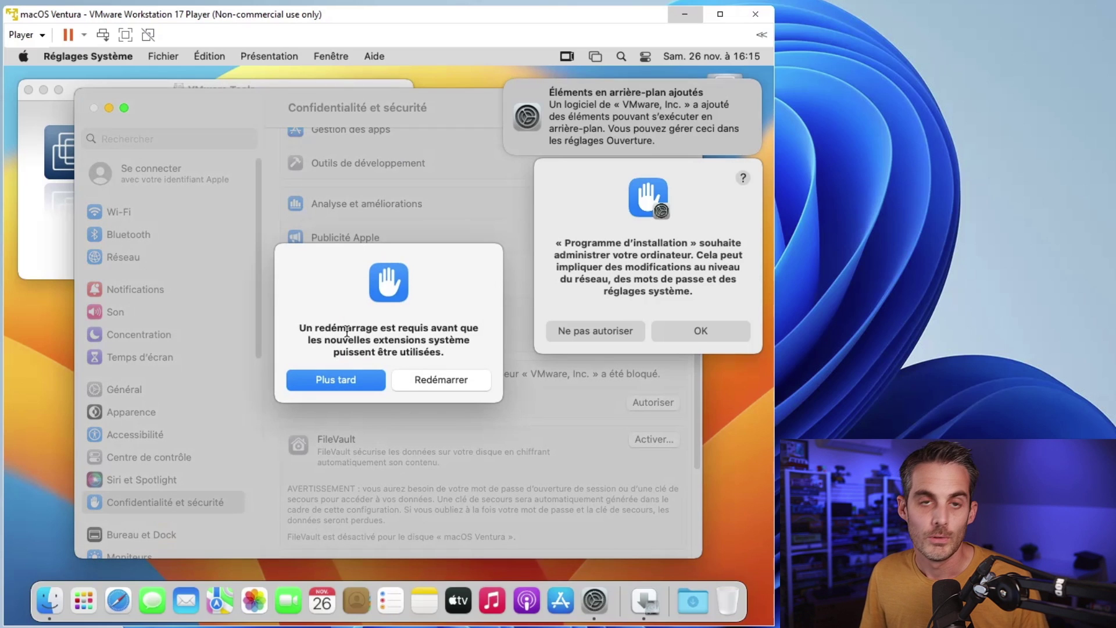
pyautogui.press('Return')
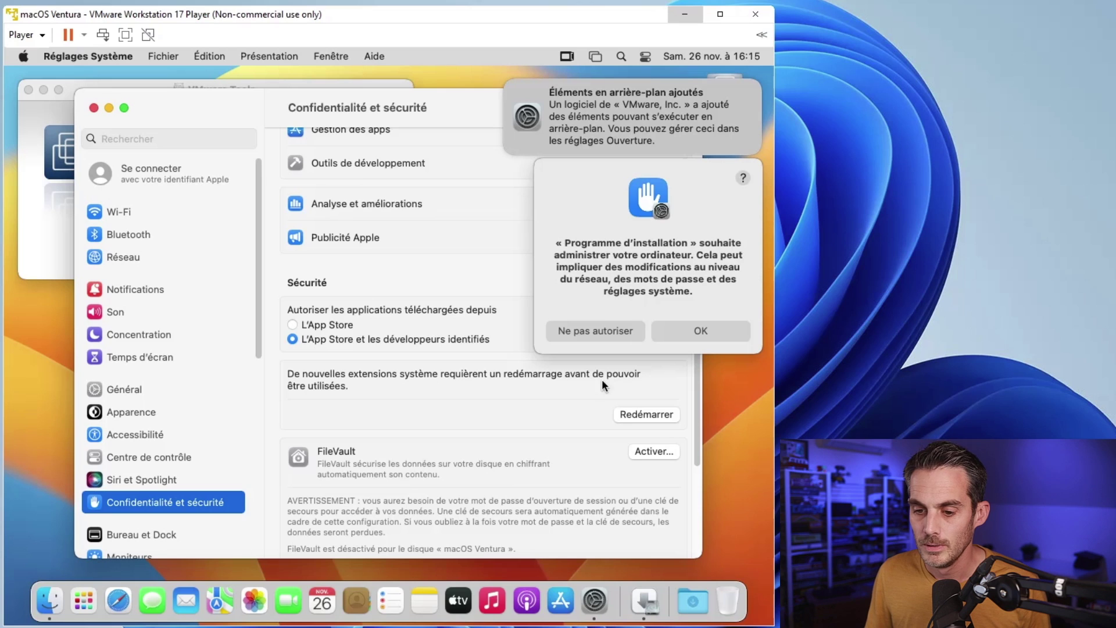
# Step: Dismiss the background items notification, close System Settings, and confirm the installer alert
pyautogui.moveTo(563, 94)
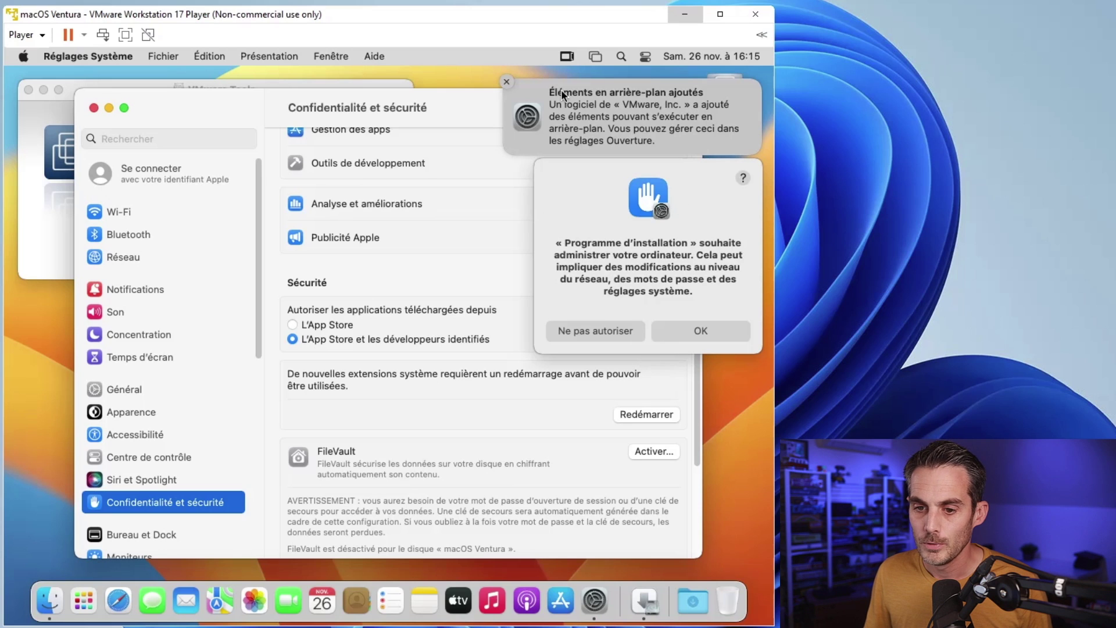
pyautogui.click(507, 82)
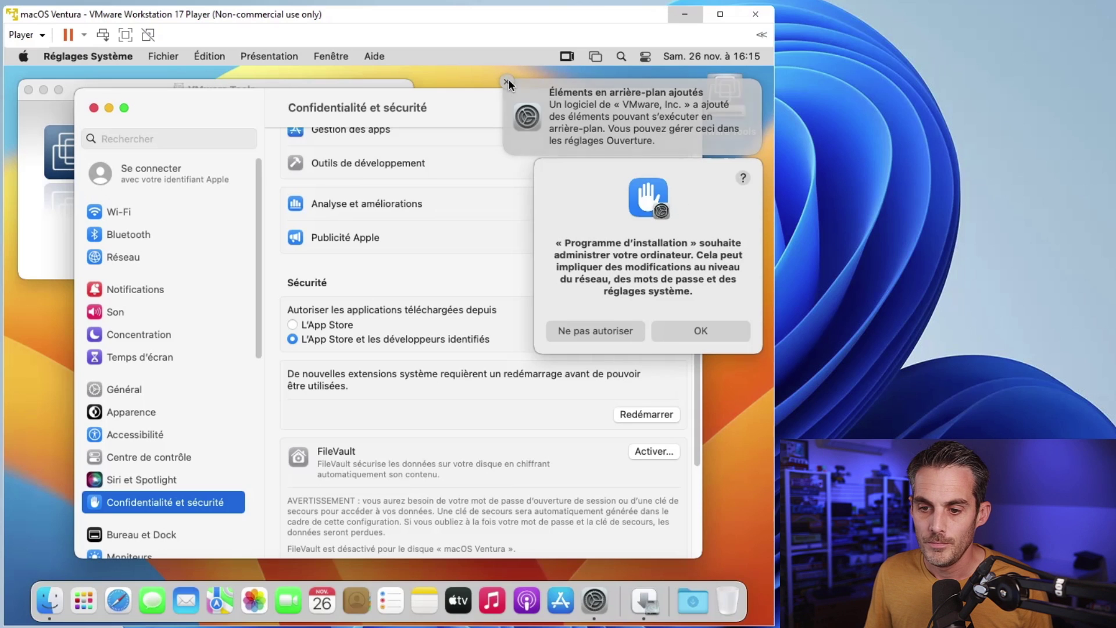
pyautogui.click(94, 107)
pyautogui.click(683, 339)
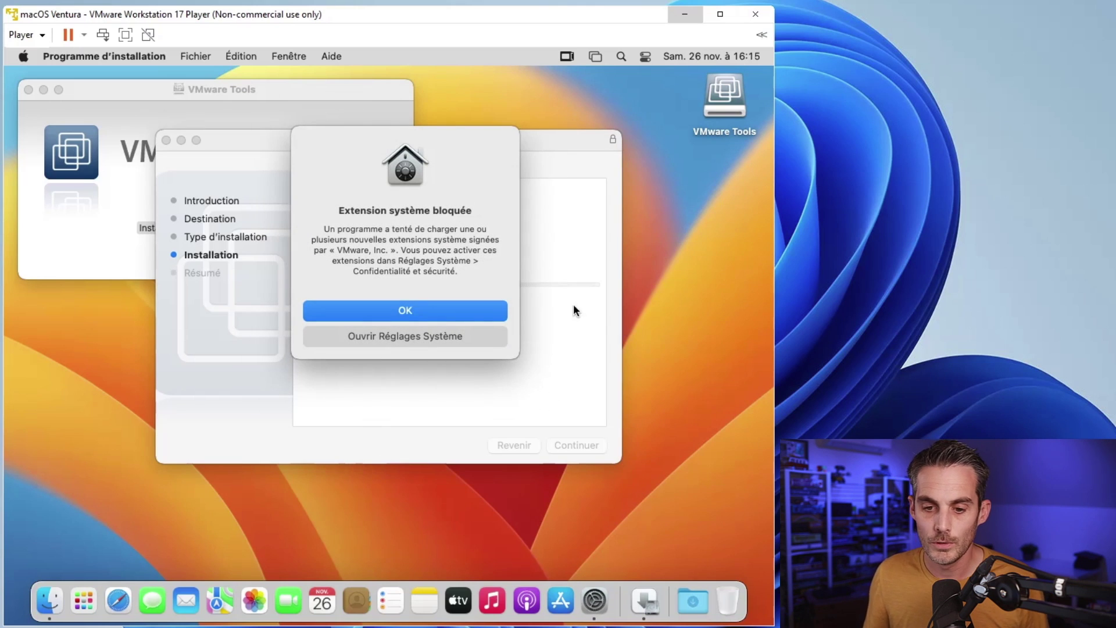
# Step: Dismiss the extension alert, close the failed installer with Fermer, and close the VMware Tools window
pyautogui.click(425, 312)
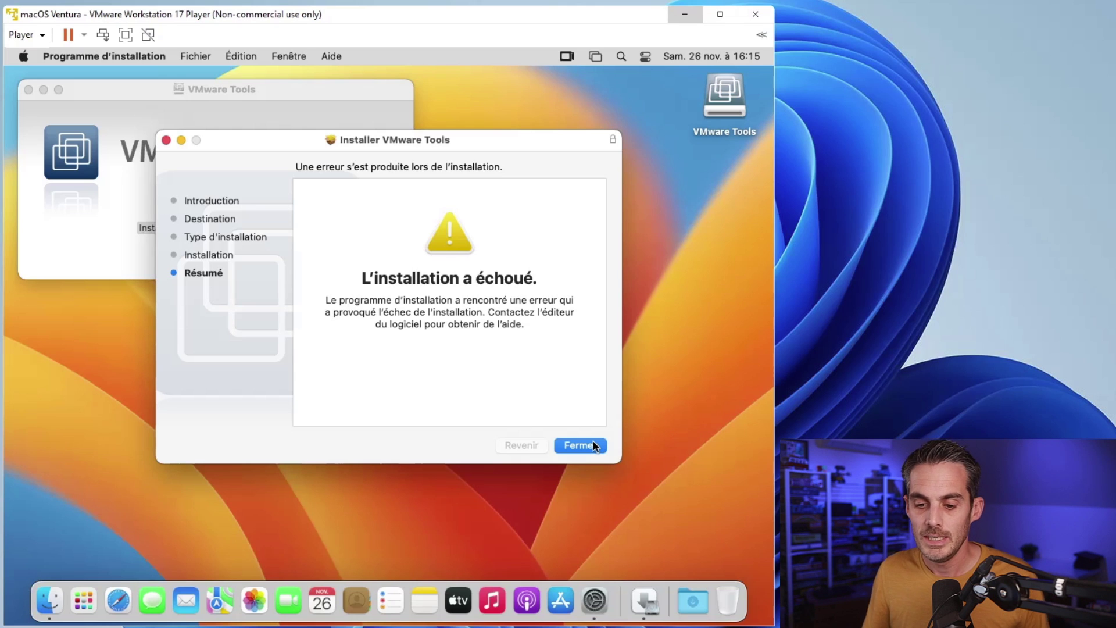
pyautogui.click(593, 443)
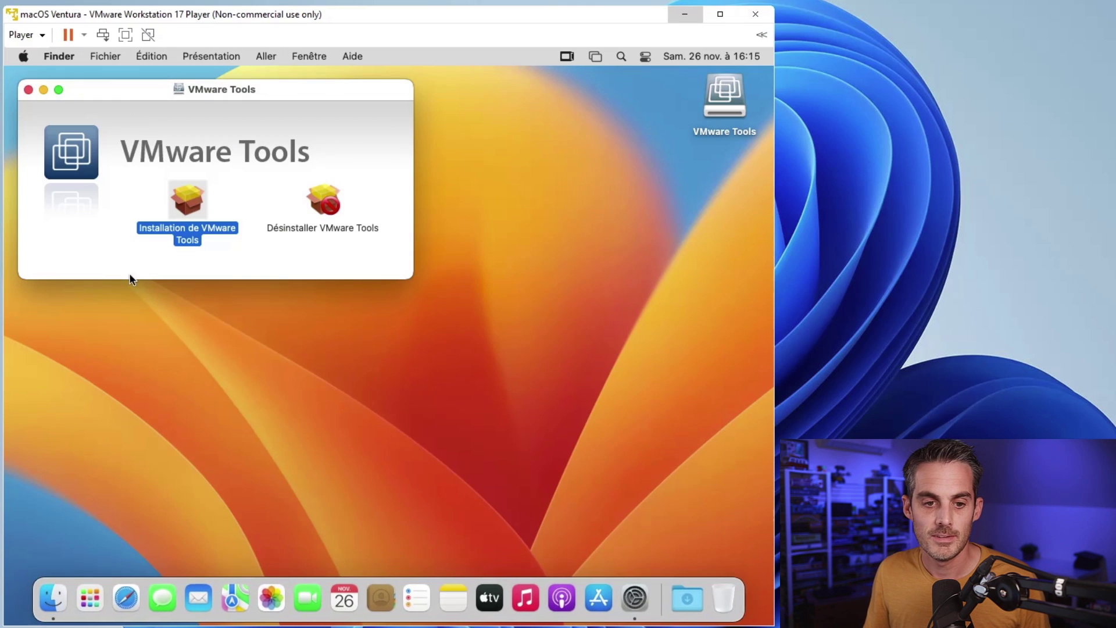
pyautogui.click(27, 88)
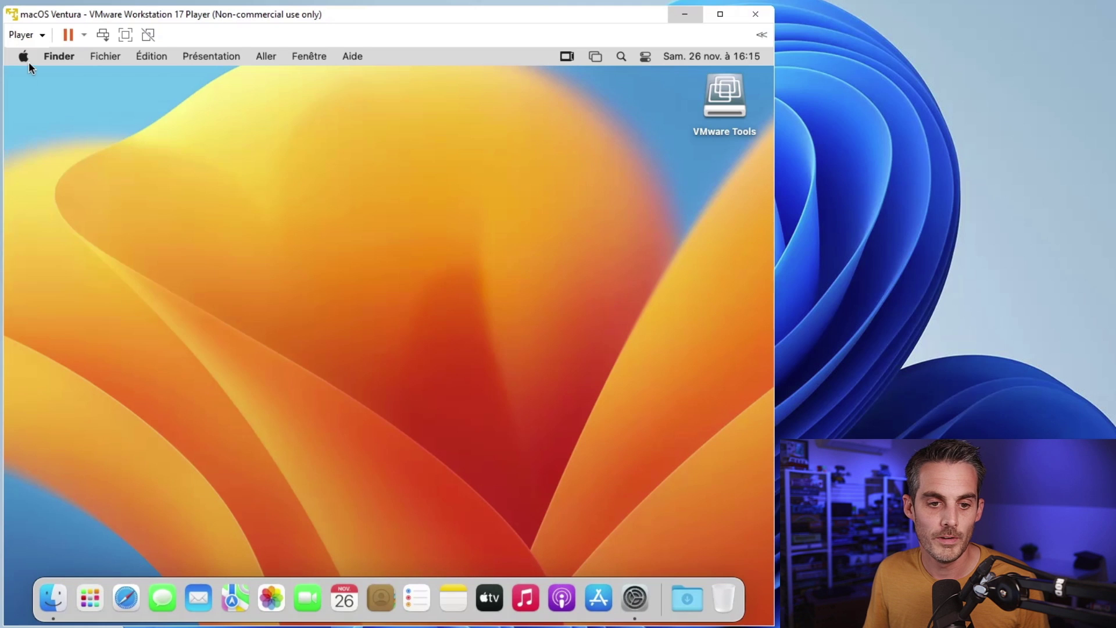
# Step: Restart the macOS VM via Apple menu Redémarrer…, then log back in with the account password
pyautogui.click(24, 56)
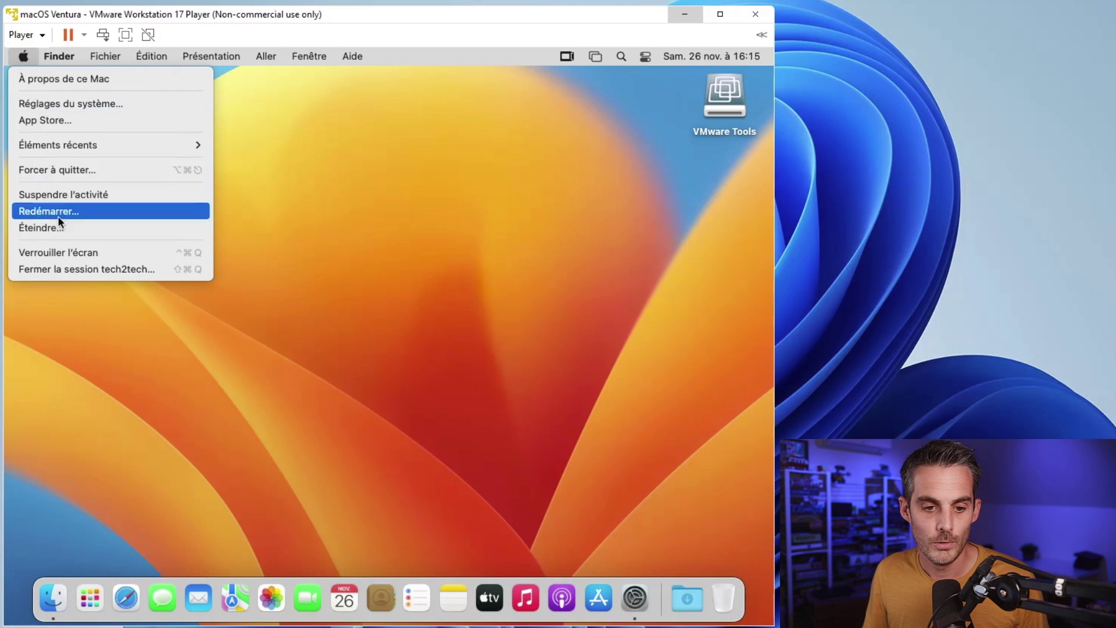
pyautogui.click(73, 211)
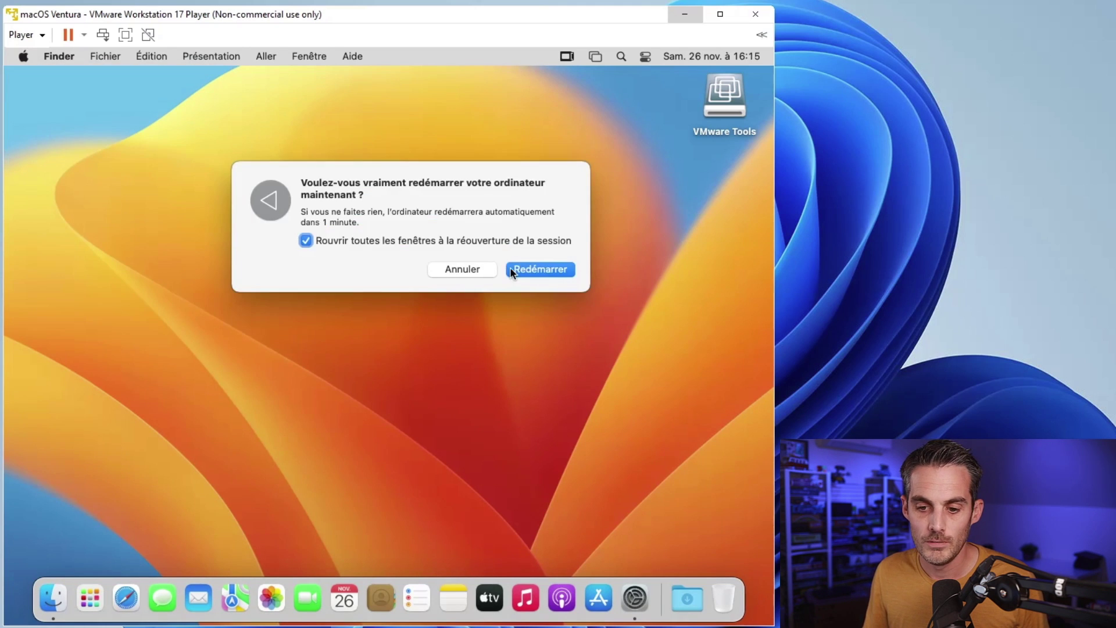
pyautogui.click(511, 269)
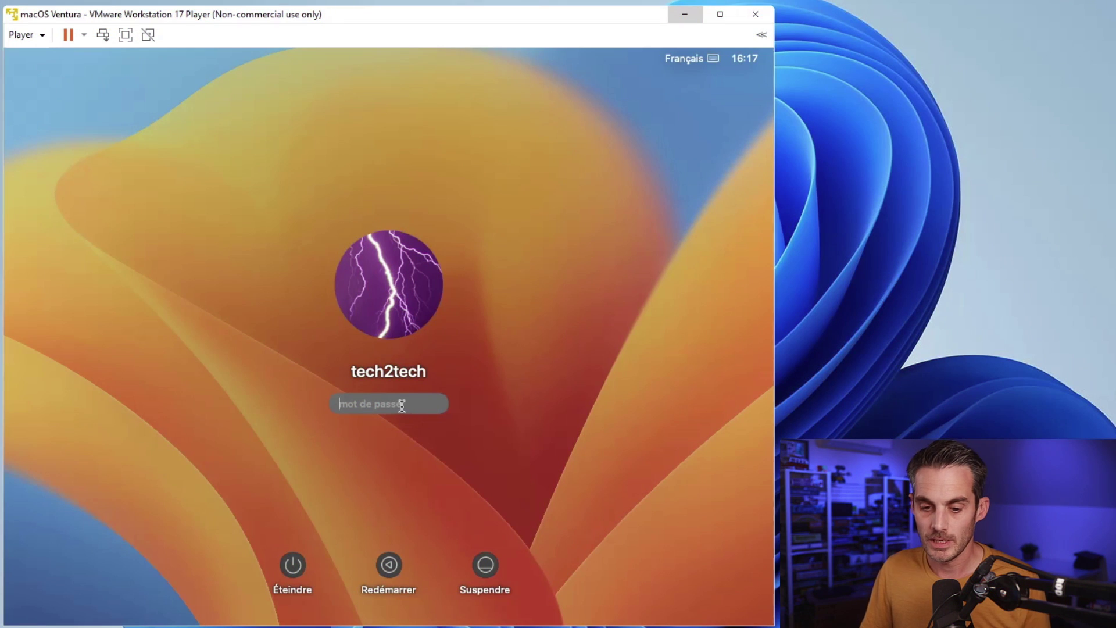
pyautogui.write('••••••')
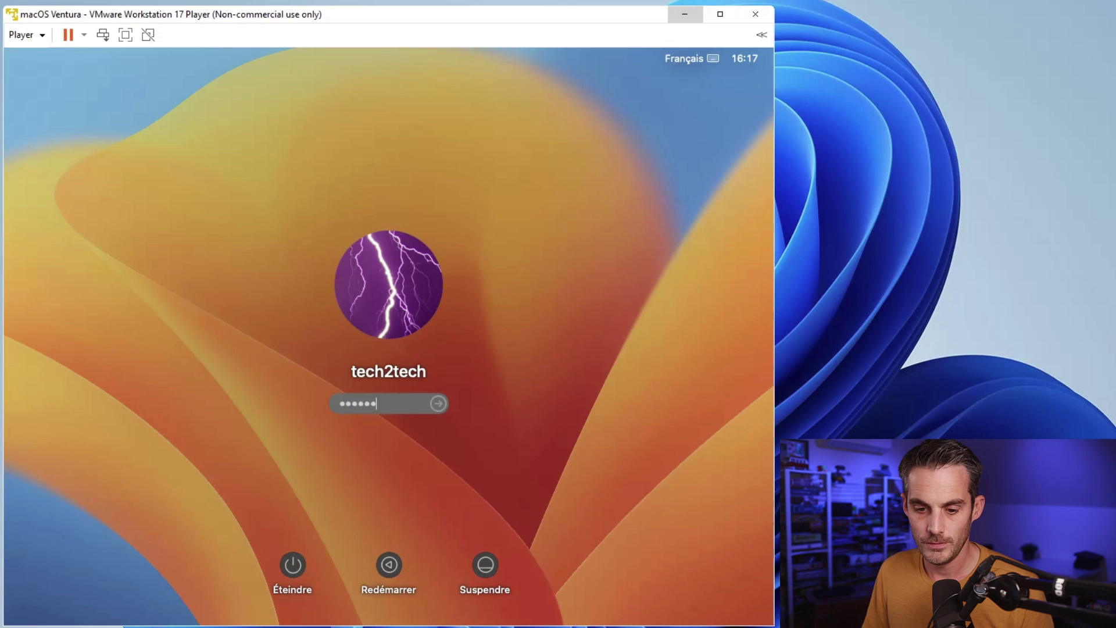
pyautogui.press('Return')
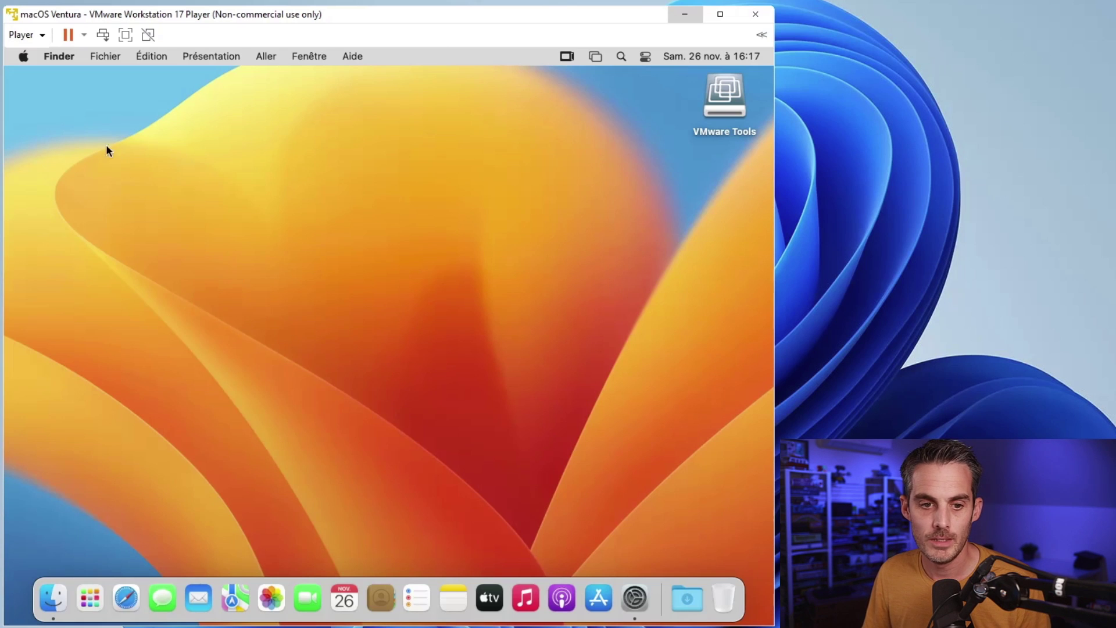
pyautogui.click(23, 57)
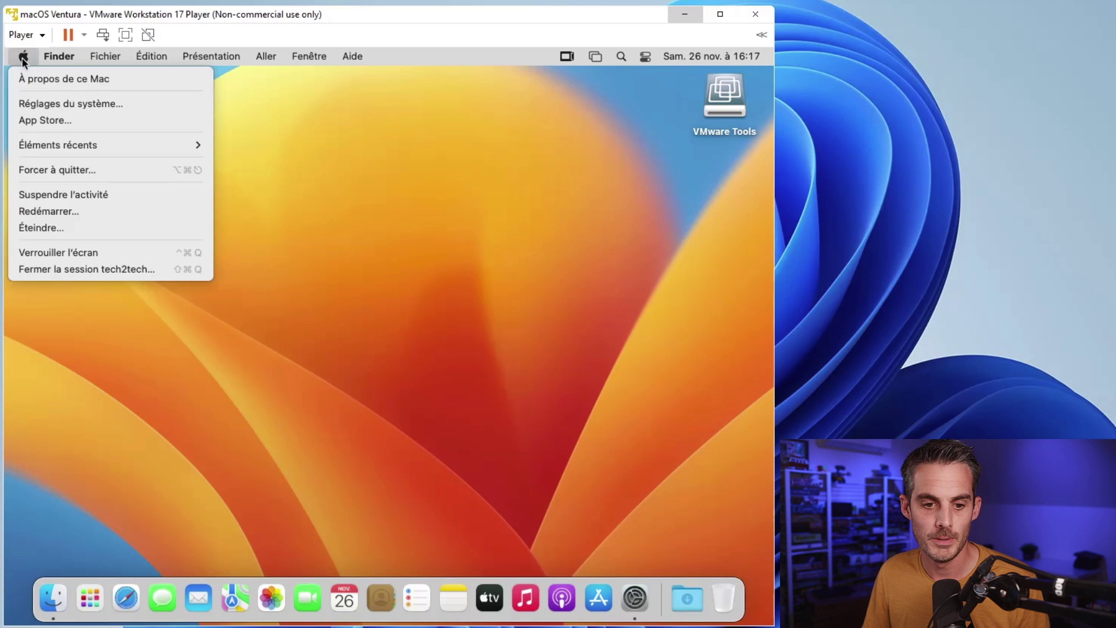
pyautogui.click(61, 82)
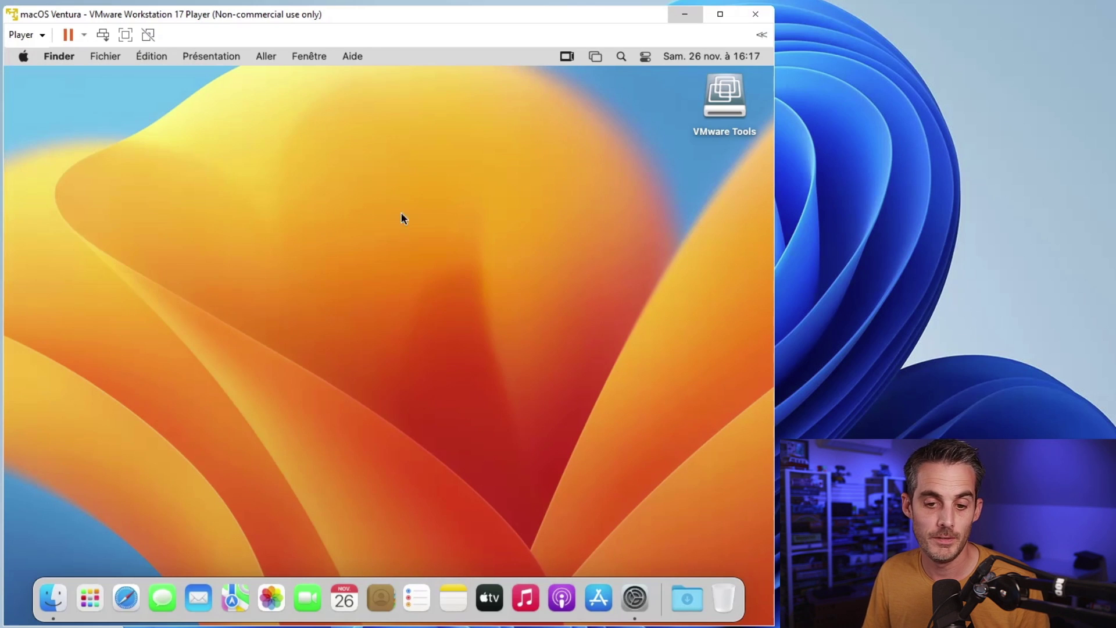
pyautogui.moveTo(445, 335); pyautogui.dragTo(415, 335)
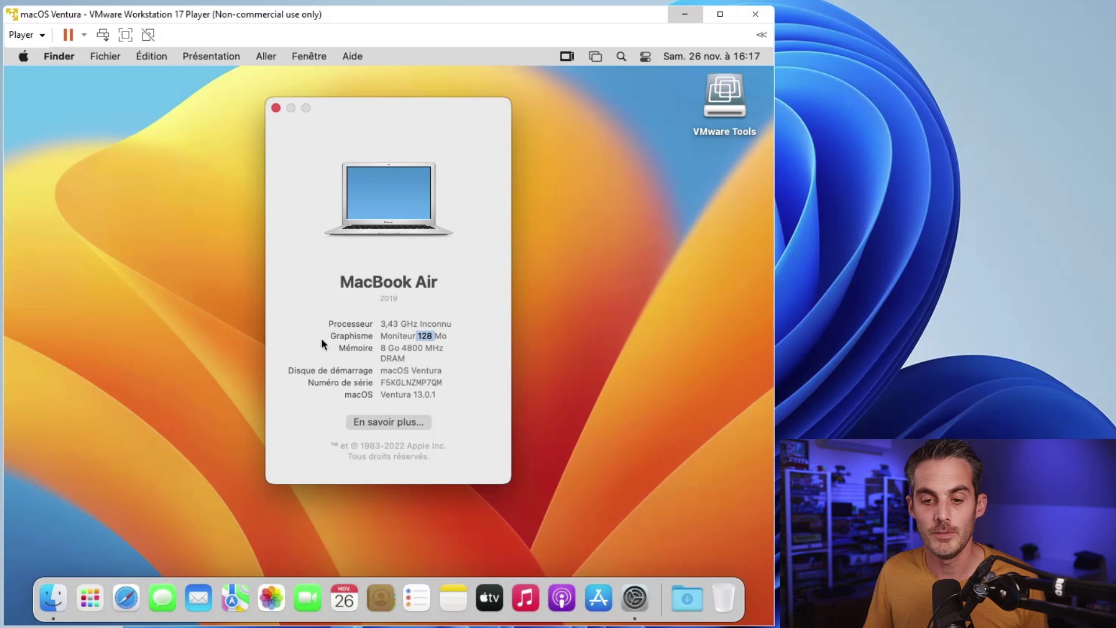
pyautogui.click(276, 108)
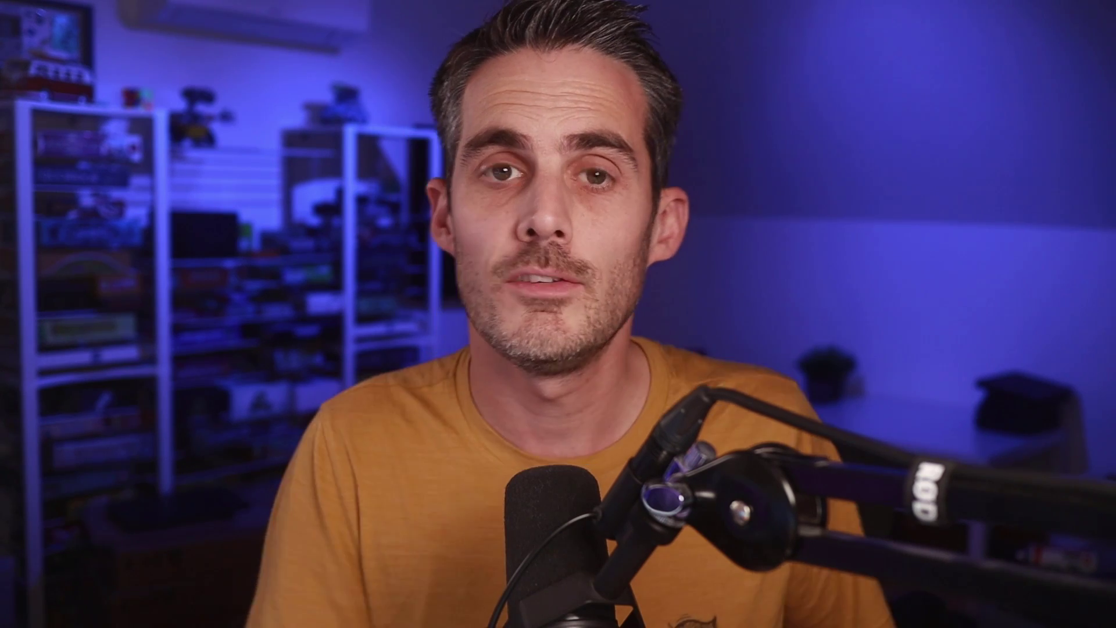